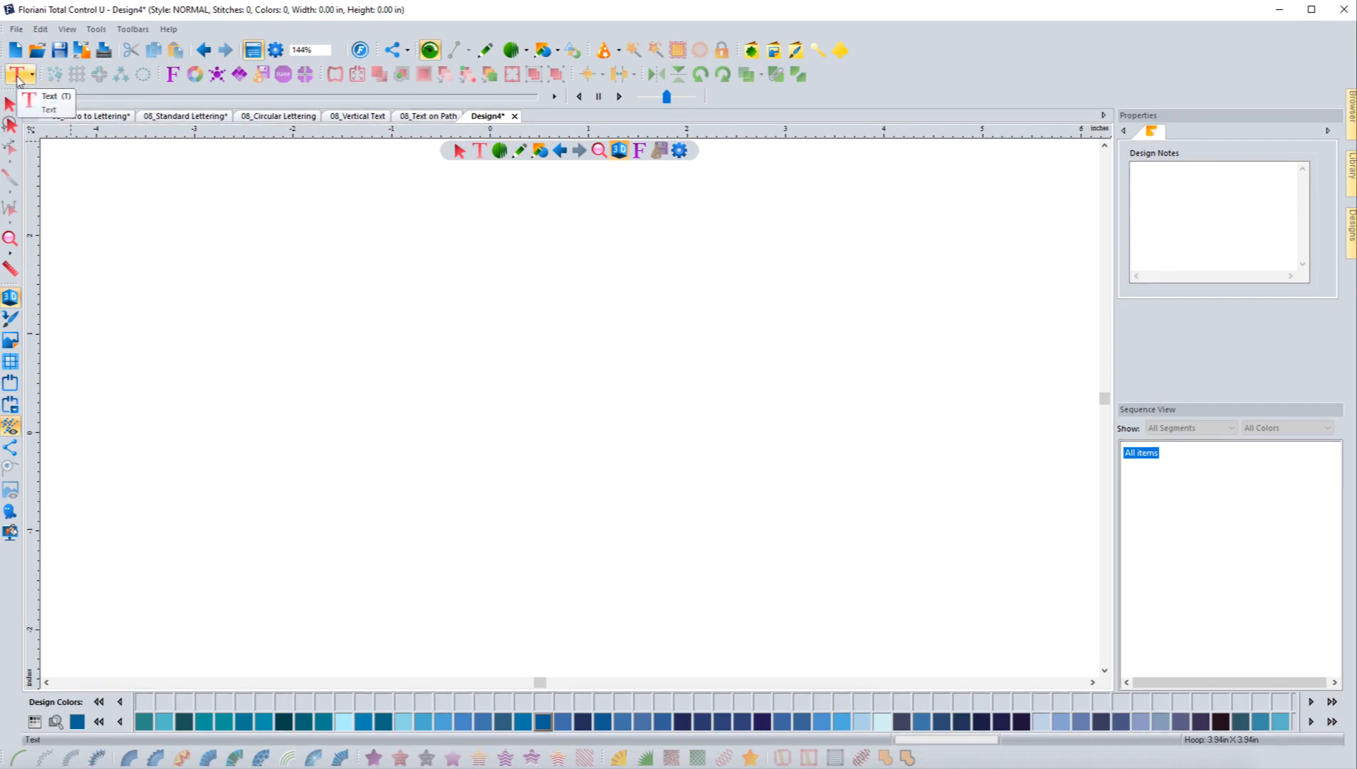
Place a new circular text object near the middle of the blank design.
{"action": "left_click", "coordinate": [17, 78]}
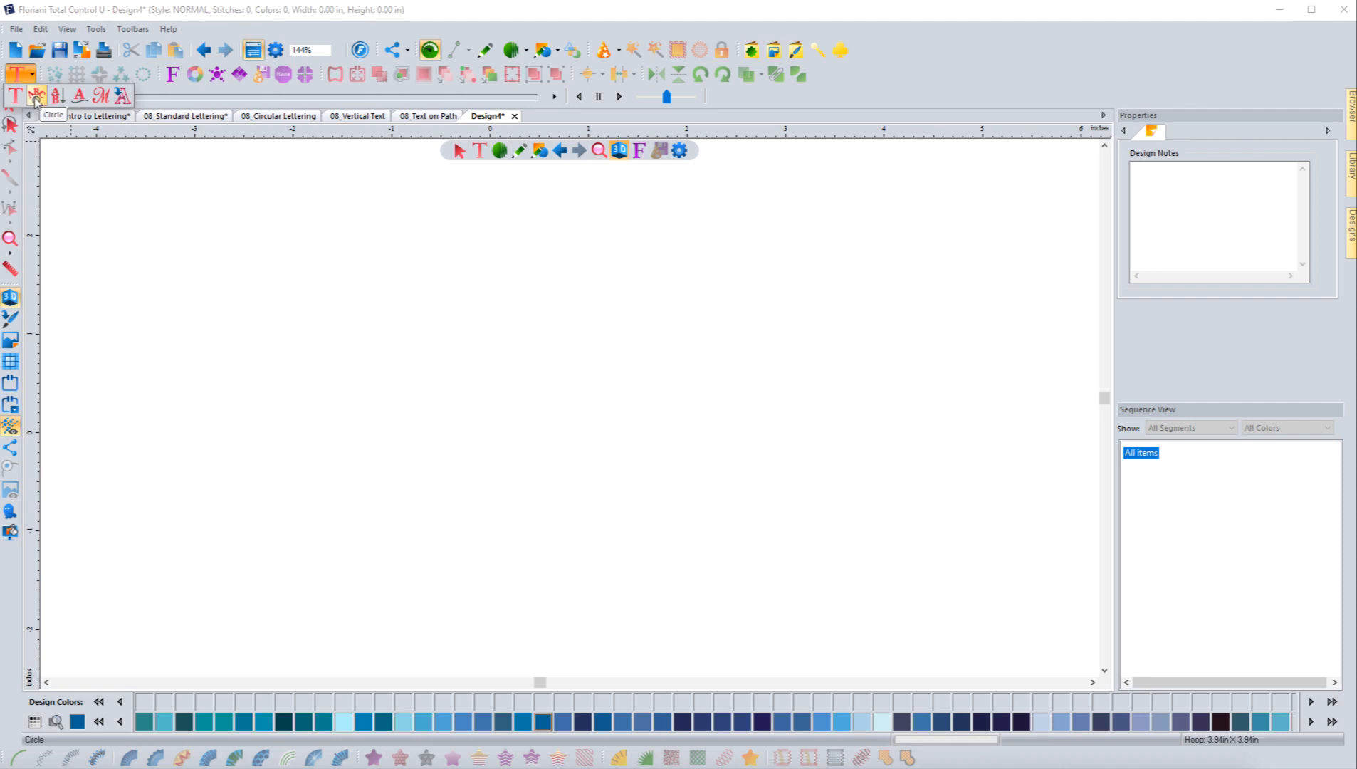
{"action": "left_click", "coordinate": [482, 154]}
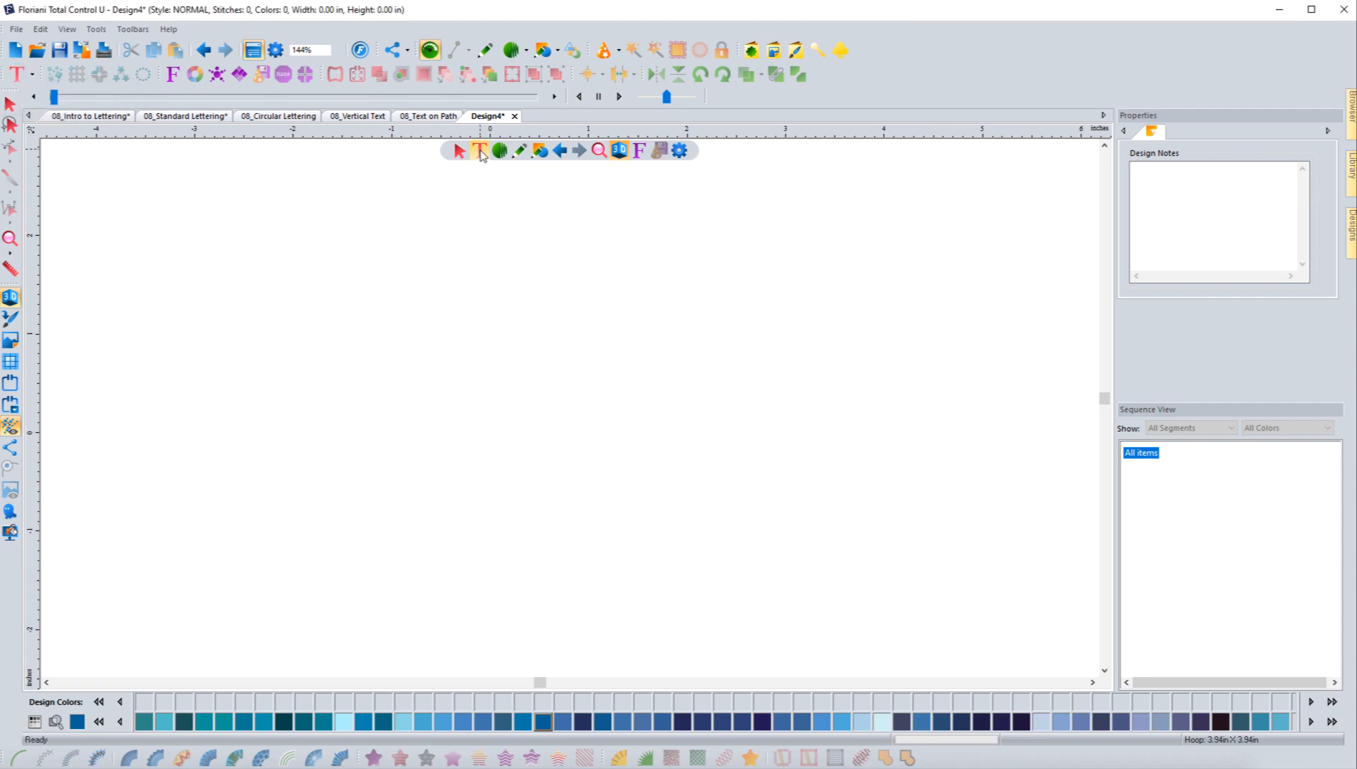
{"action": "left_click", "coordinate": [481, 154]}
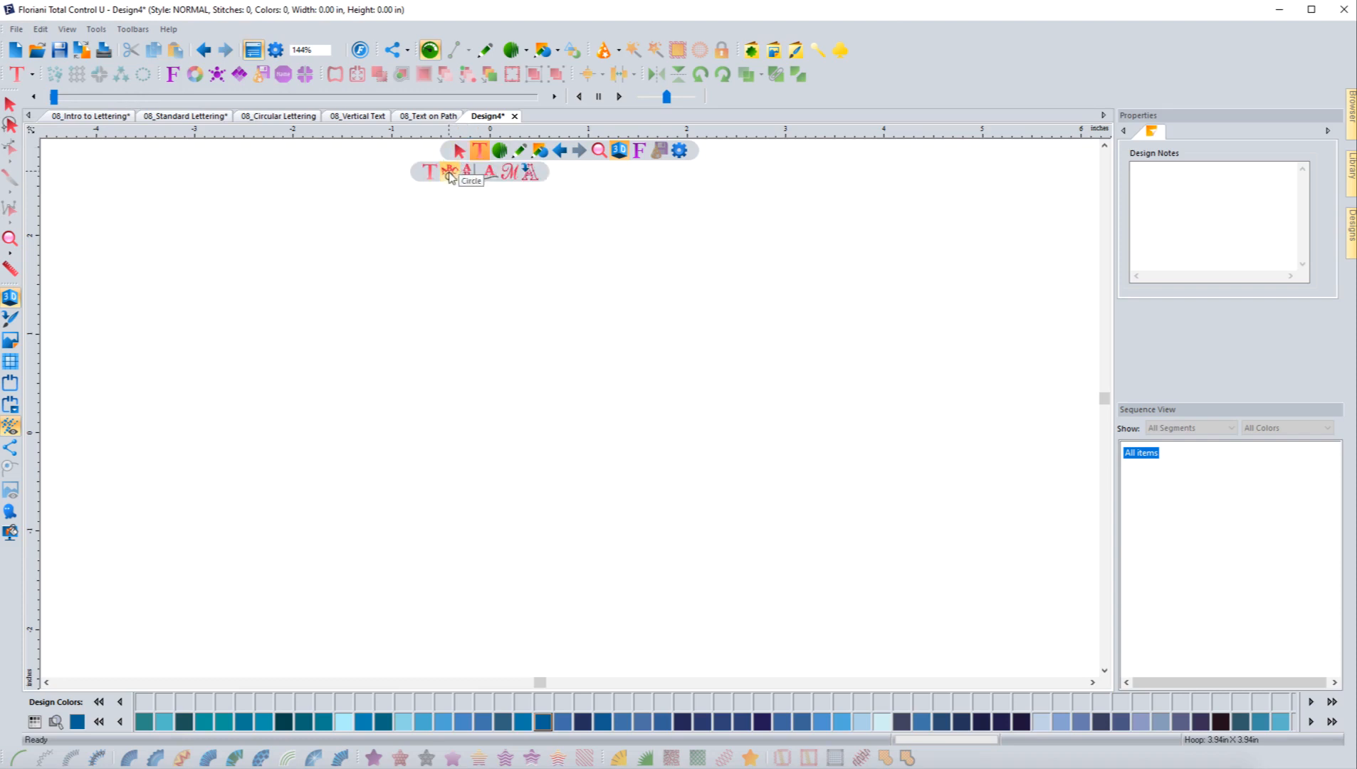
{"action": "left_click", "coordinate": [449, 173]}
{"action": "left_click", "coordinate": [449, 174]}
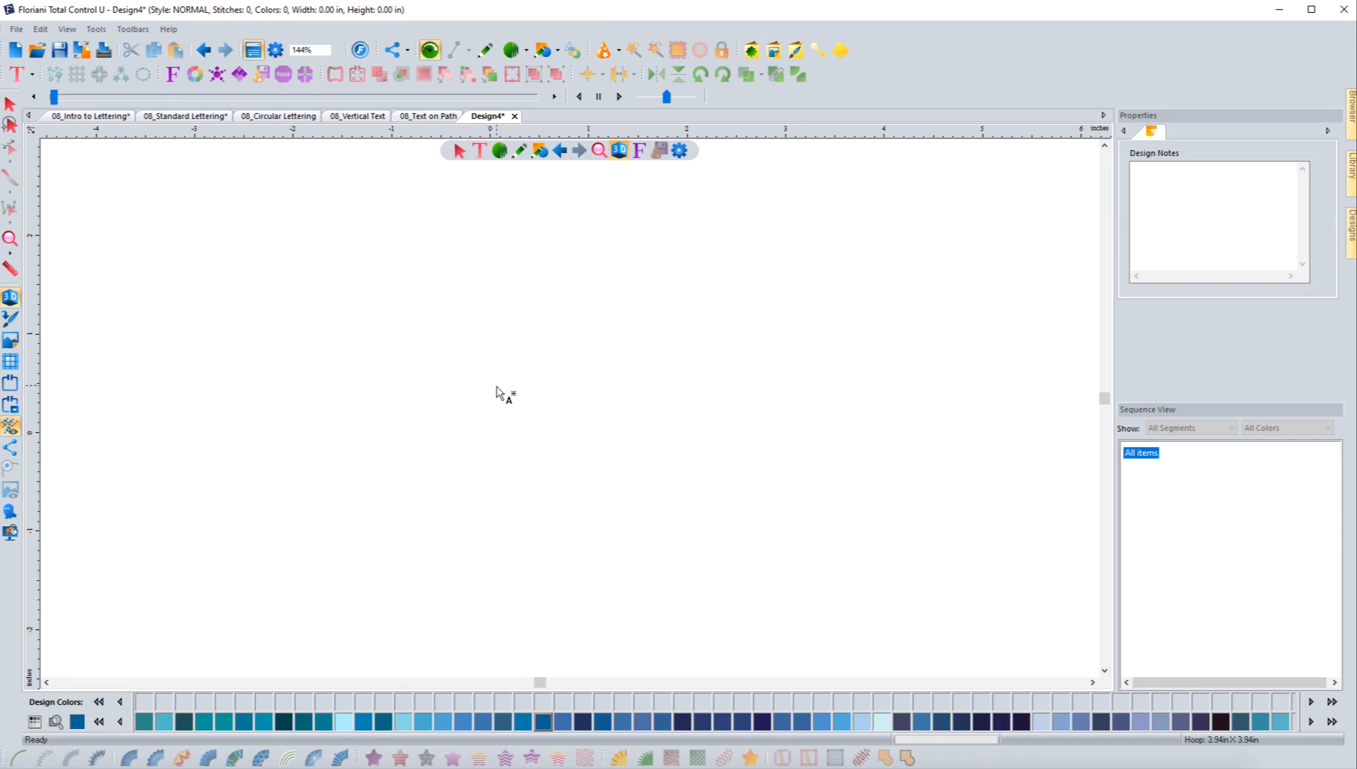
{"action": "left_click", "coordinate": [496, 386]}
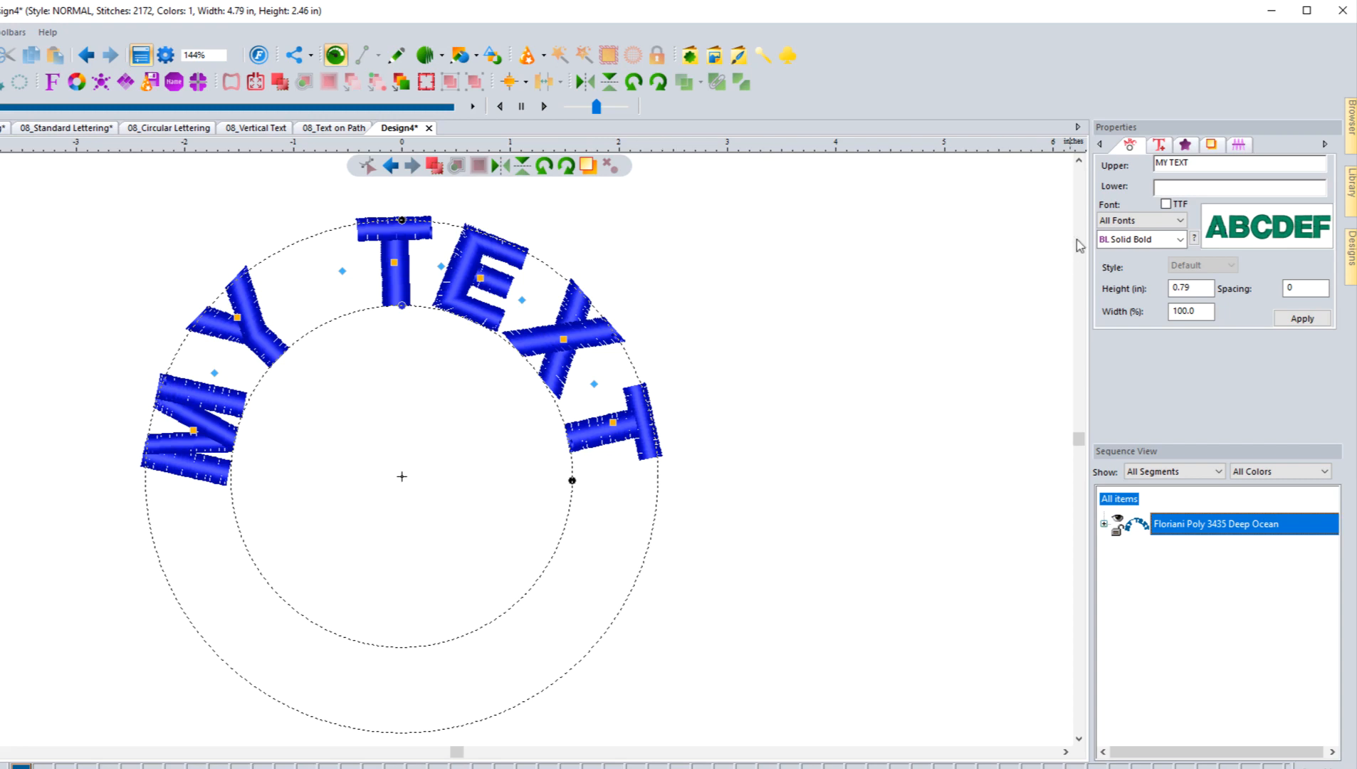
Set the circular text's upper line to DIGITIZING and its lower line to MASTERCLASS.
{"action": "left_click_drag", "start_coordinate": [1199, 163], "coordinate": [1150, 165]}
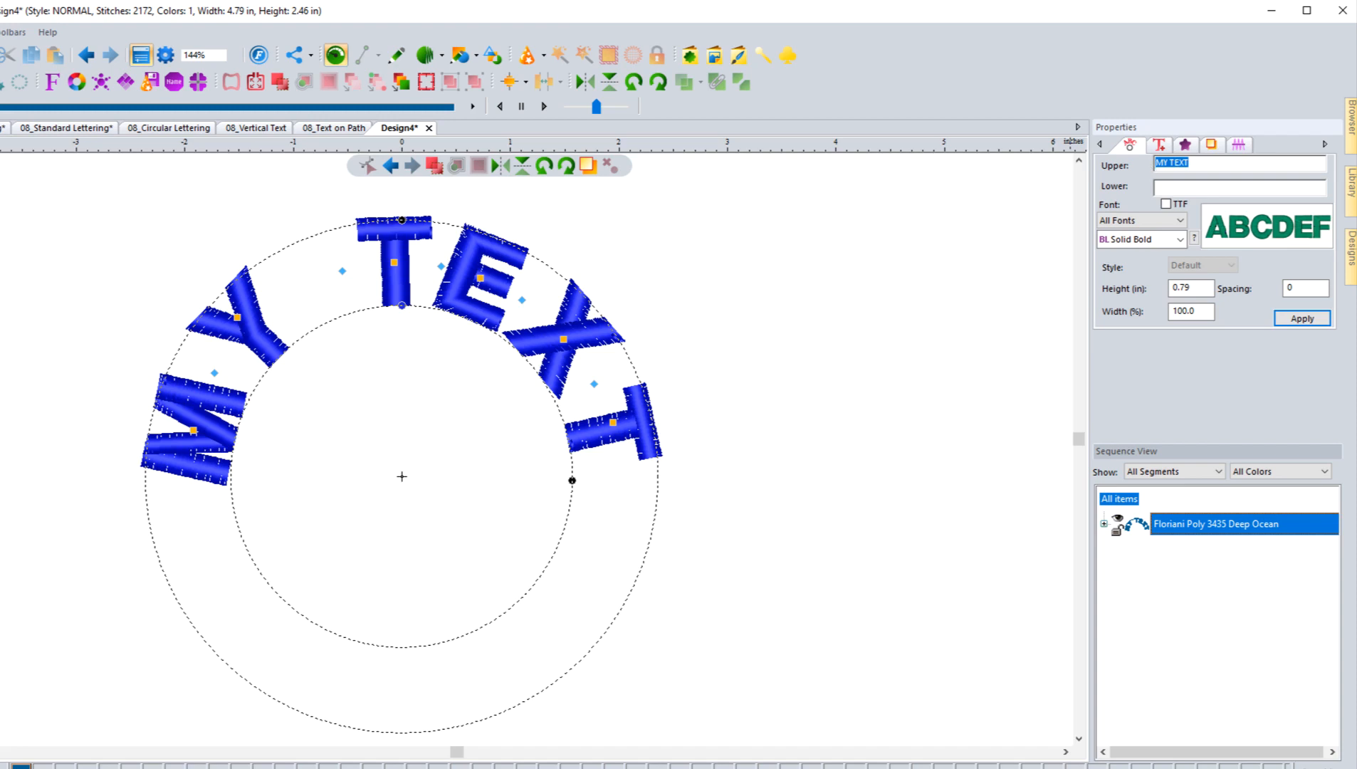
{"action": "type", "text": "DIGITIZING"}
{"action": "left_click", "coordinate": [1304, 317]}
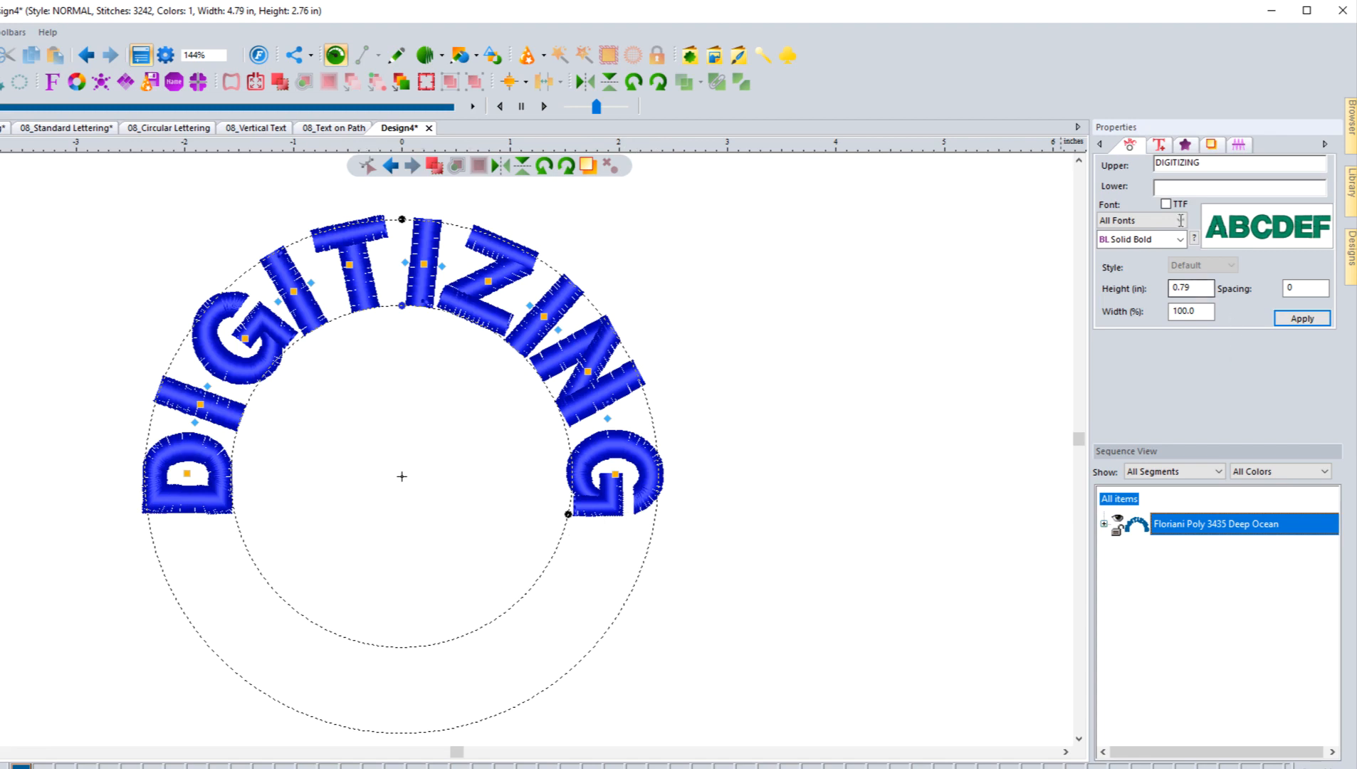
{"action": "left_click", "coordinate": [1162, 185]}
{"action": "type", "text": "MASTERCLASS"}
{"action": "left_click", "coordinate": [1294, 314]}
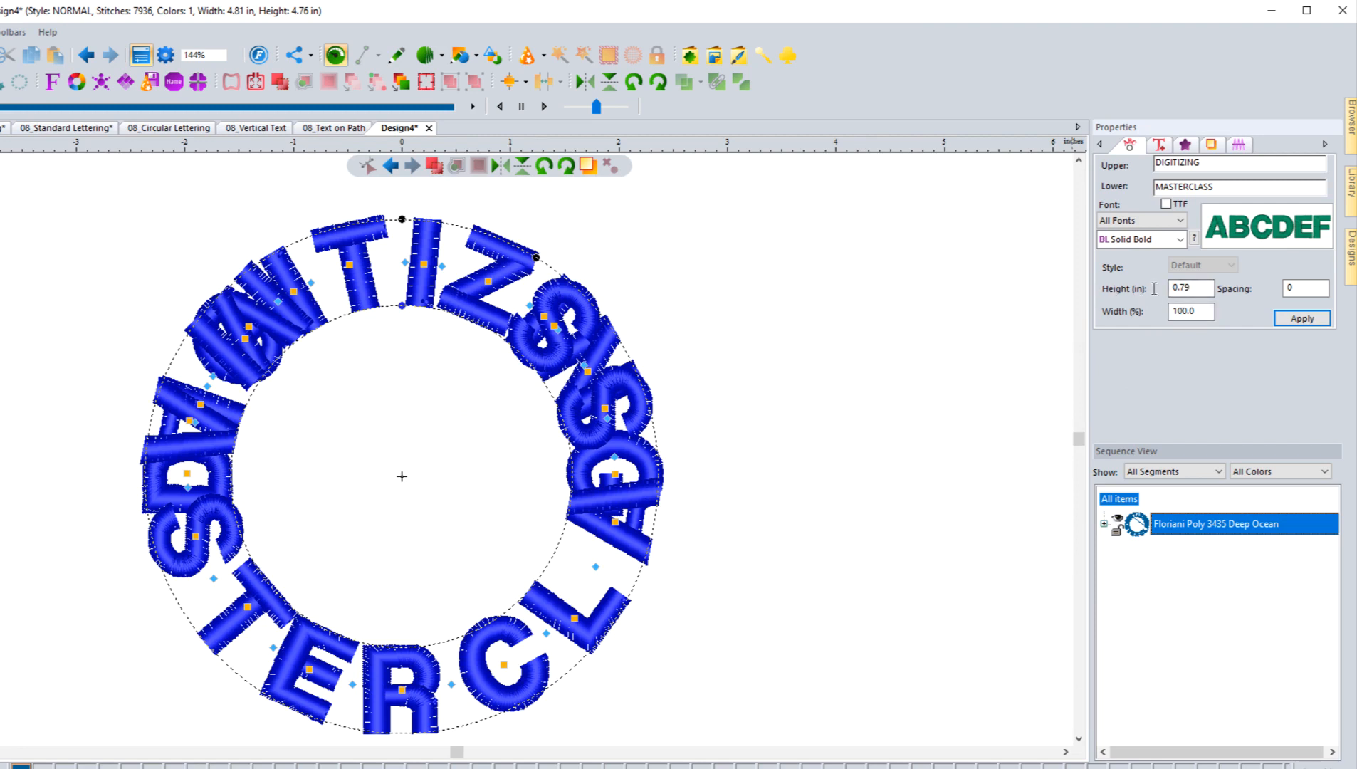
Reduce the circular text's letter height to 0.40 in and apply it.
{"action": "left_click", "coordinate": [1194, 287]}
{"action": "key", "text": "BackSpace"}
{"action": "key", "text": "BackSpace"}
{"action": "type", "text": "4"}
{"action": "left_click", "coordinate": [1300, 315]}
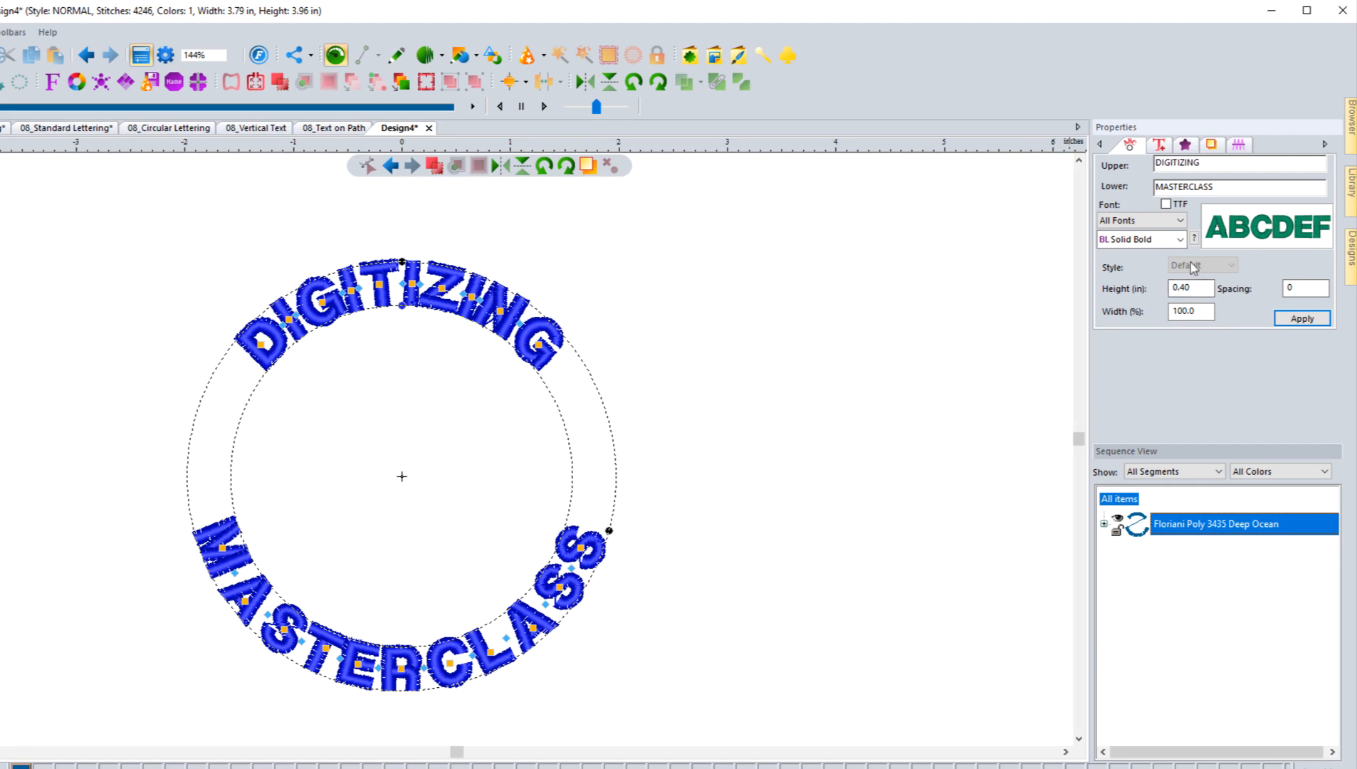
Change the circular text's font to Rounded from the full font list and apply it.
{"action": "left_click", "coordinate": [1139, 223]}
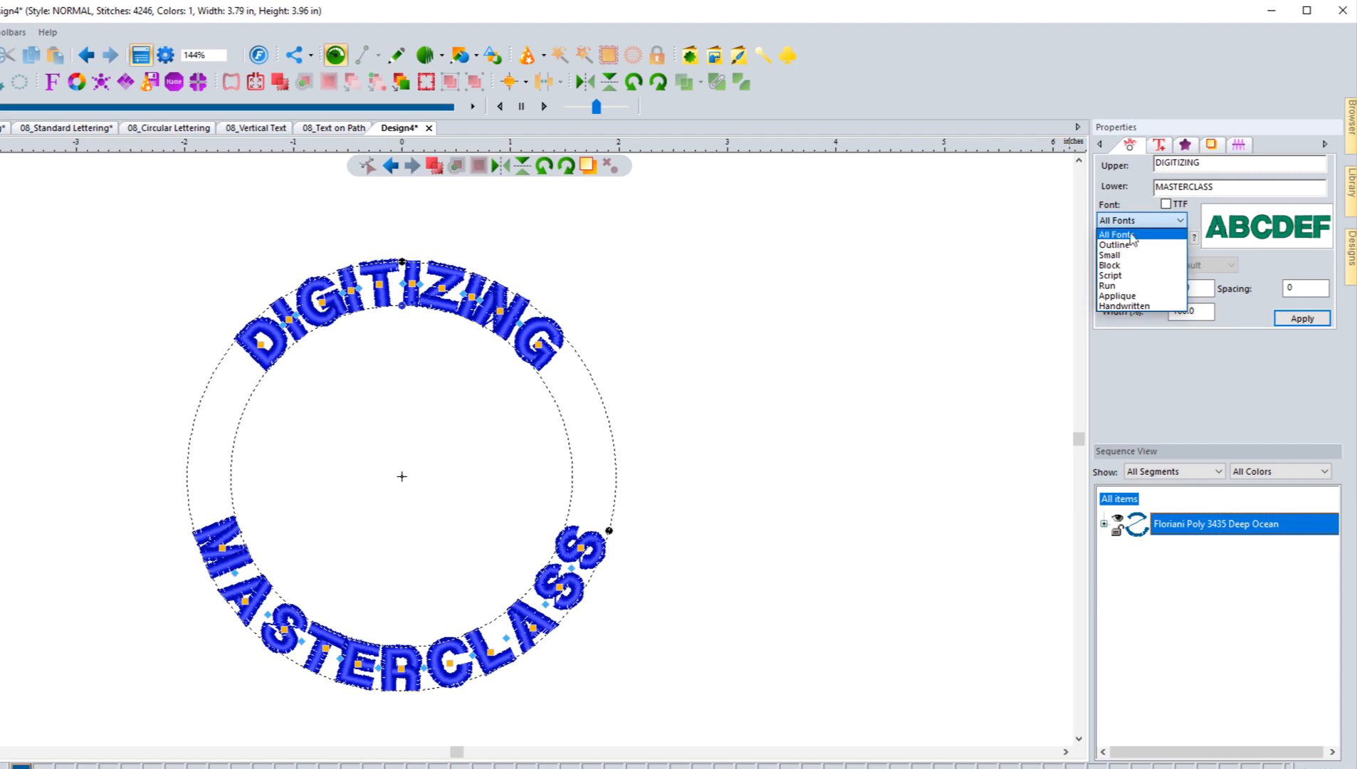
{"action": "left_click", "coordinate": [1135, 220]}
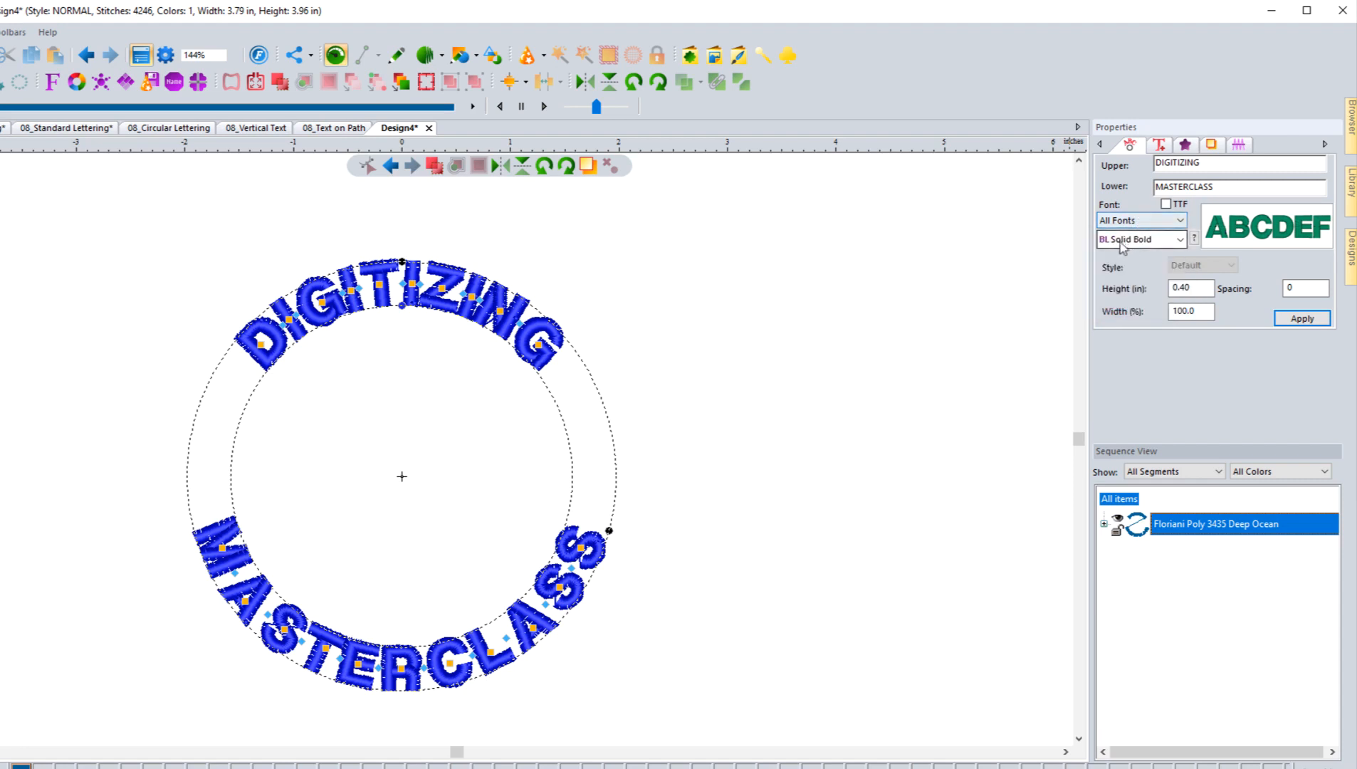
{"action": "left_click", "coordinate": [1120, 243]}
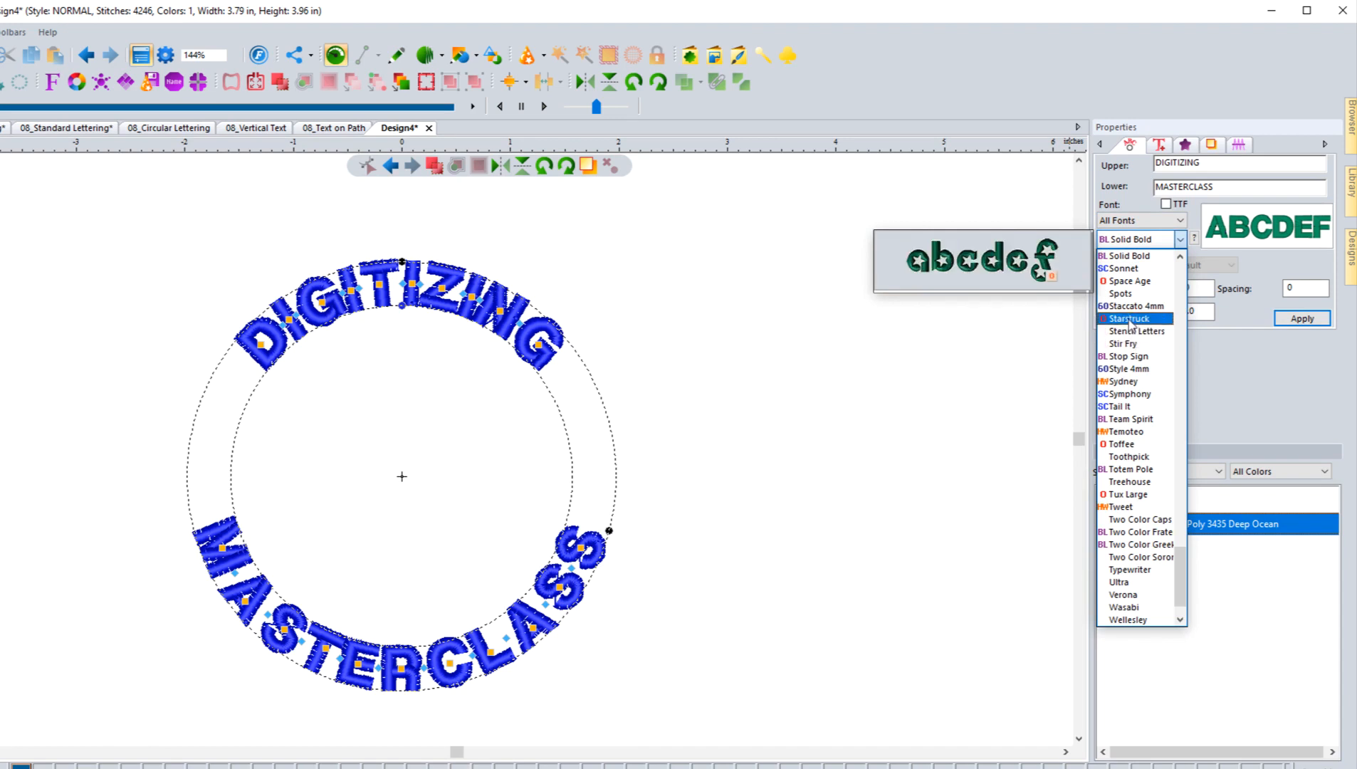
{"action": "scroll", "coordinate": [1126, 302], "scroll_direction": "up", "scroll_amount": 7}
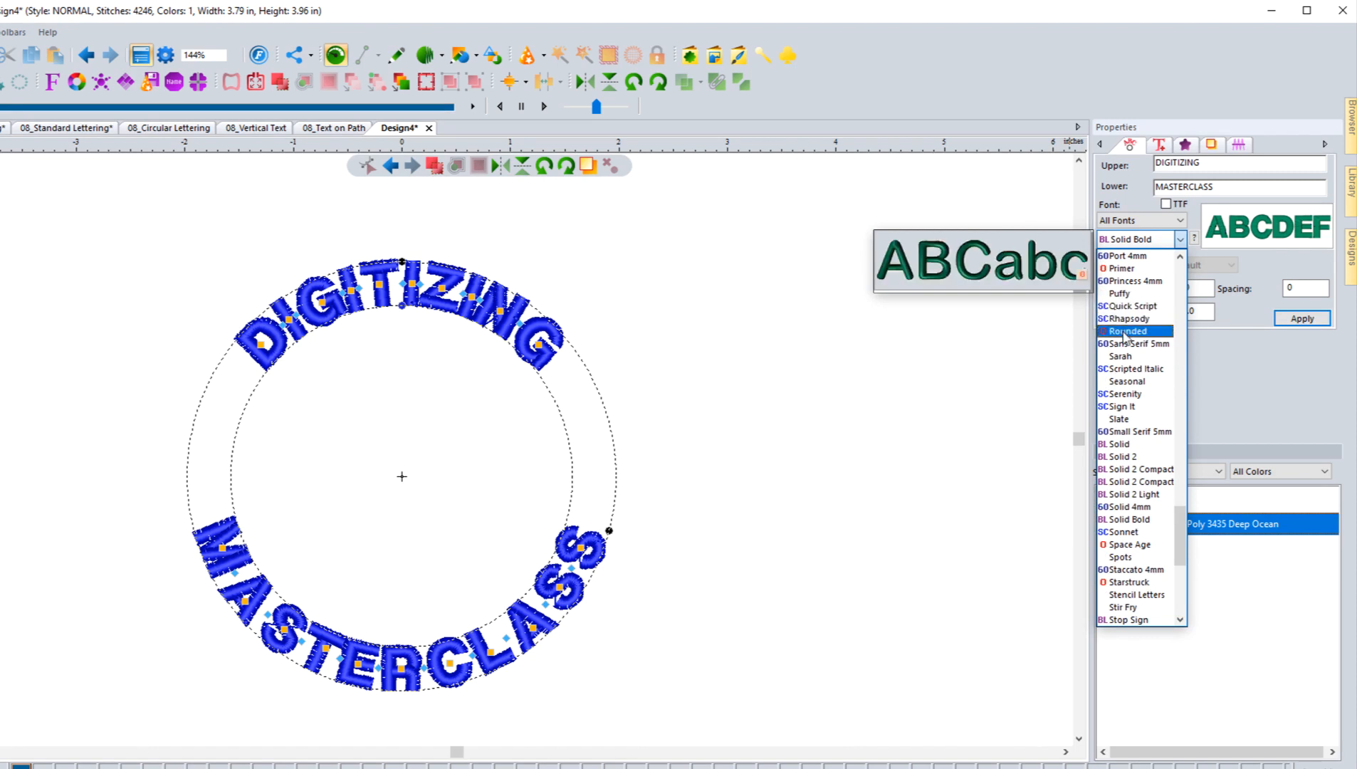
{"action": "left_click", "coordinate": [1126, 334]}
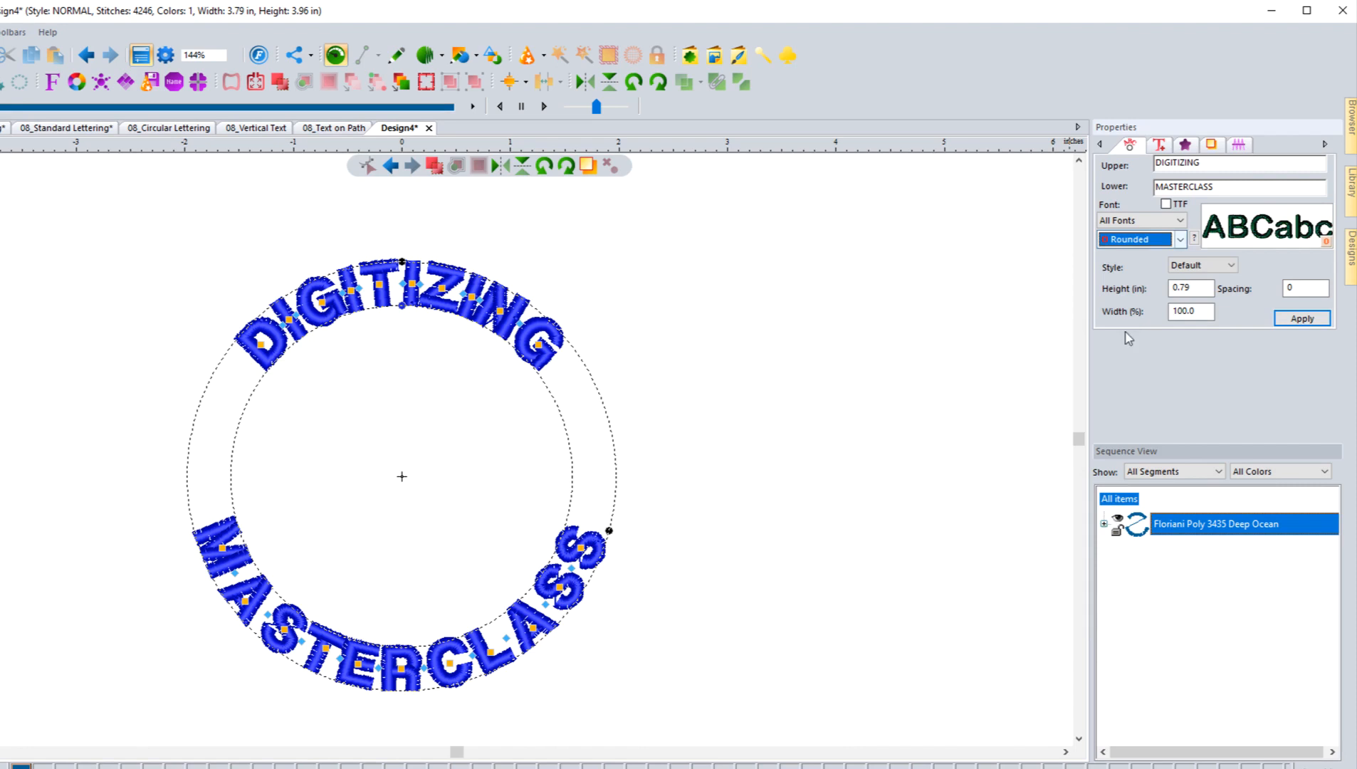
{"action": "left_click", "coordinate": [1304, 317]}
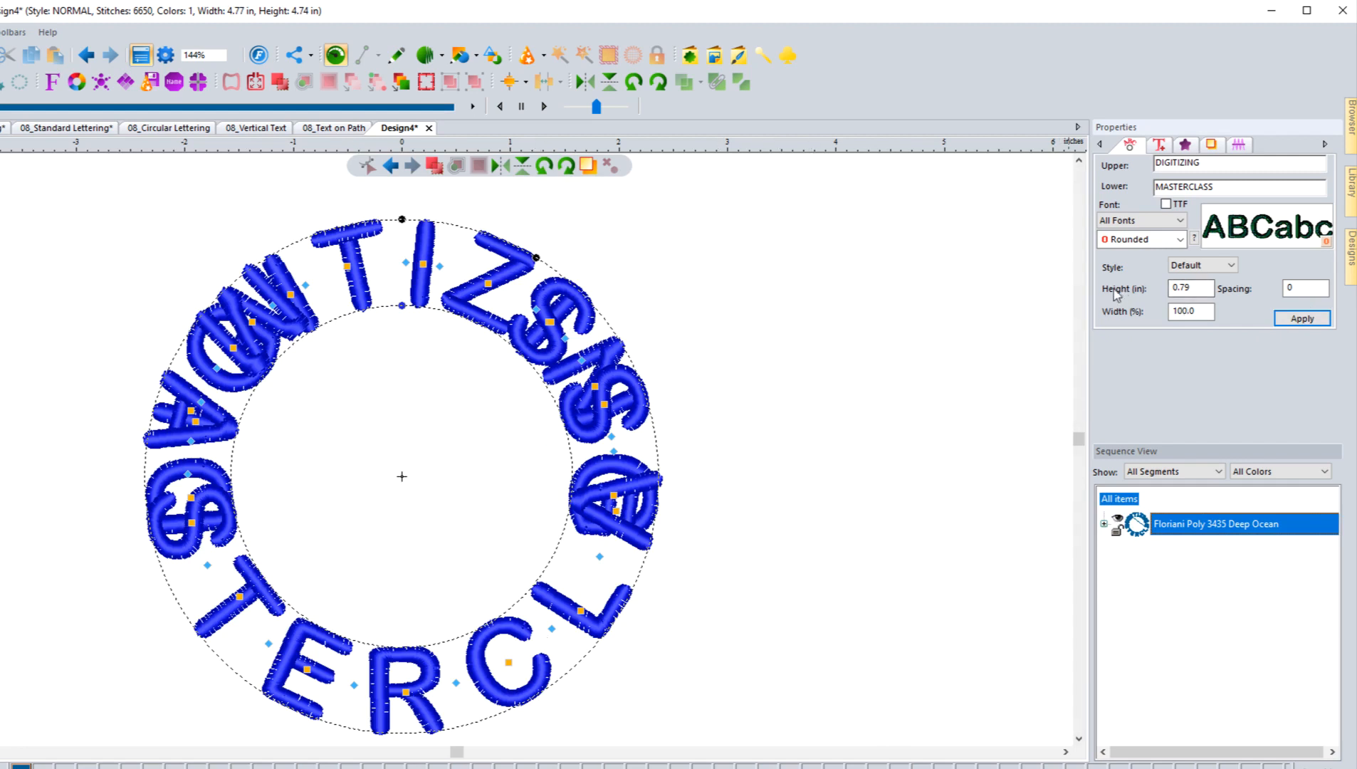
Set the Rounded lettering's height to 0.40 in and apply it.
{"action": "left_click_drag", "start_coordinate": [1179, 287], "coordinate": [1199, 287]}
{"action": "type", "text": "4"}
{"action": "left_click", "coordinate": [1294, 316]}
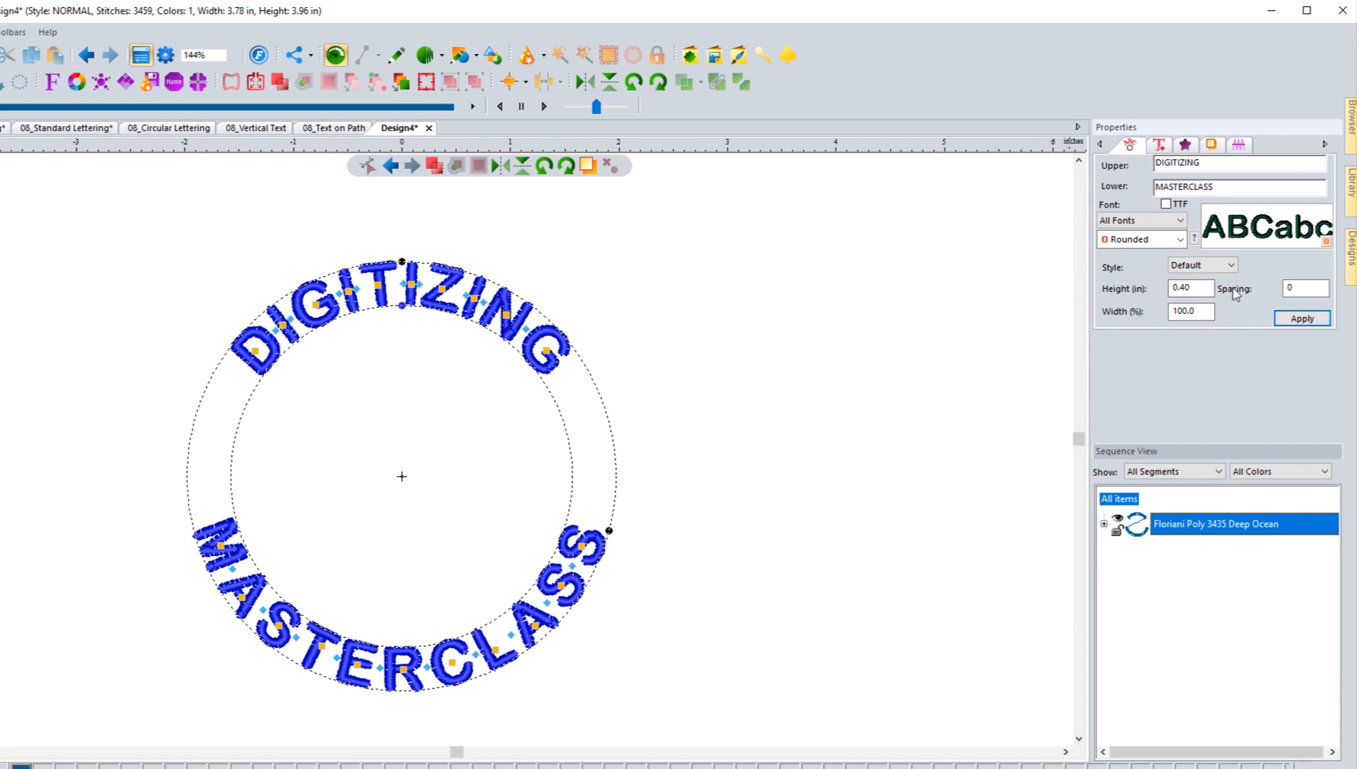
Try letter spacings of -1 and 5 on the circular text, and set the spacing back to 0.
{"action": "left_click", "coordinate": [1229, 266]}
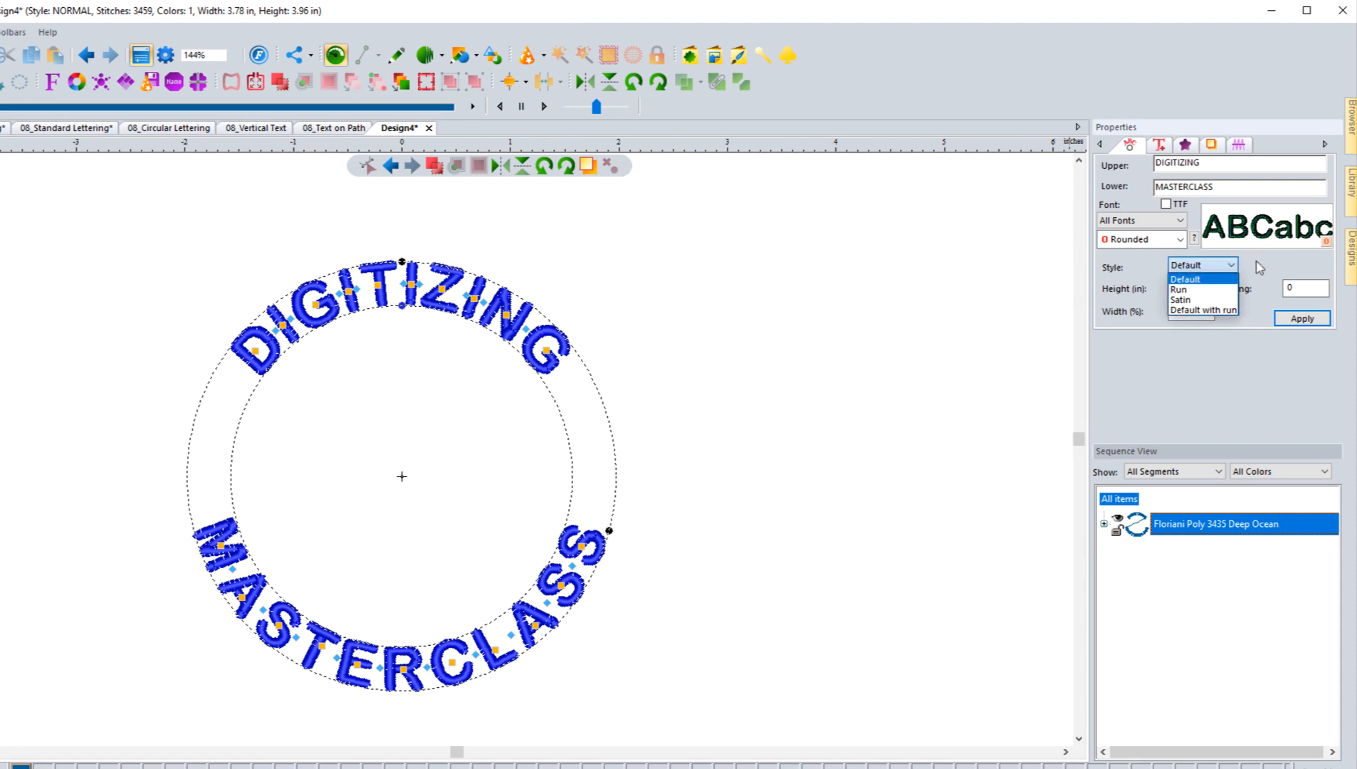
{"action": "left_click", "coordinate": [1258, 265]}
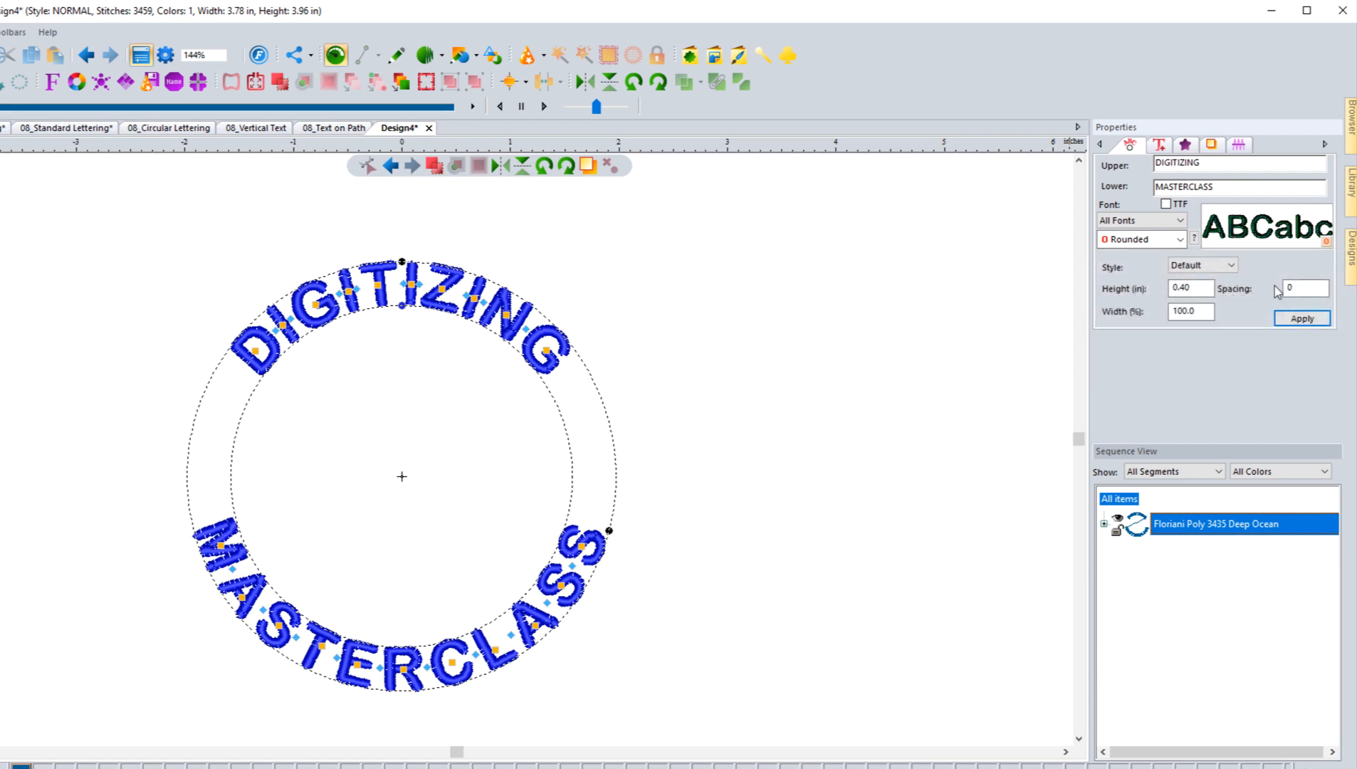
{"action": "double_click", "coordinate": [1300, 288]}
{"action": "type", "text": "-1"}
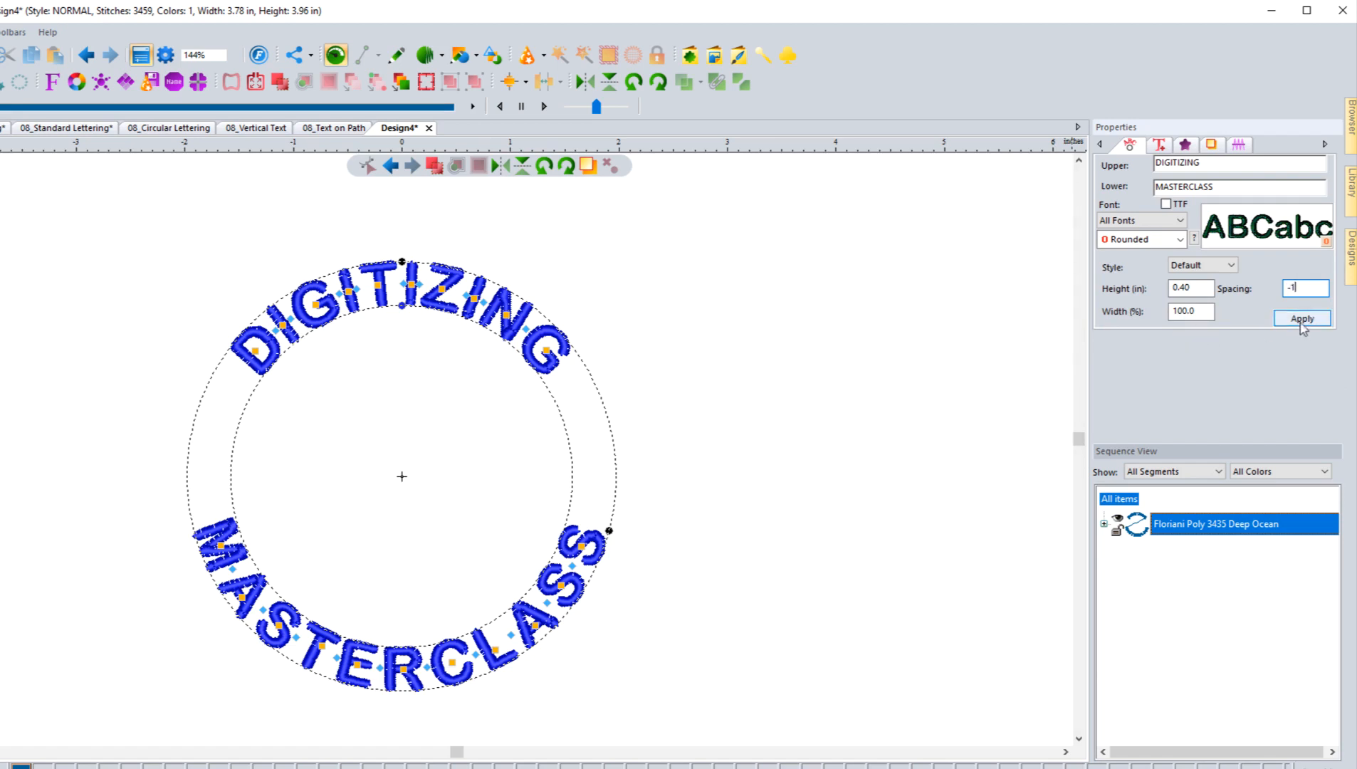
{"action": "left_click", "coordinate": [1301, 319]}
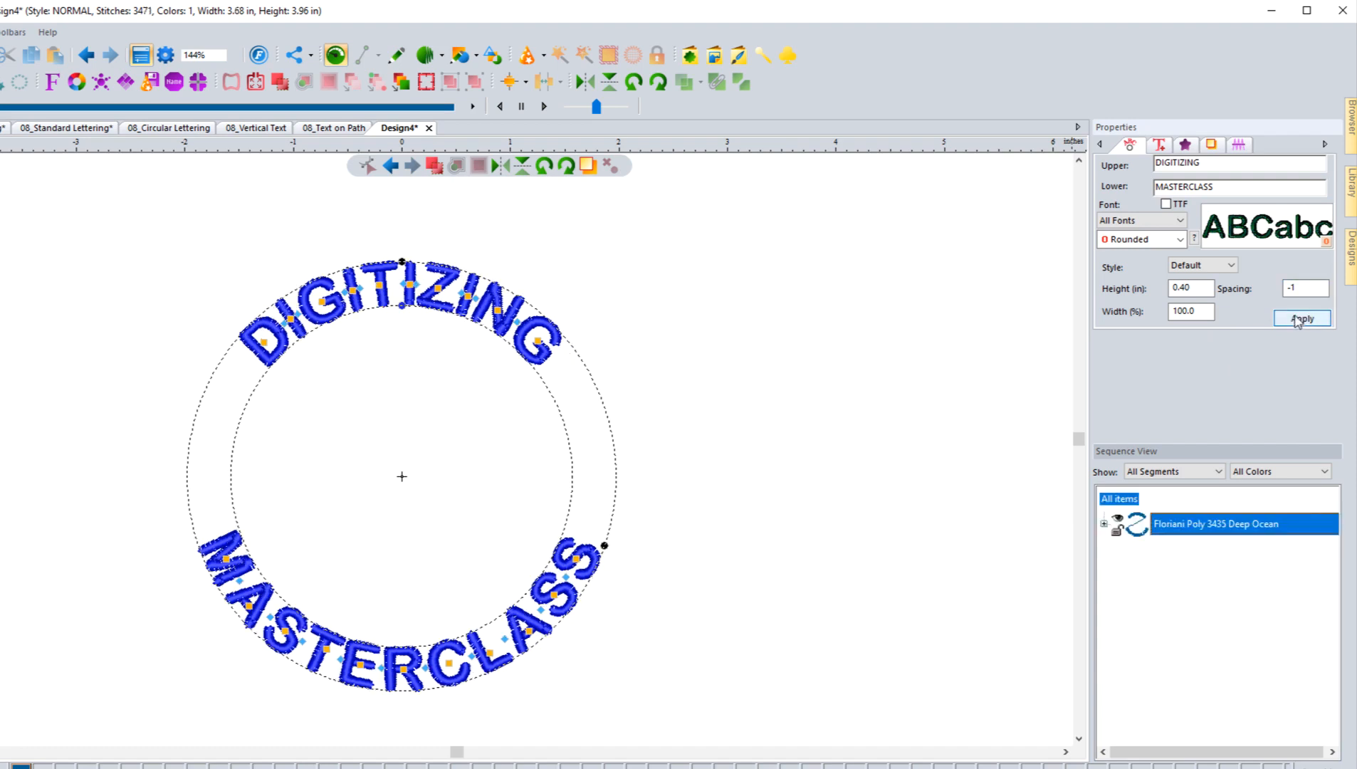
{"action": "left_click", "coordinate": [1296, 288]}
{"action": "left_click", "coordinate": [1287, 321]}
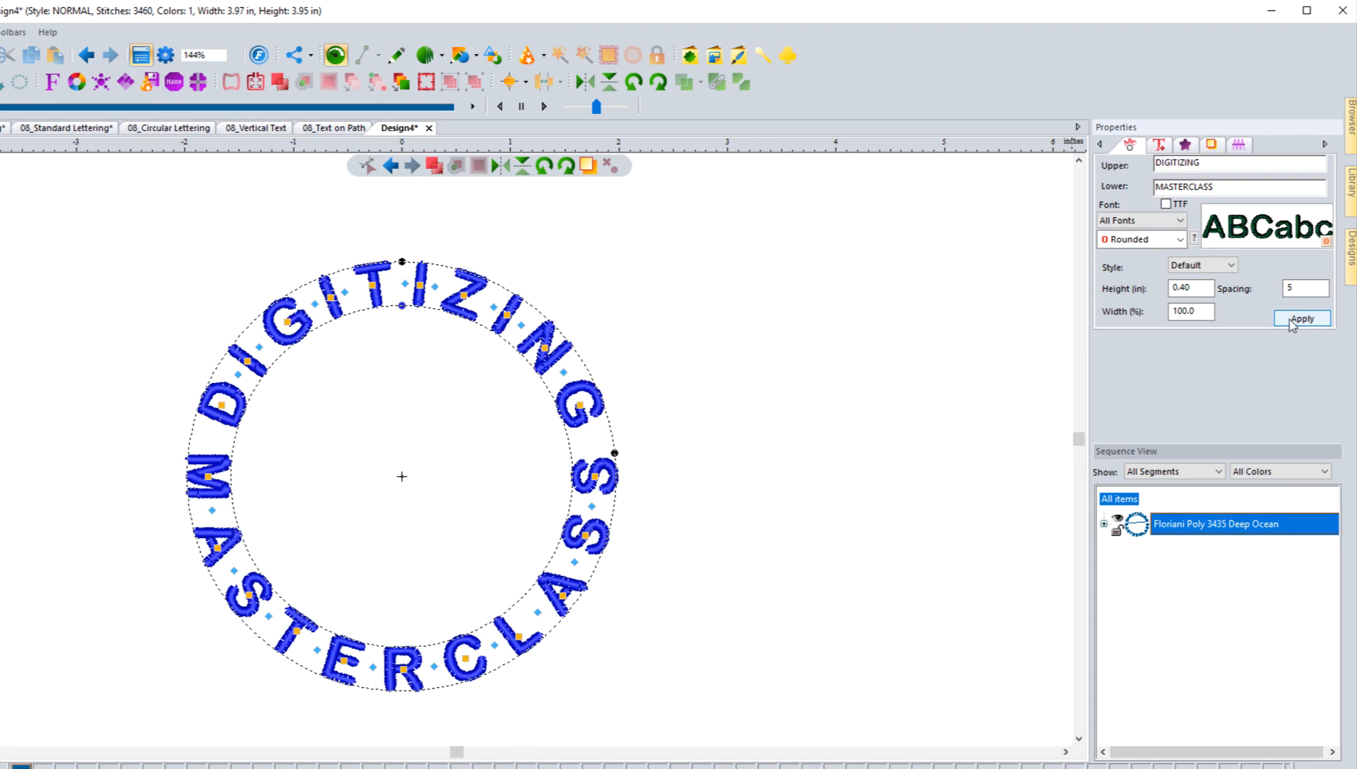
{"action": "double_click", "coordinate": [1290, 288]}
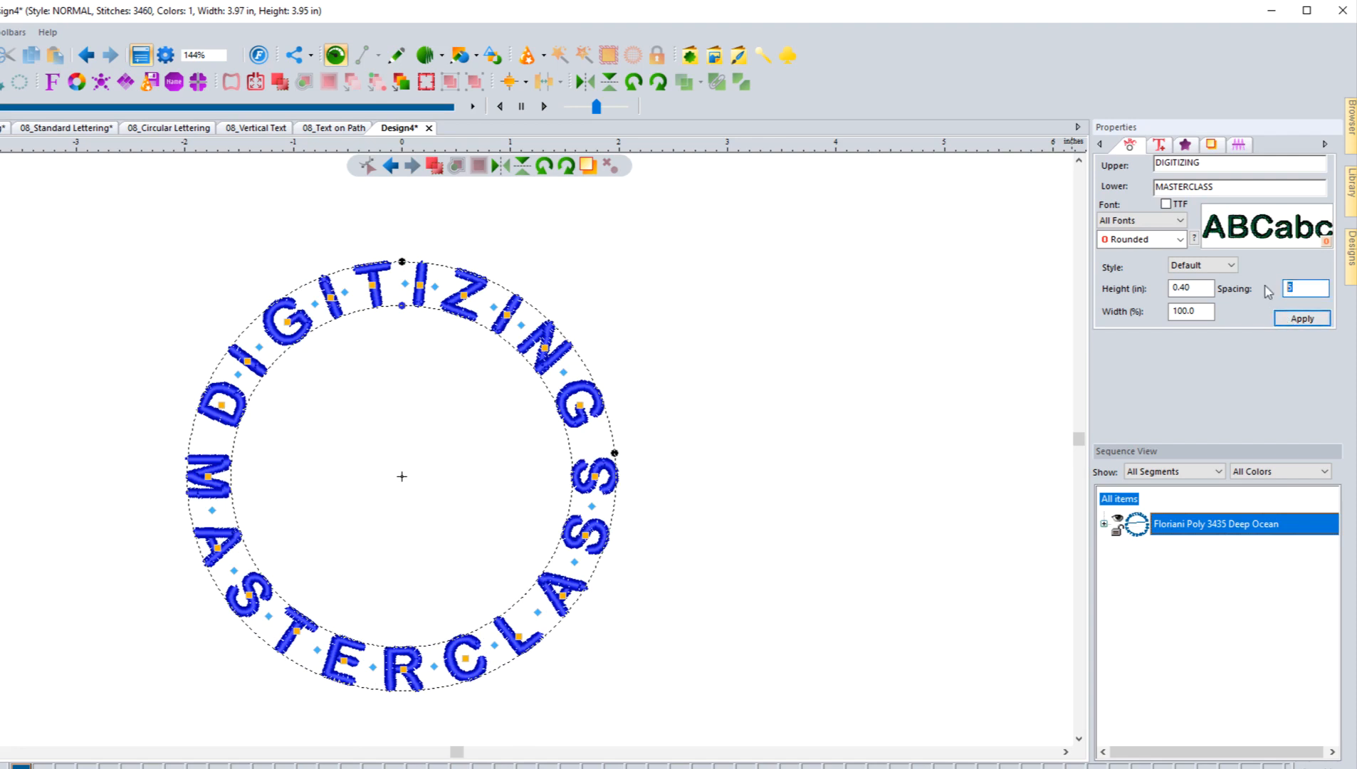
{"action": "type", "text": "0"}
{"action": "left_click", "coordinate": [1289, 321]}
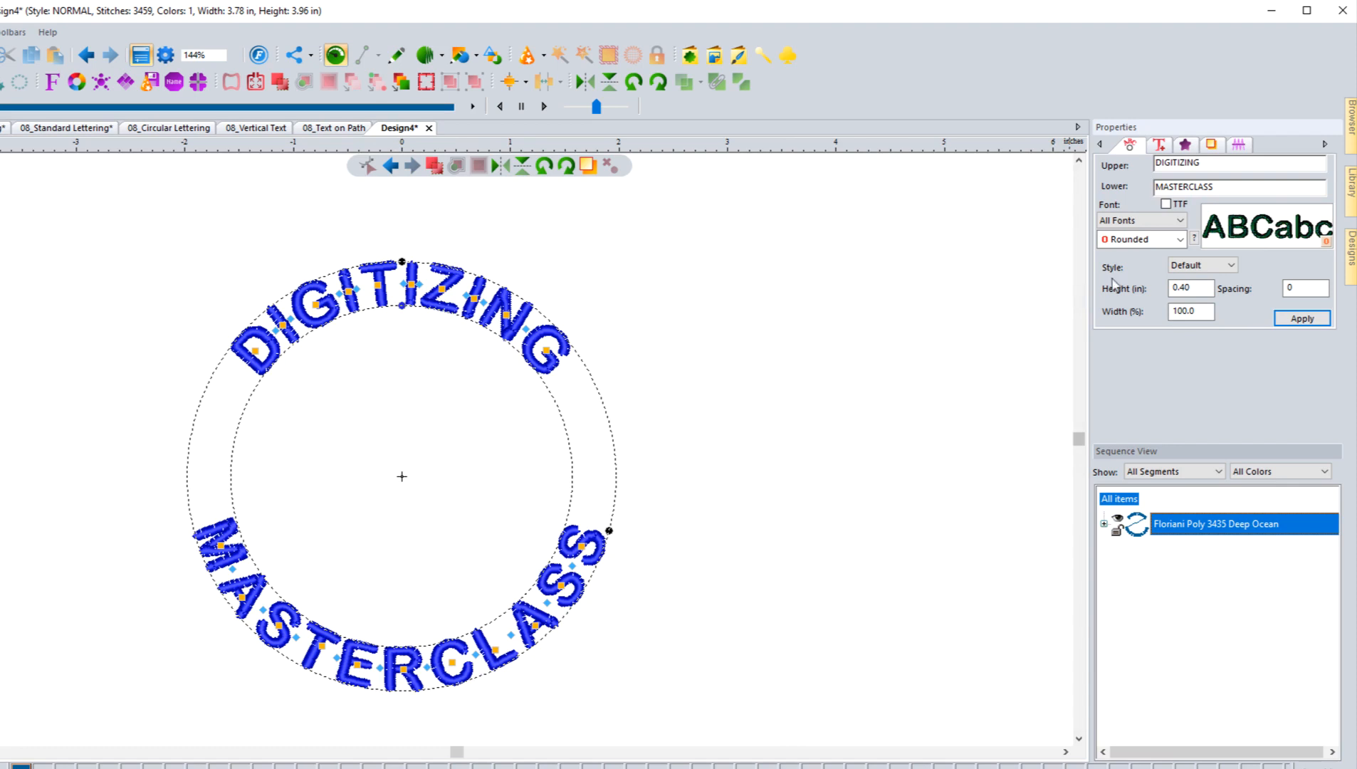
Keep the lettering's sew sequence at Left and preview the order in which the letters stitch out.
{"action": "left_click", "coordinate": [1159, 146]}
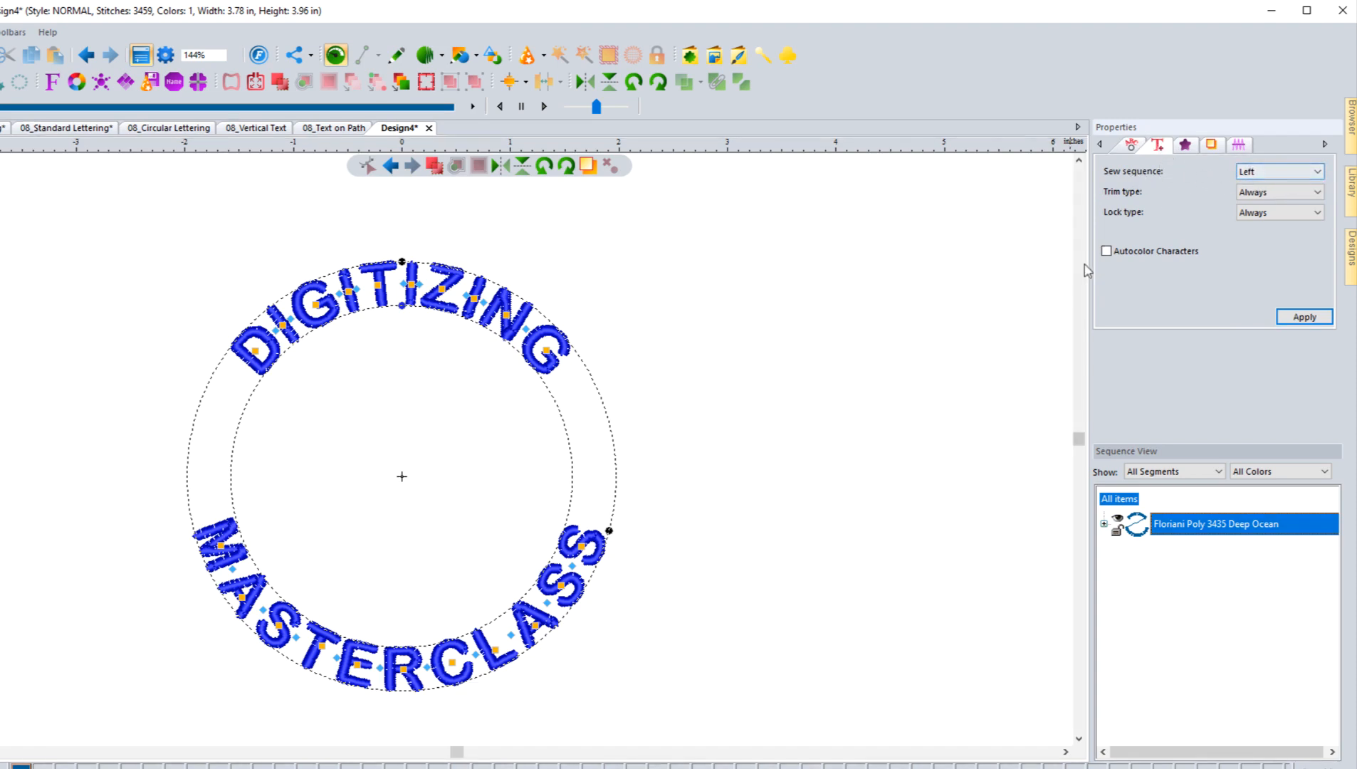
{"action": "left_click", "coordinate": [1247, 175]}
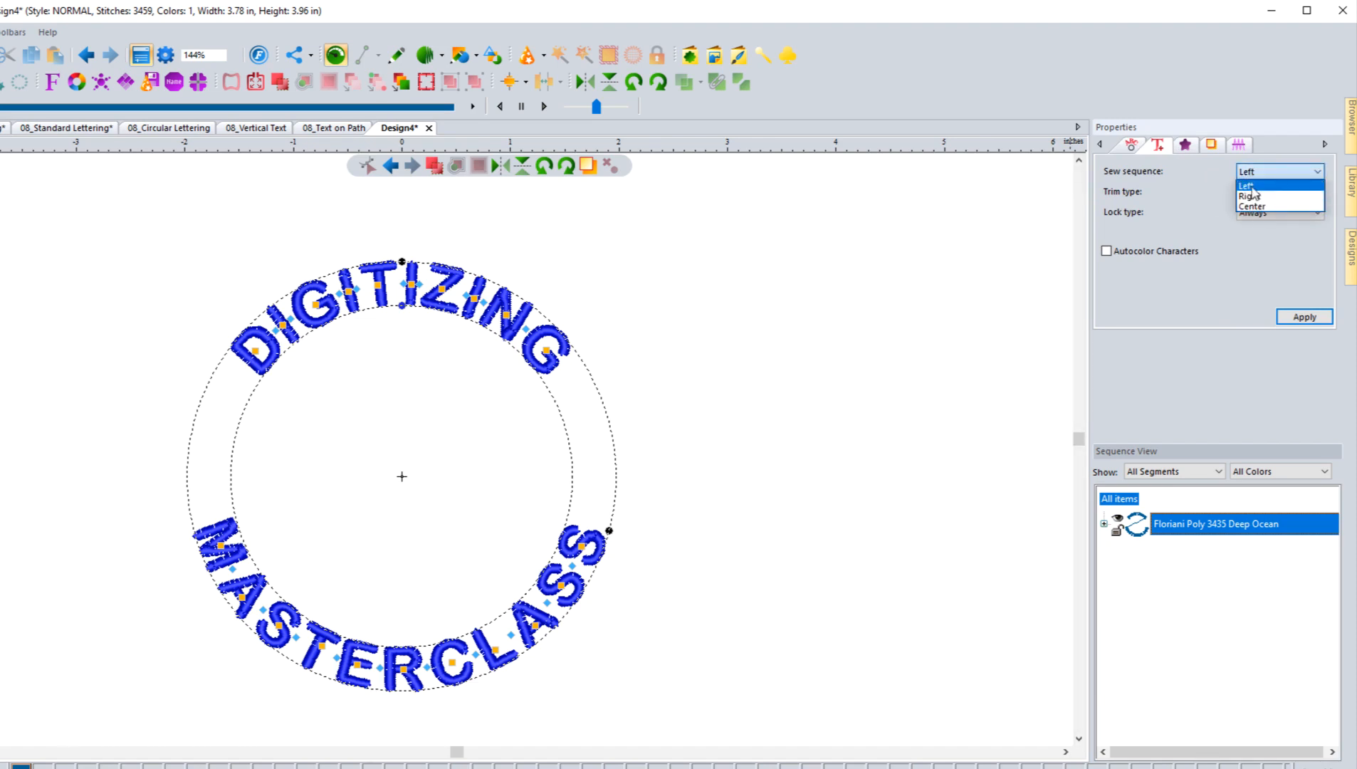
{"action": "left_click", "coordinate": [1250, 186]}
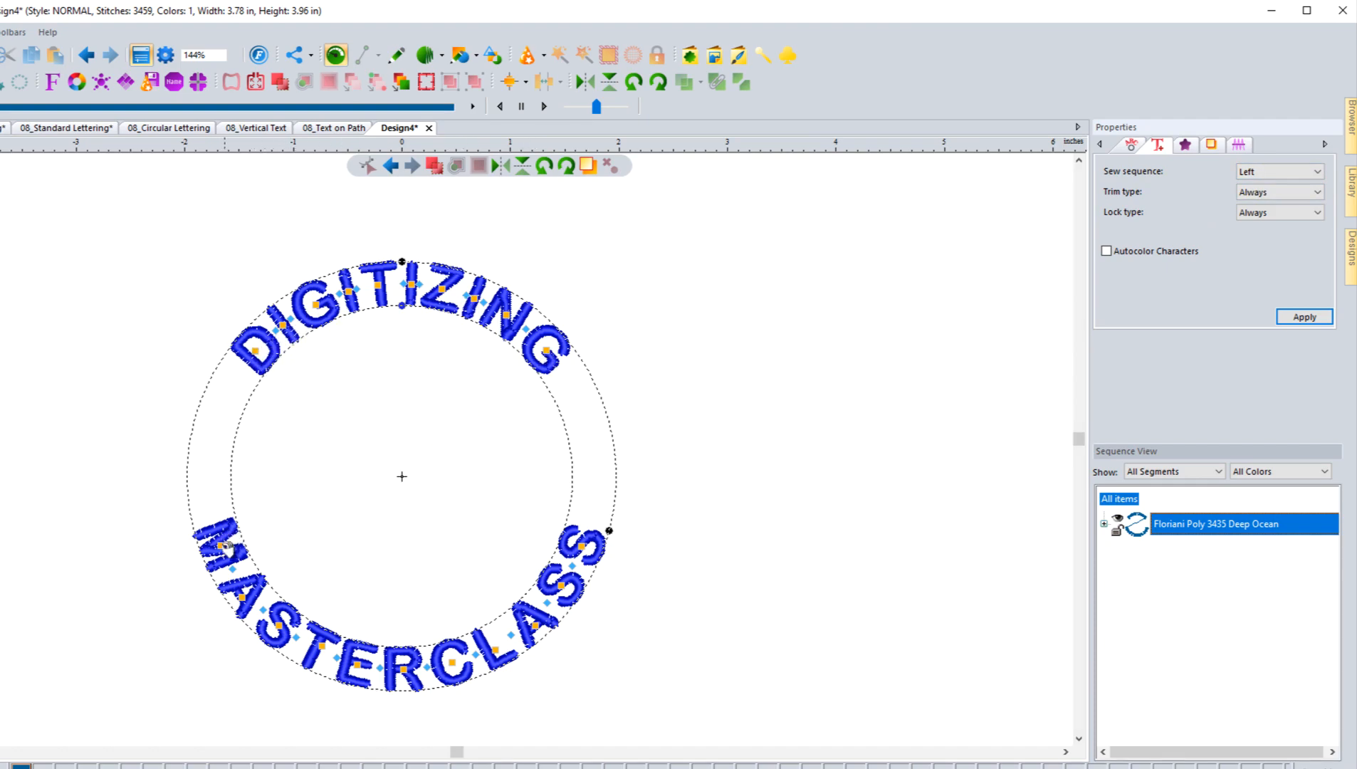
{"action": "mouse_move", "coordinate": [50, 99]}
{"action": "left_mouse_down"}
{"action": "mouse_move", "coordinate": [324, 99]}
{"action": "mouse_move", "coordinate": [44, 100]}
{"action": "left_mouse_up"}
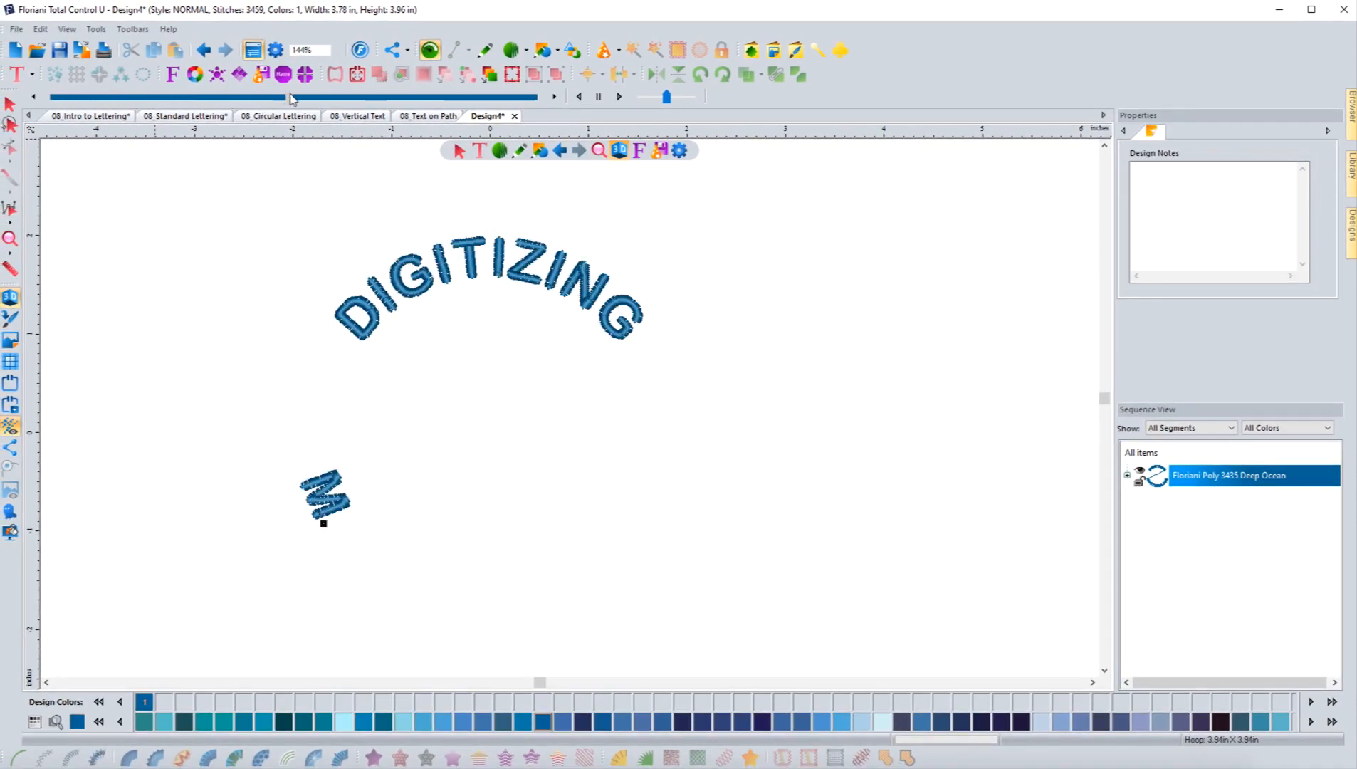
{"action": "left_click", "coordinate": [12, 108]}
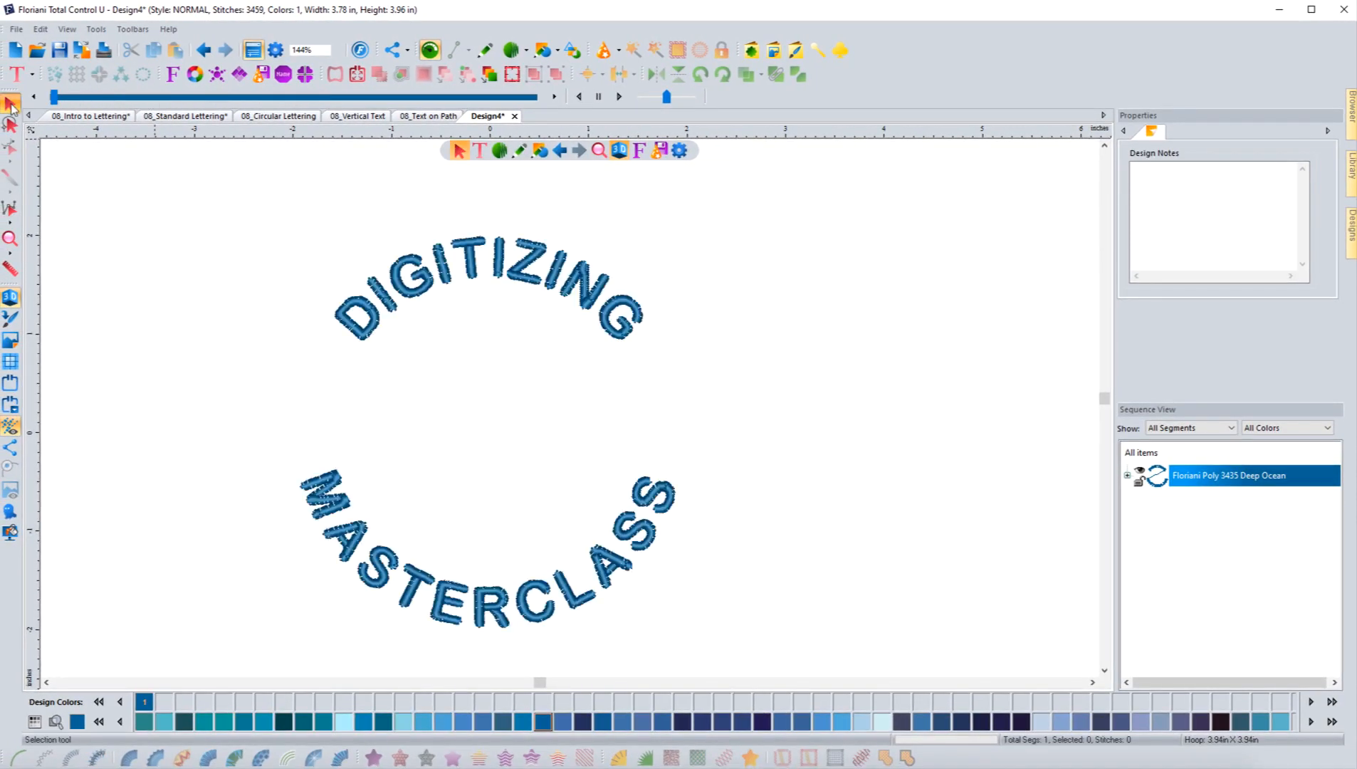
Select the circular text and set its sew sequence to Right.
{"action": "left_click", "coordinate": [445, 279]}
{"action": "left_click", "coordinate": [1177, 132]}
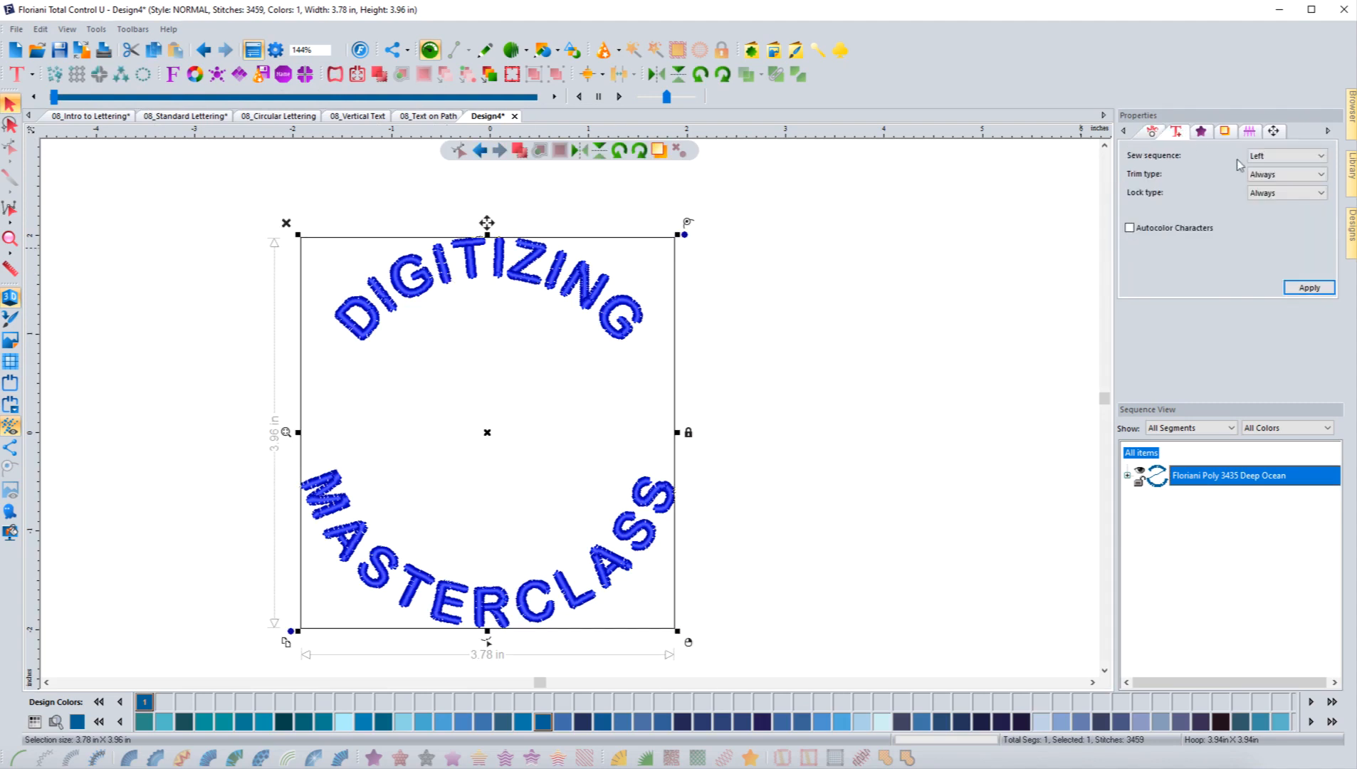
{"action": "left_click", "coordinate": [1269, 156]}
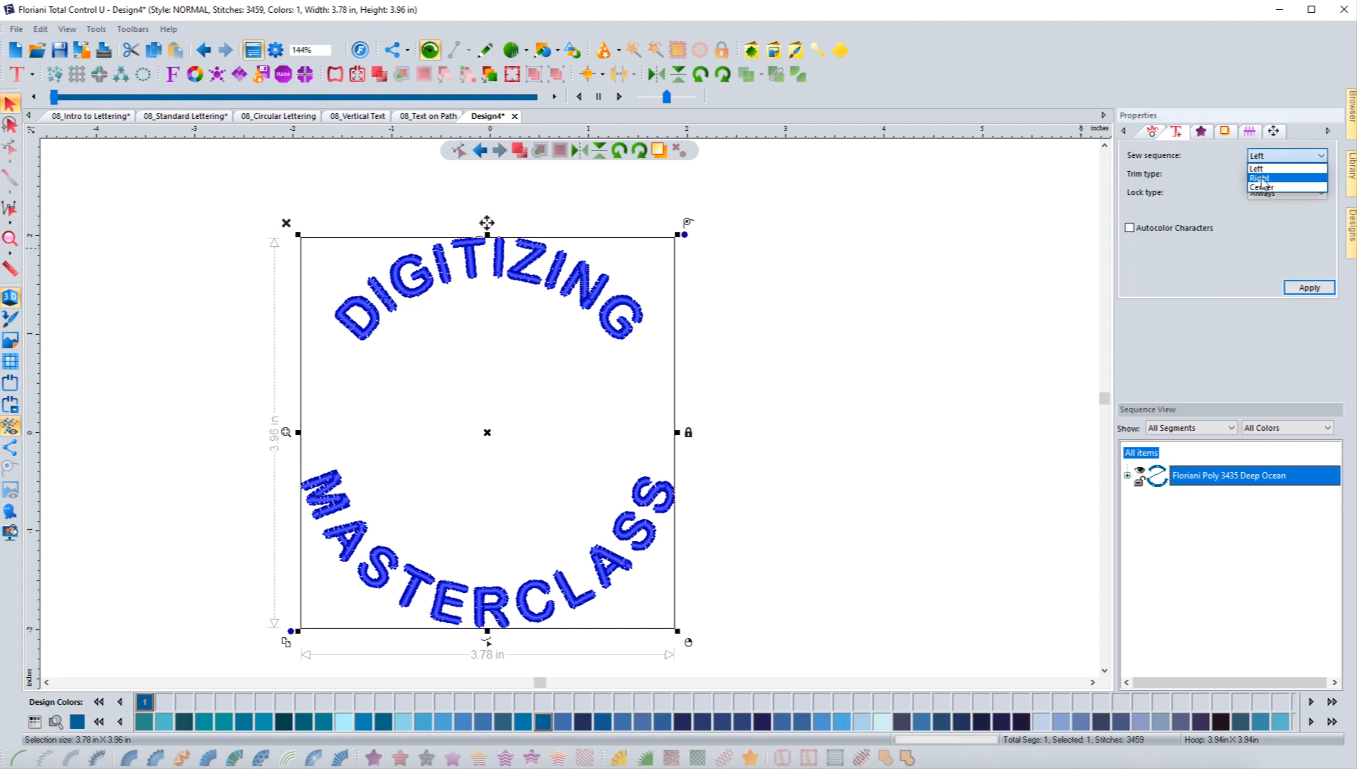
{"action": "left_click", "coordinate": [1261, 178]}
{"action": "left_click", "coordinate": [1309, 288]}
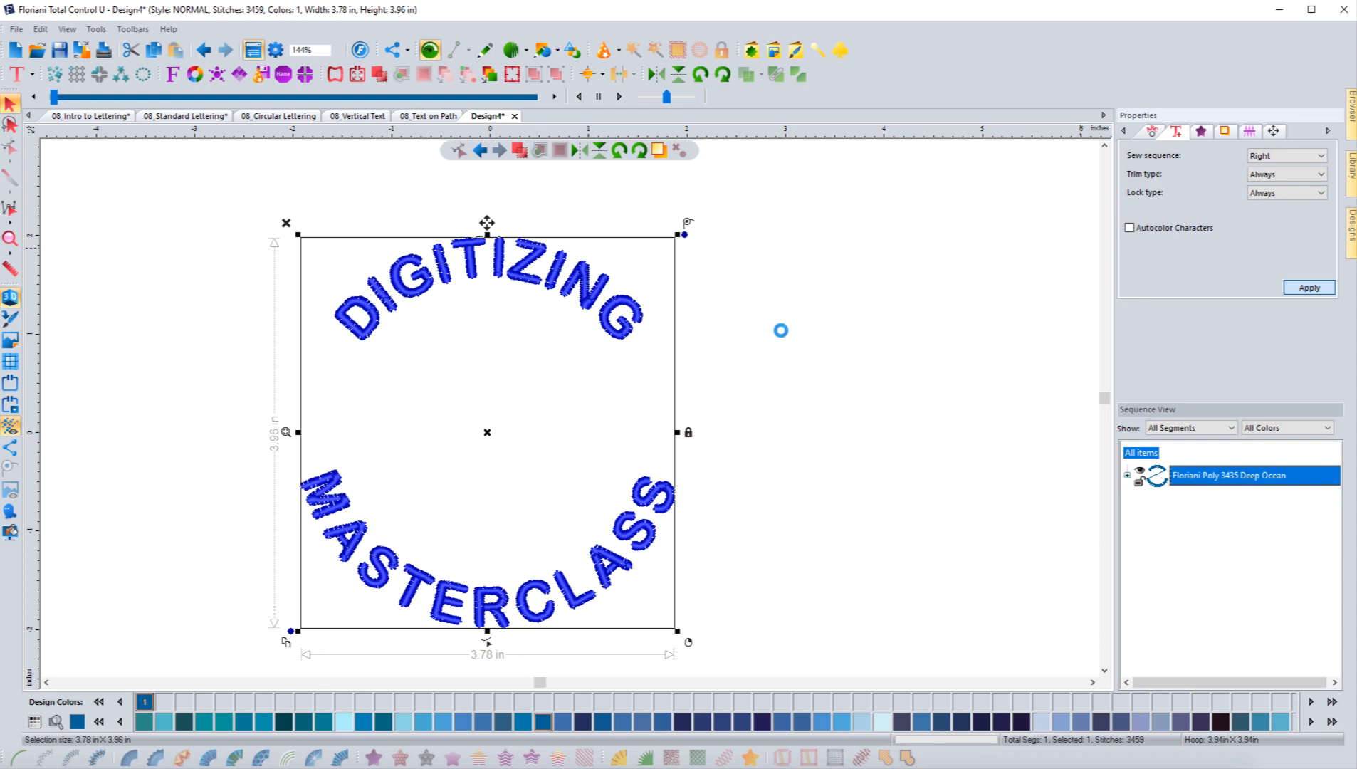
Preview the start of the stitch-out for the Right sew sequence, and return to the full design.
{"action": "left_click", "coordinate": [57, 99]}
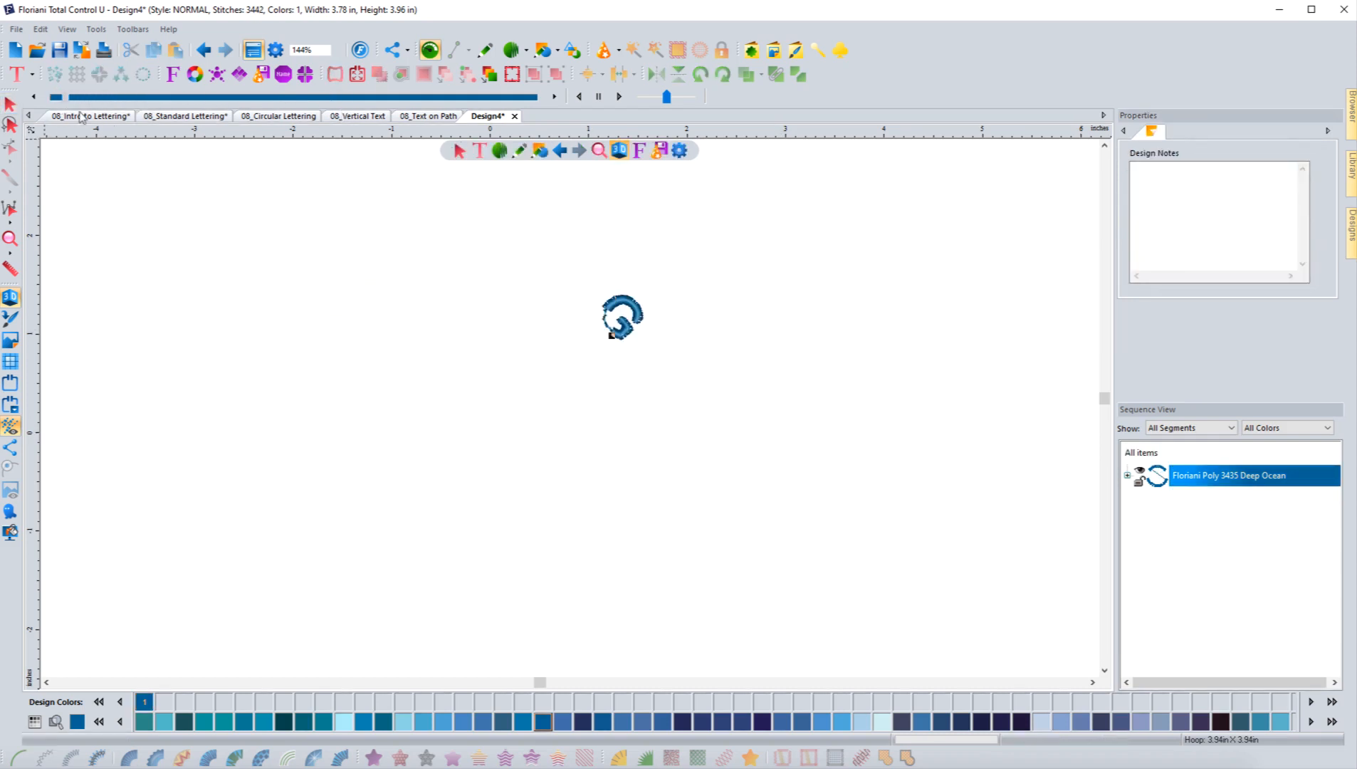
{"action": "left_click_drag", "start_coordinate": [80, 112], "coordinate": [30, 108]}
{"action": "left_click", "coordinate": [9, 105]}
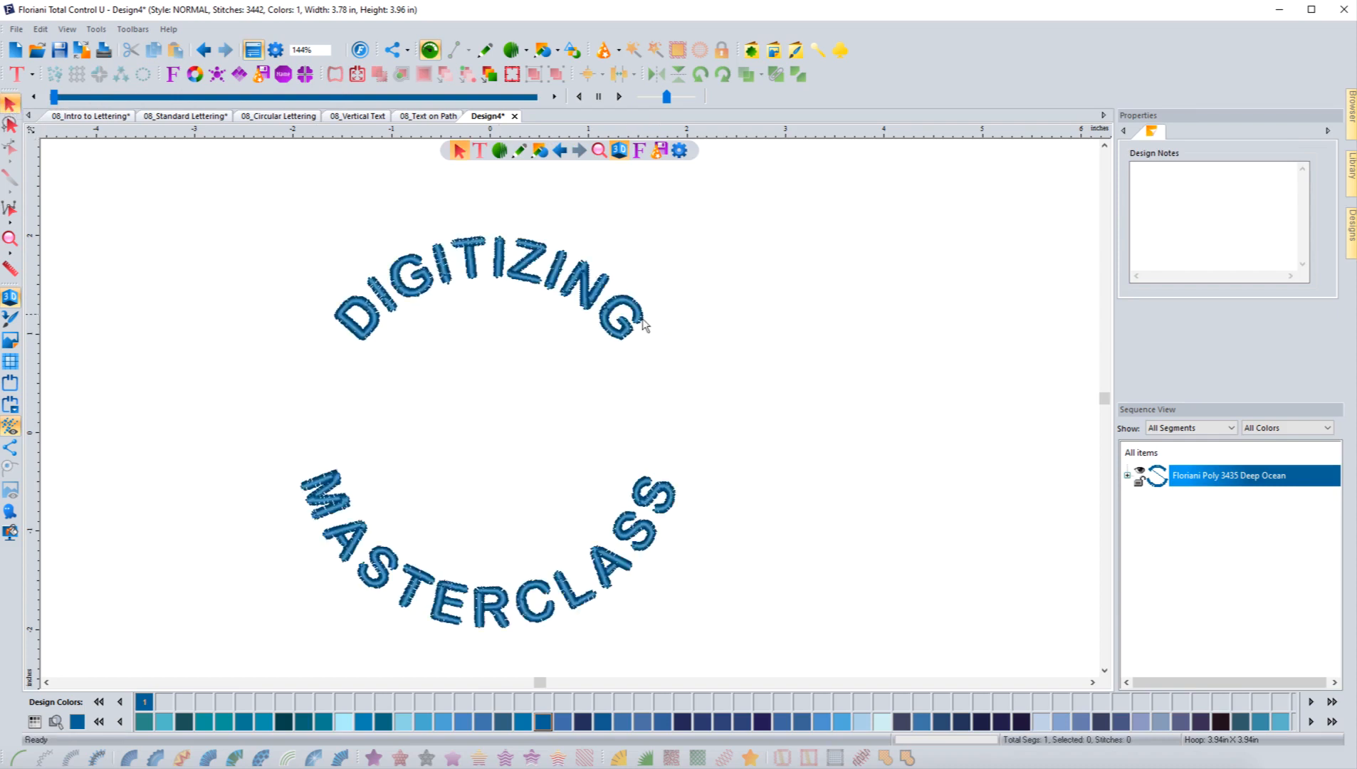
Select the circular text and set its sew sequence to Left.
{"action": "left_click", "coordinate": [541, 289]}
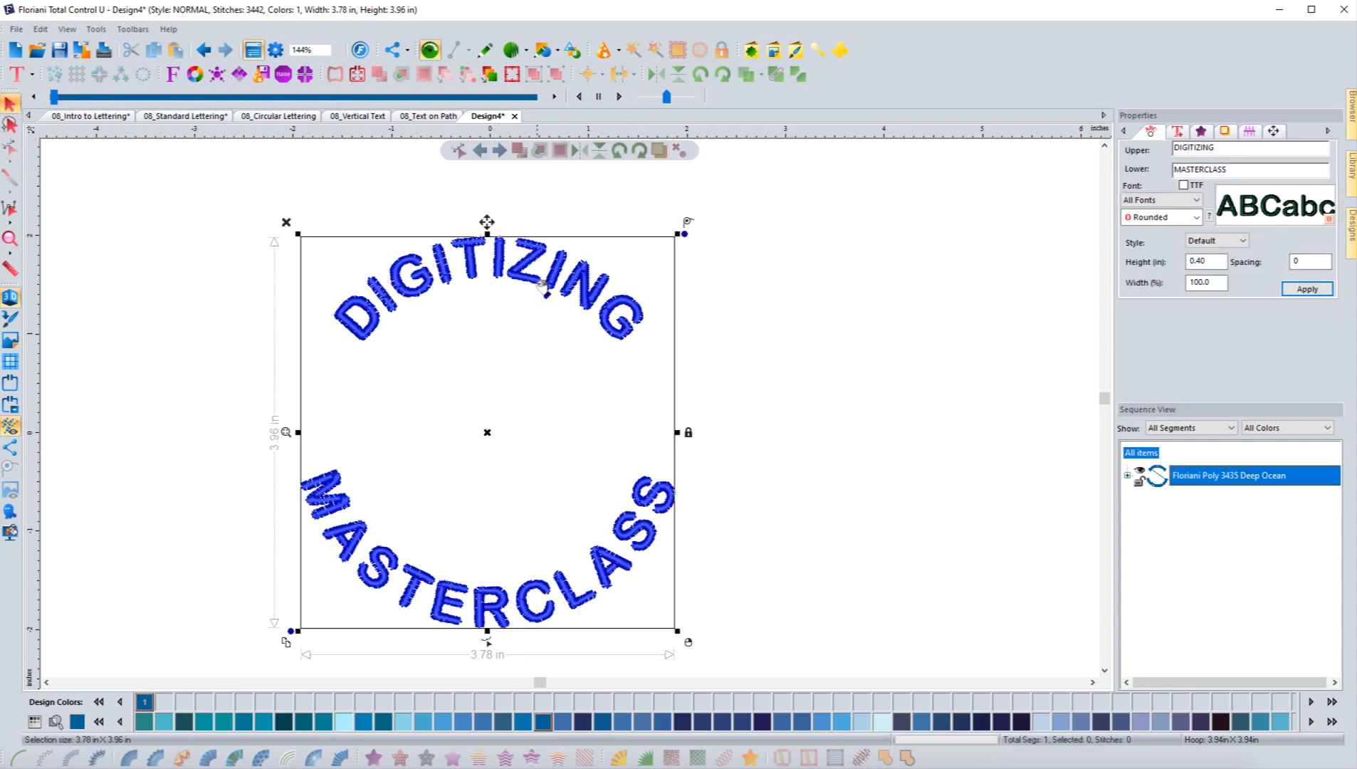
{"action": "left_click", "coordinate": [1177, 133]}
{"action": "left_click", "coordinate": [1258, 155]}
{"action": "left_click", "coordinate": [1264, 172]}
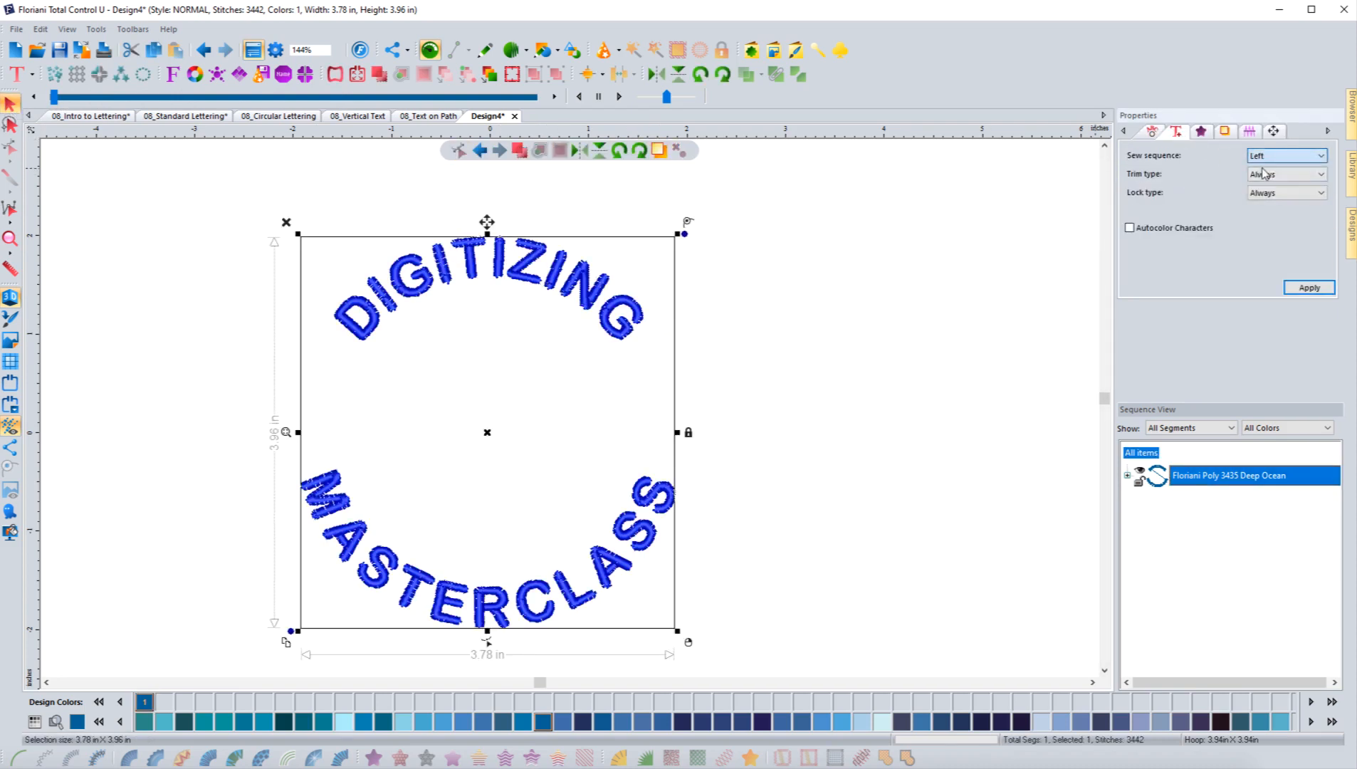
{"action": "left_click", "coordinate": [1296, 287]}
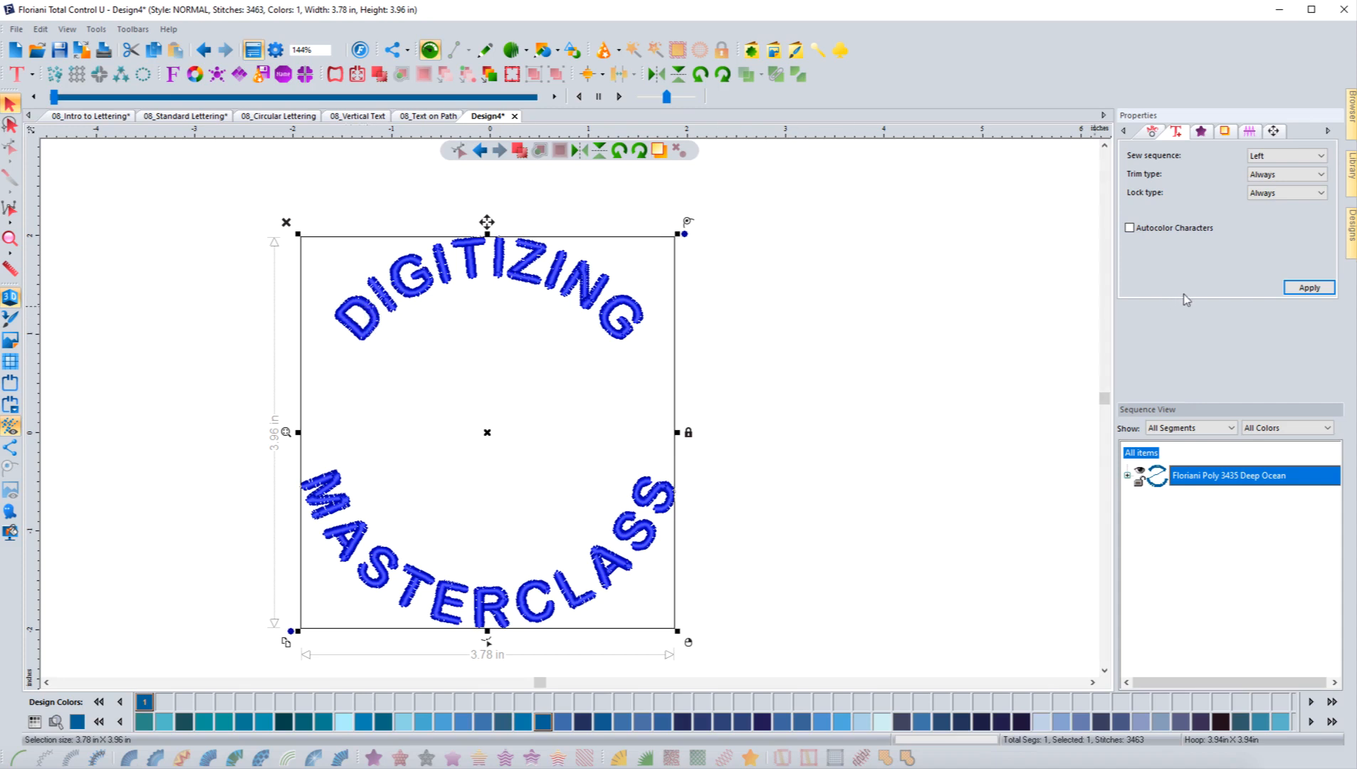
Examine the trim type and lock type options for the lettering, keeping both at Always, and deselect the text.
{"action": "left_click", "coordinate": [1278, 177]}
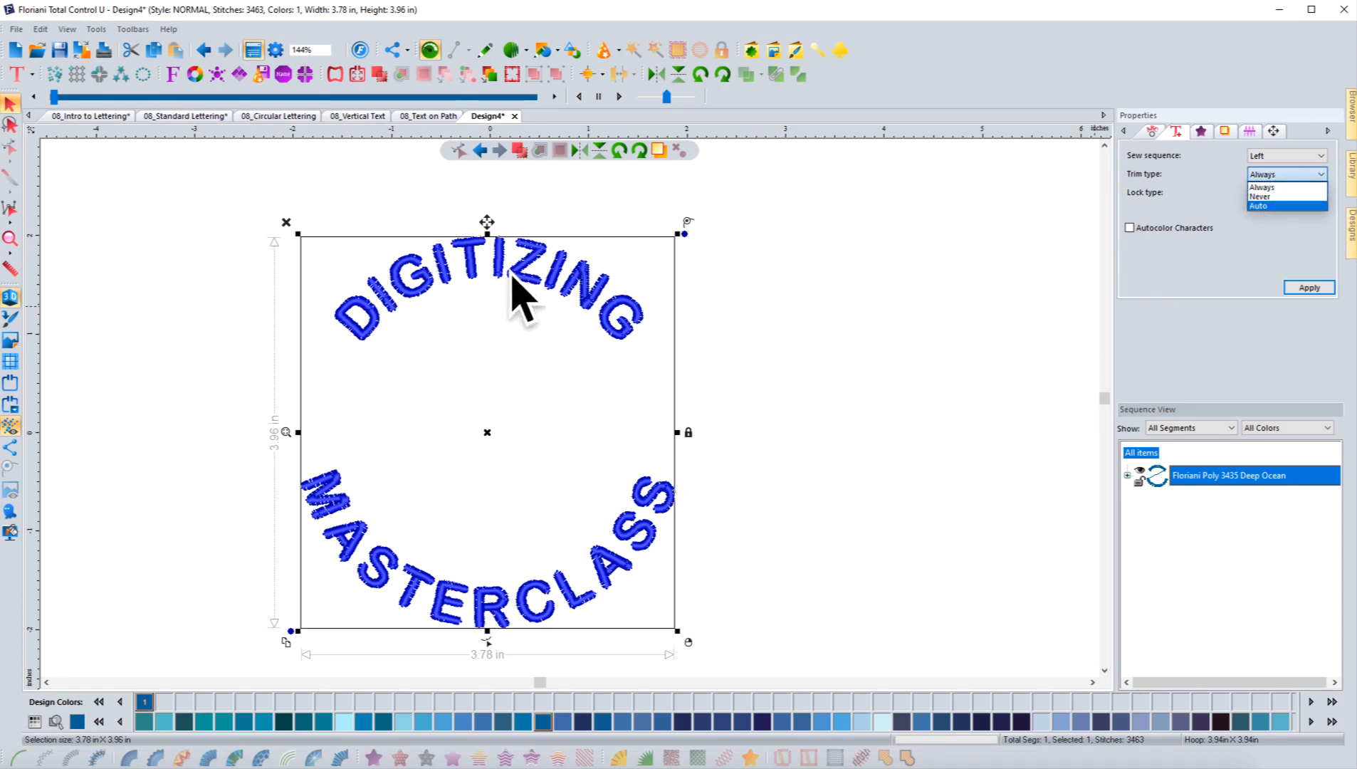
{"action": "left_click", "coordinate": [1272, 227]}
{"action": "left_click", "coordinate": [1275, 194]}
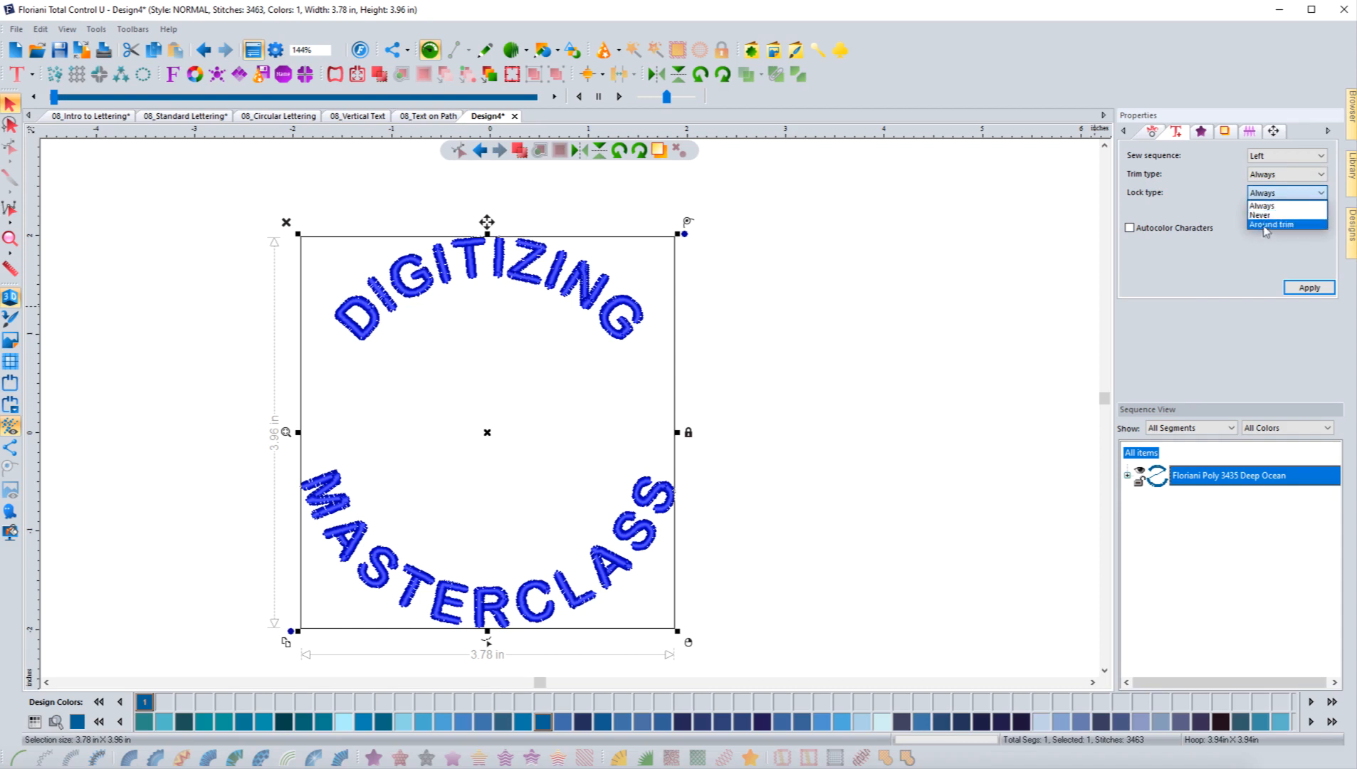
{"action": "left_click", "coordinate": [1191, 212]}
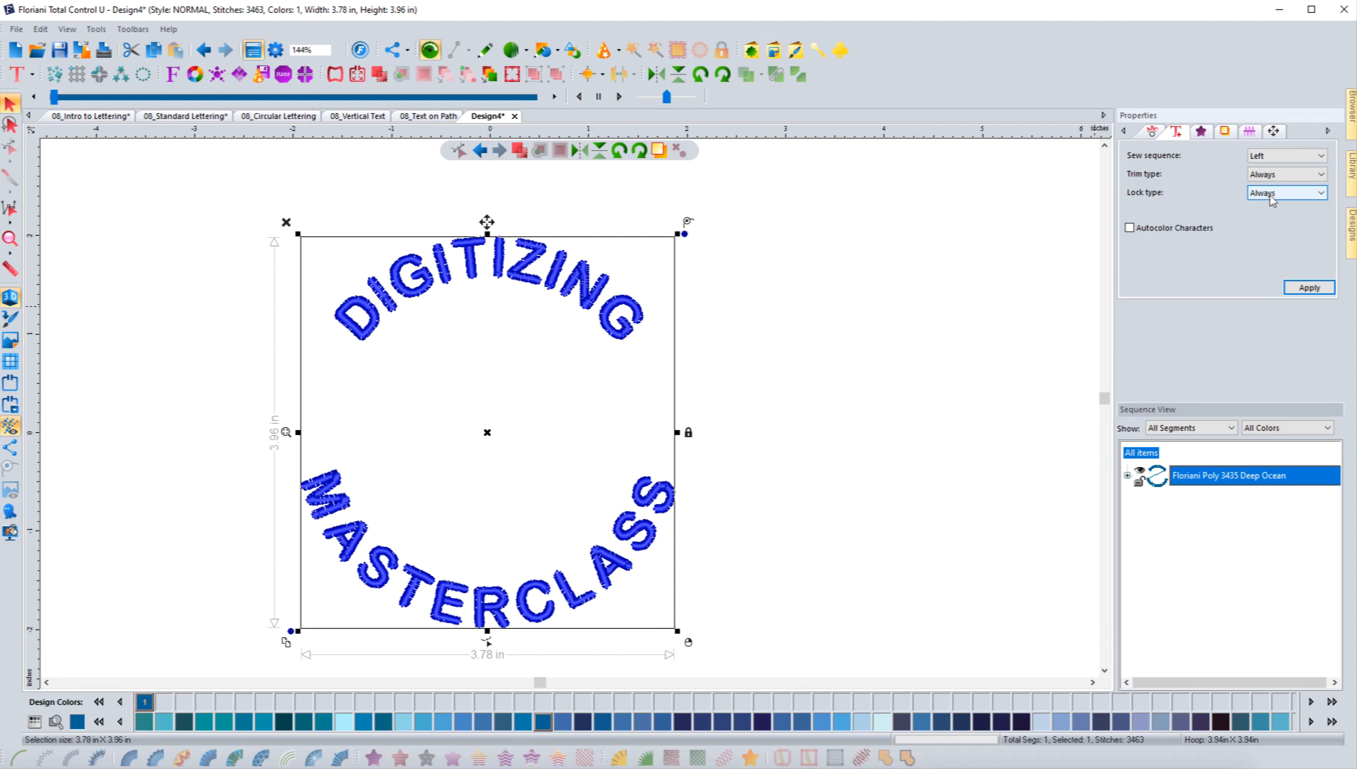
{"action": "left_click", "coordinate": [1272, 195]}
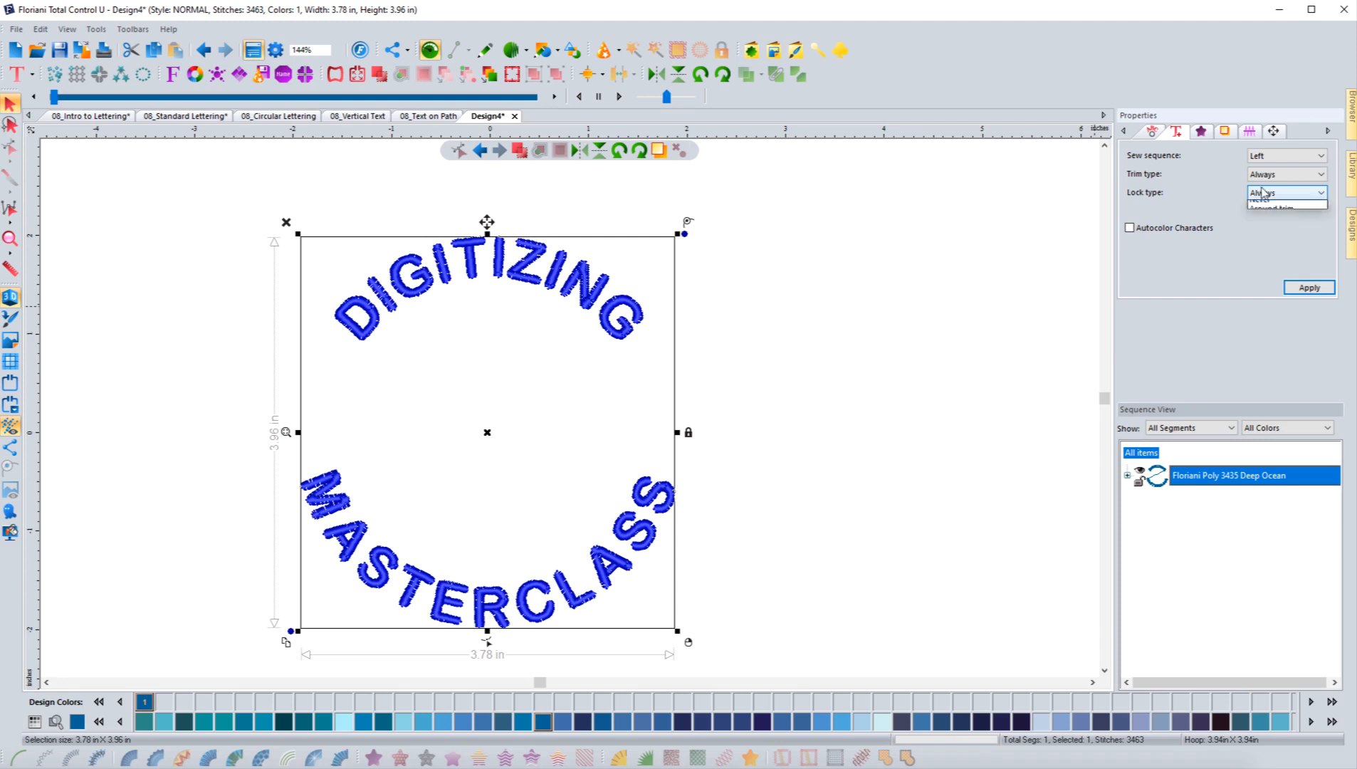
{"action": "left_click", "coordinate": [1218, 199]}
{"action": "left_click", "coordinate": [1152, 132]}
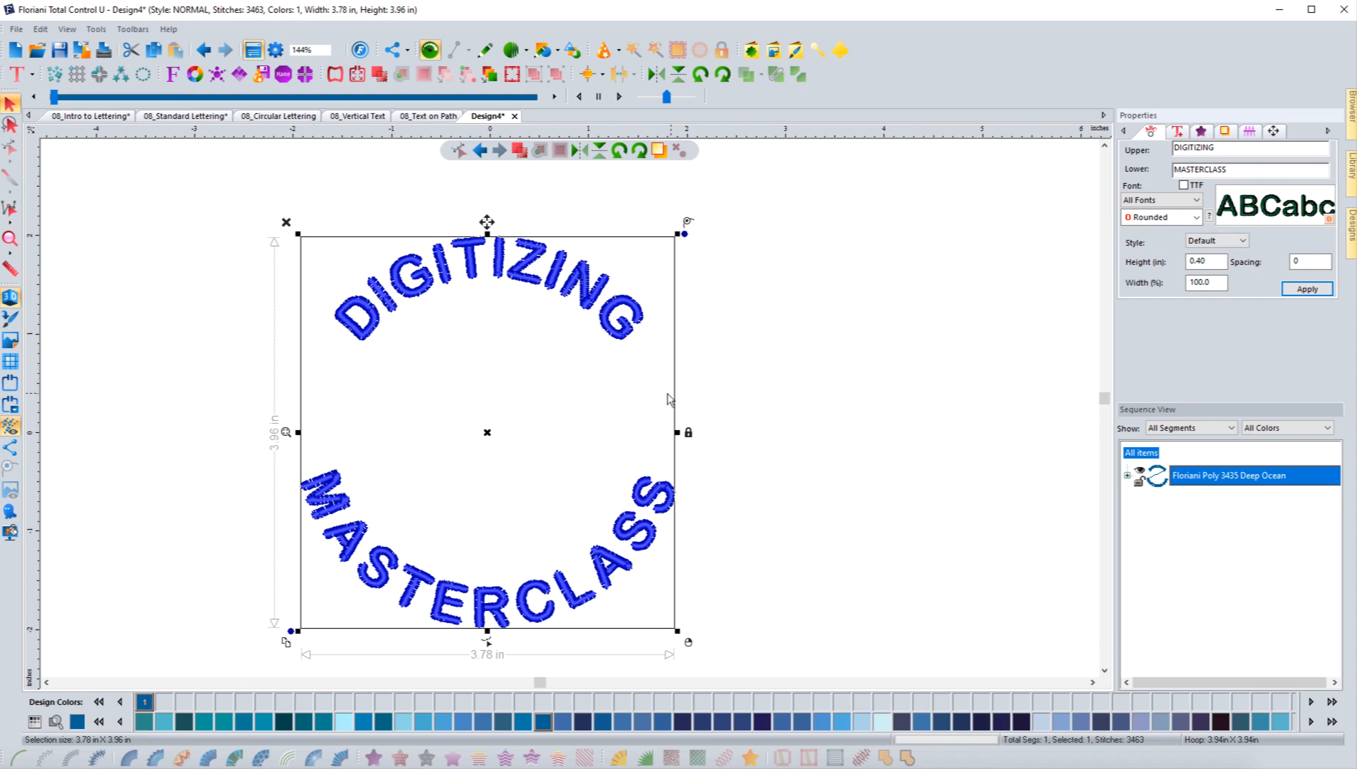
{"action": "left_click", "coordinate": [704, 411]}
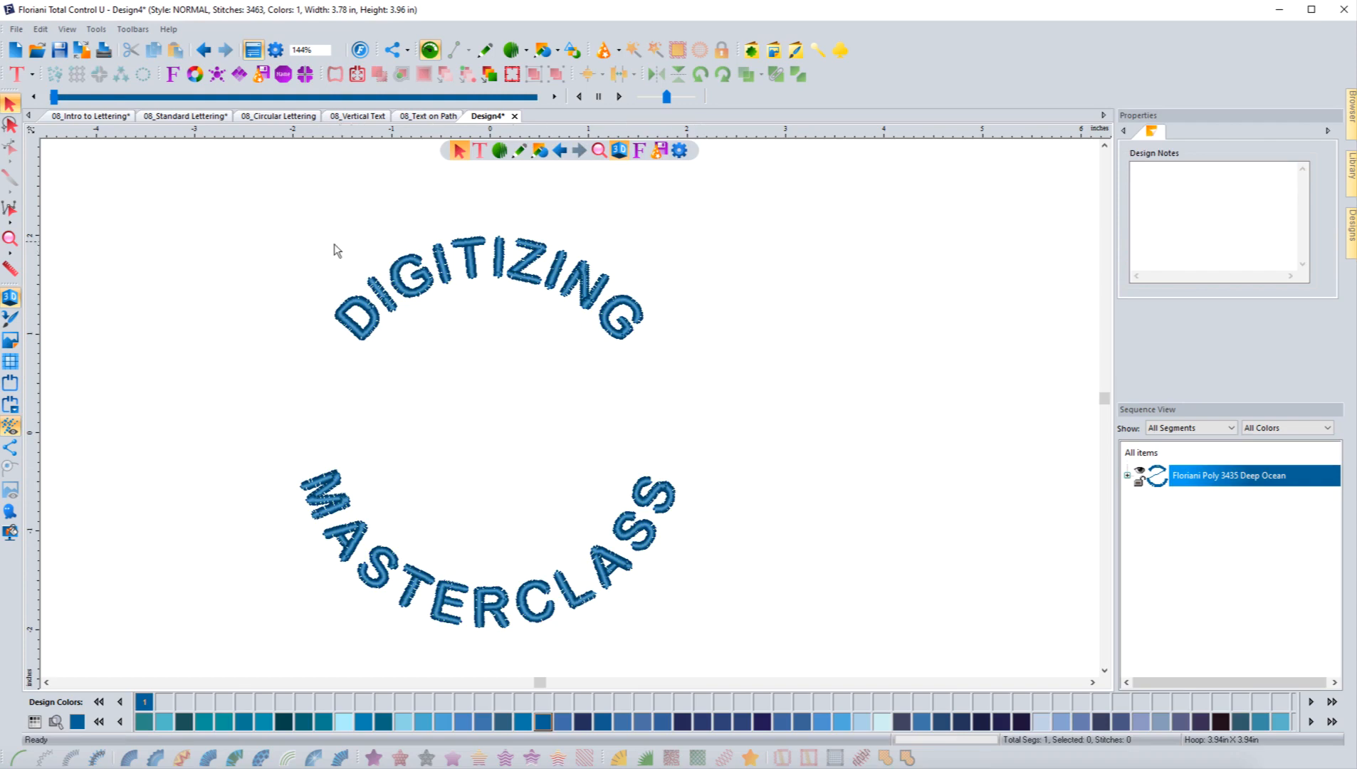
Switch to the 08_Circular Lettering design and place a circular text around the football helmet, centred on it.
{"action": "left_click", "coordinate": [284, 116]}
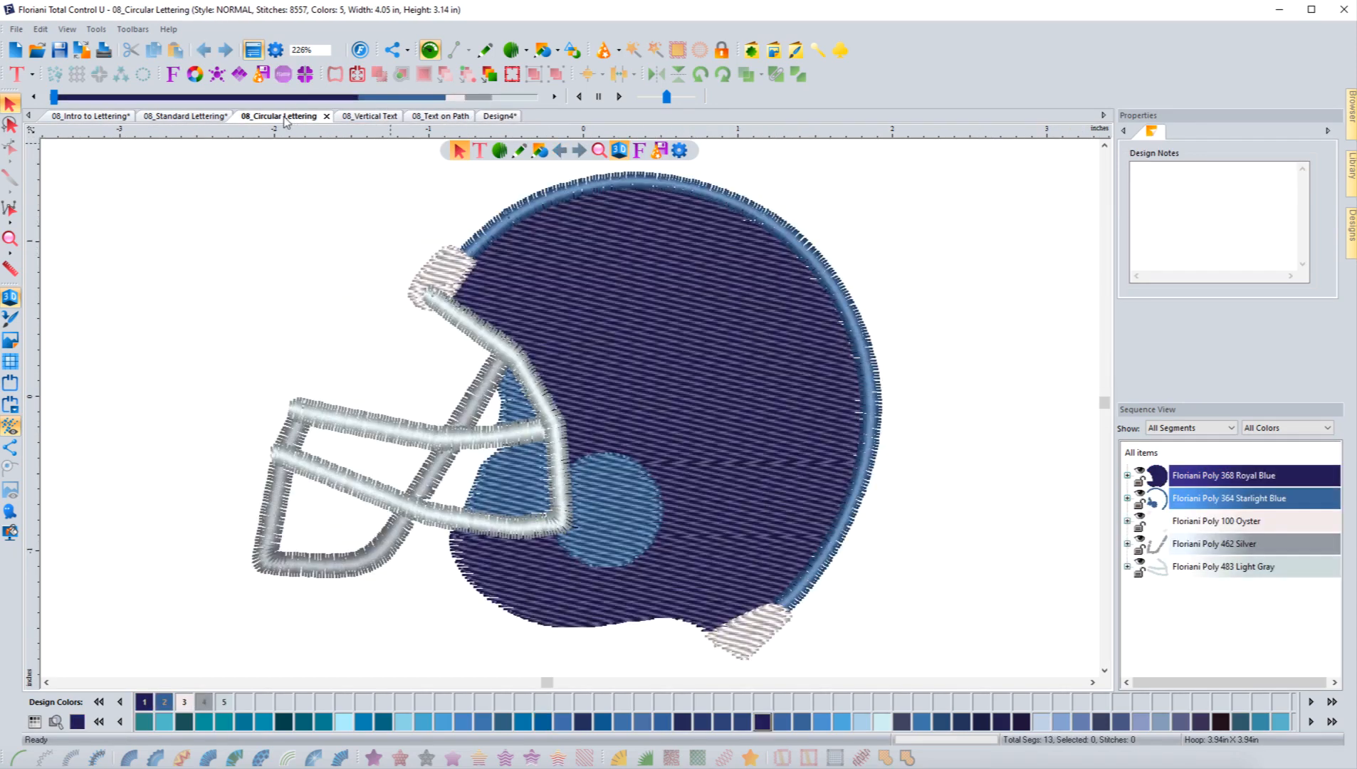
{"action": "scroll", "coordinate": [383, 331], "scroll_direction": "down", "scroll_amount": 2}
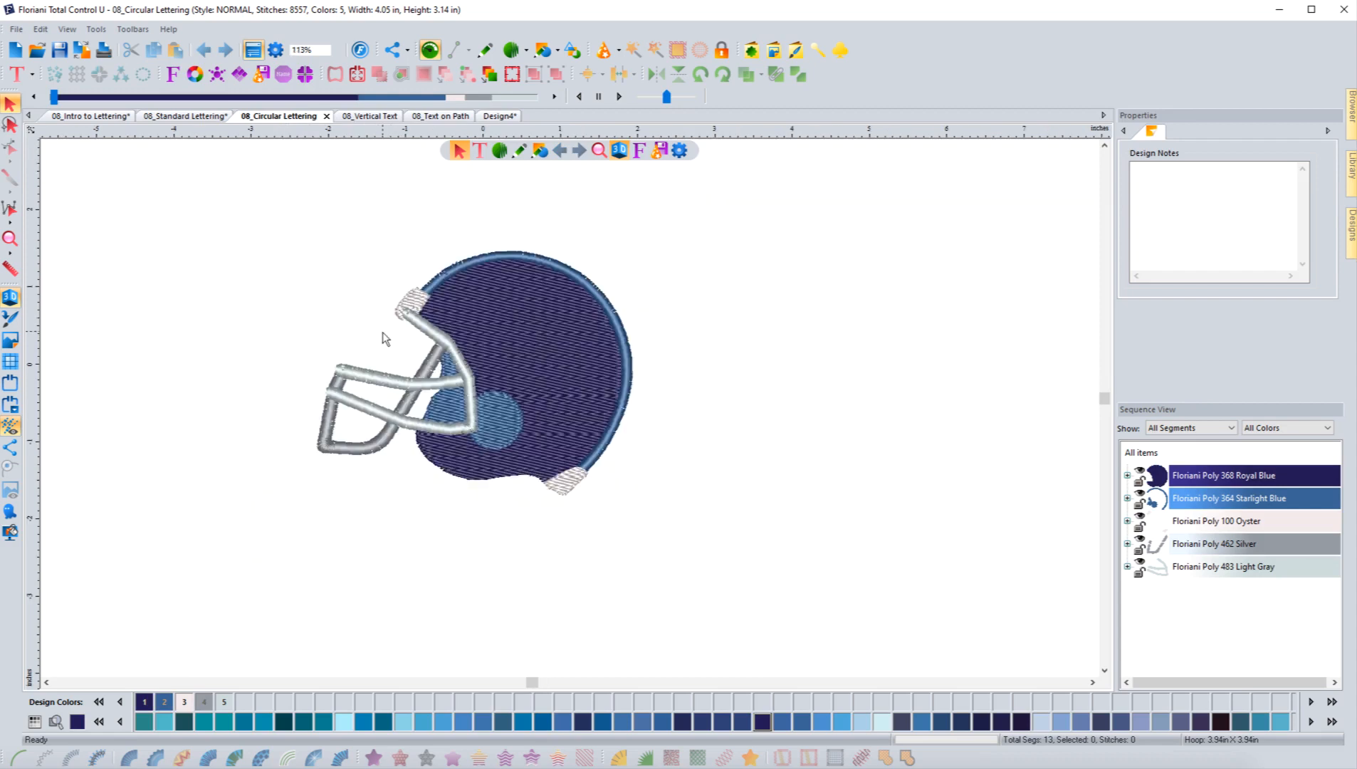
{"action": "scroll", "coordinate": [383, 331], "scroll_direction": "down", "scroll_amount": 1}
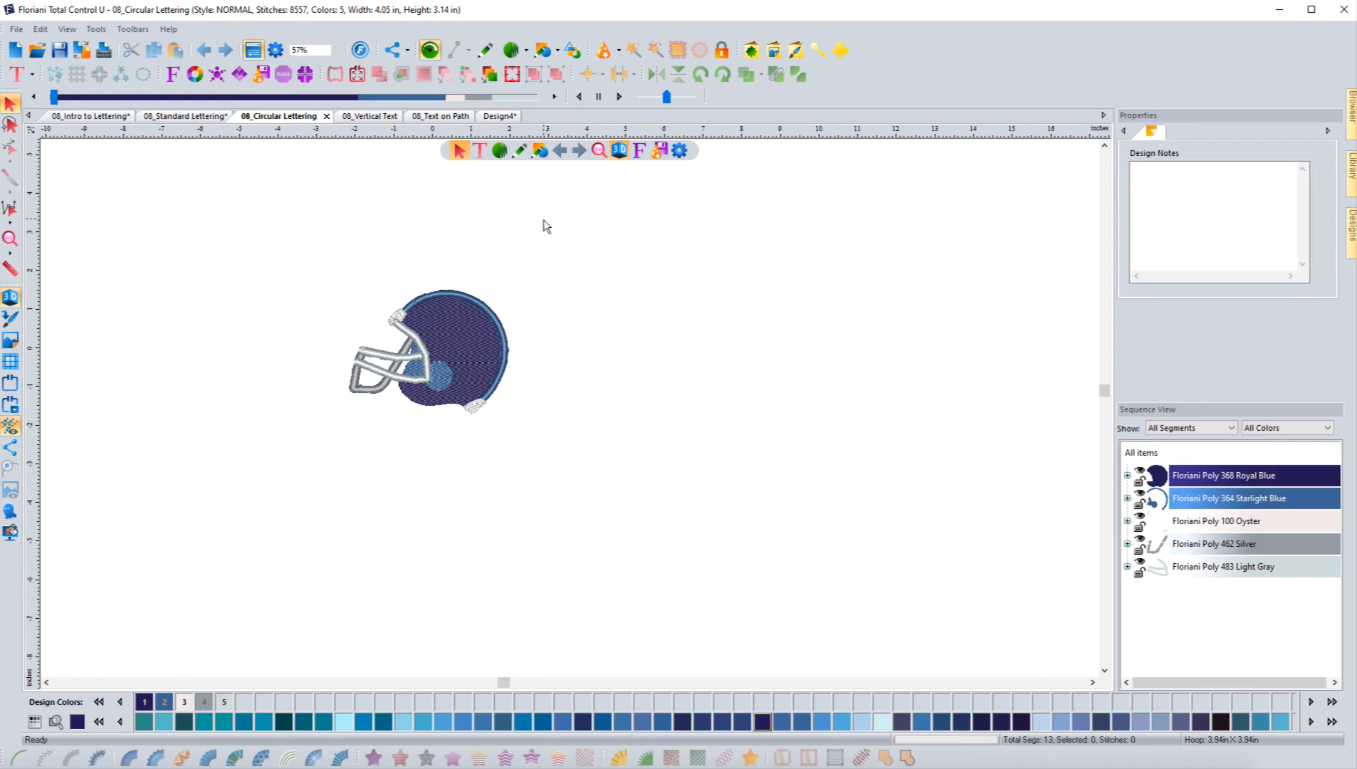
{"action": "left_click", "coordinate": [479, 151]}
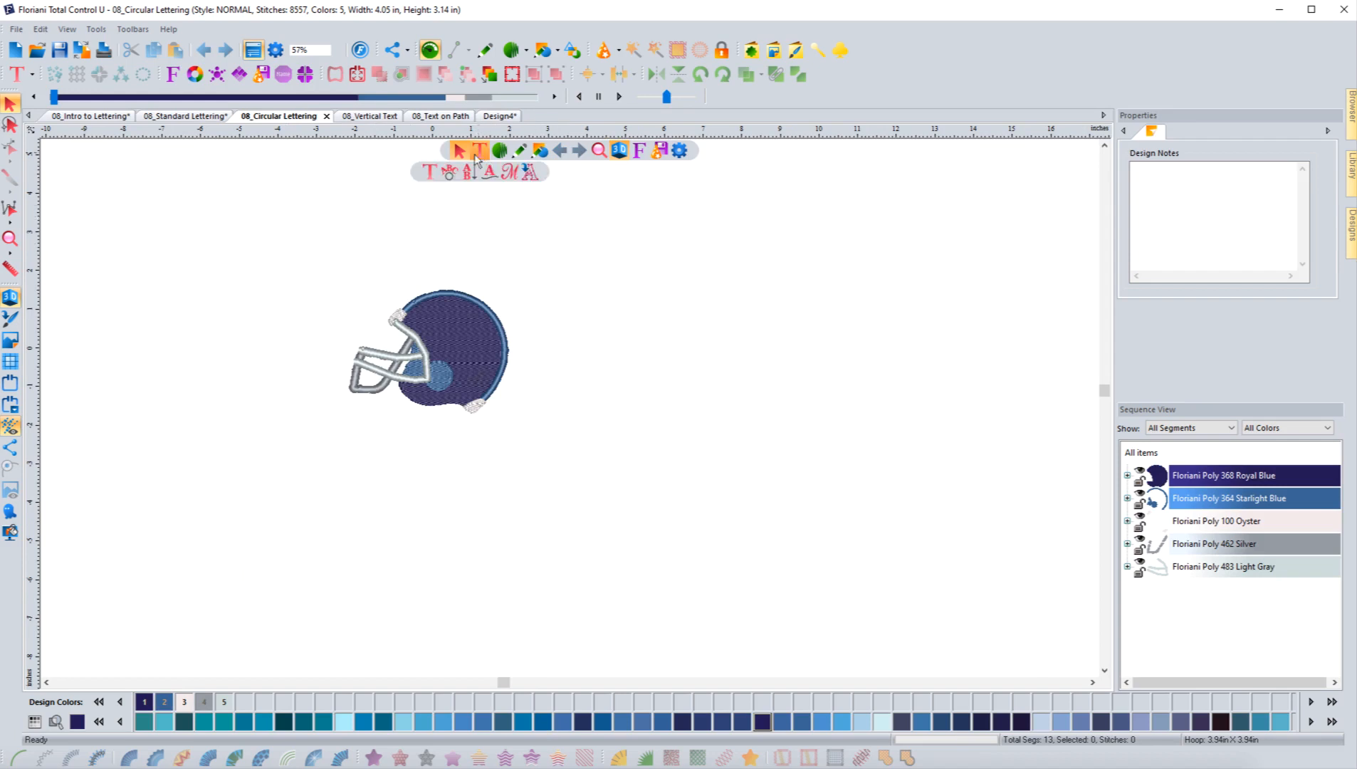
{"action": "left_click", "coordinate": [450, 175]}
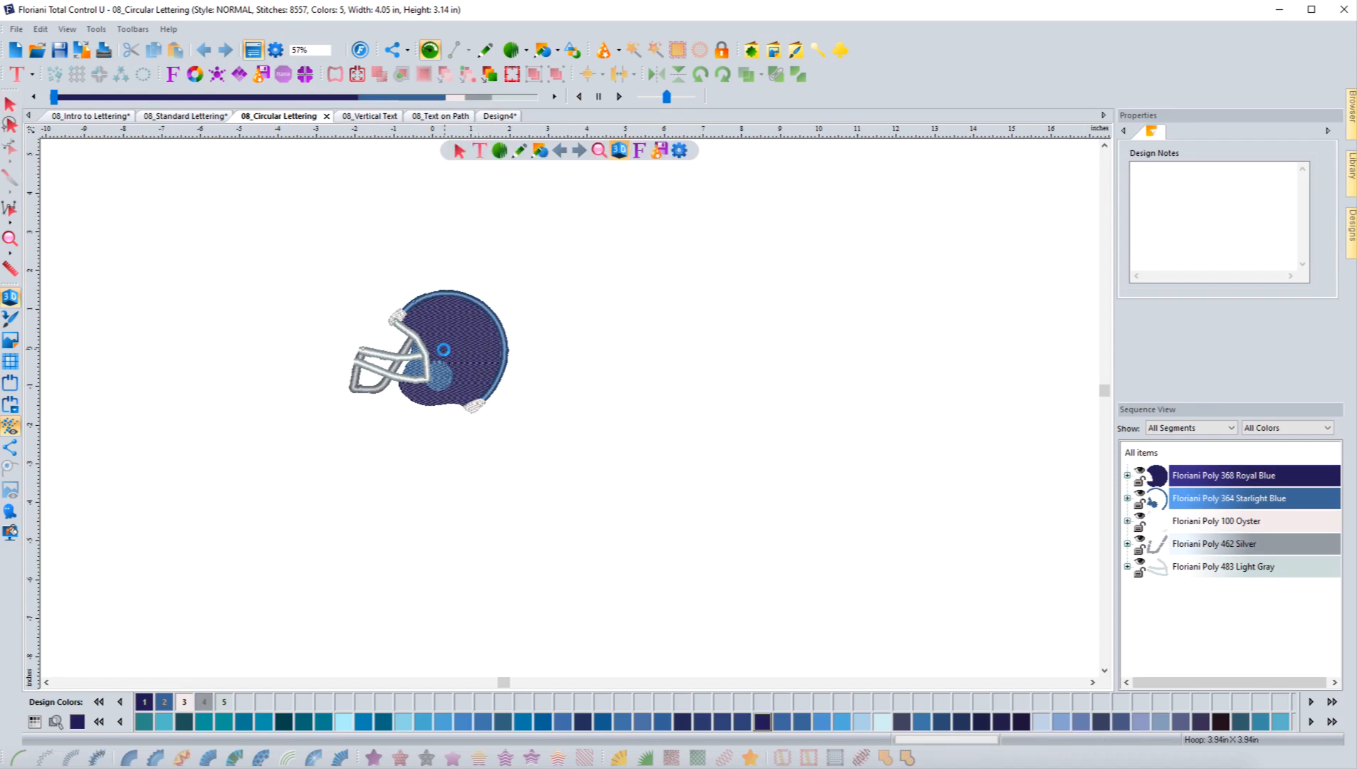
{"action": "left_click", "coordinate": [429, 352]}
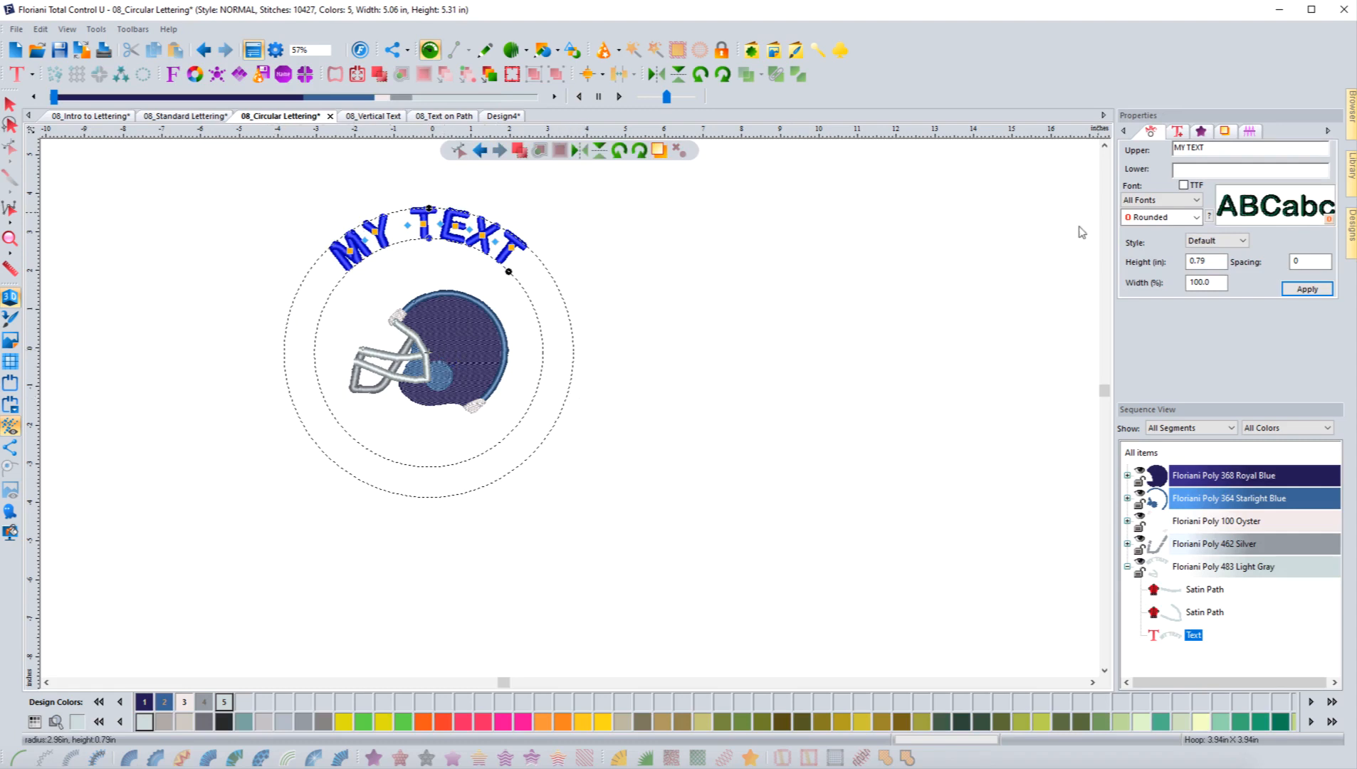
Set the circular text's upper line to BLUEJAY and lower line to FOOTBALL, and leave the text tool.
{"action": "left_click_drag", "start_coordinate": [1211, 147], "coordinate": [1170, 146]}
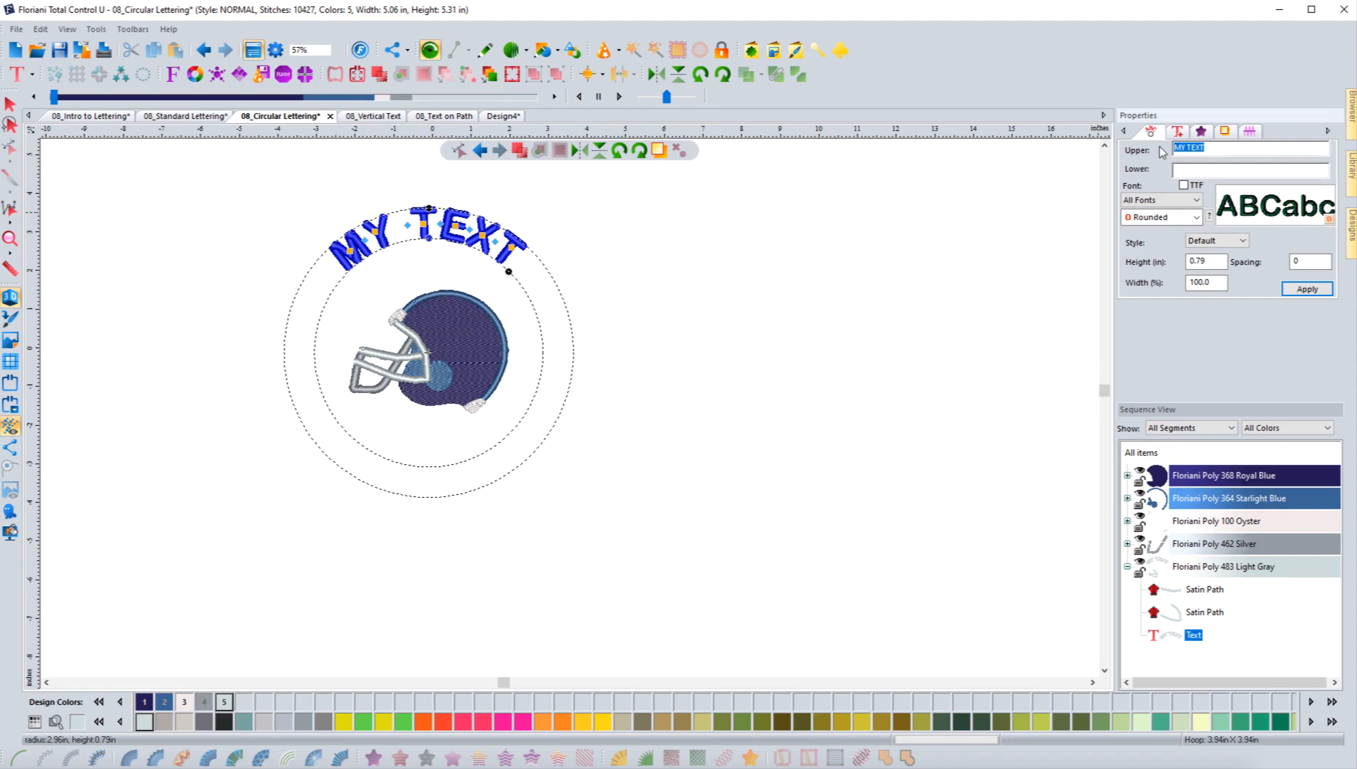
{"action": "type", "text": "BLUEJAY"}
{"action": "left_click", "coordinate": [1303, 288]}
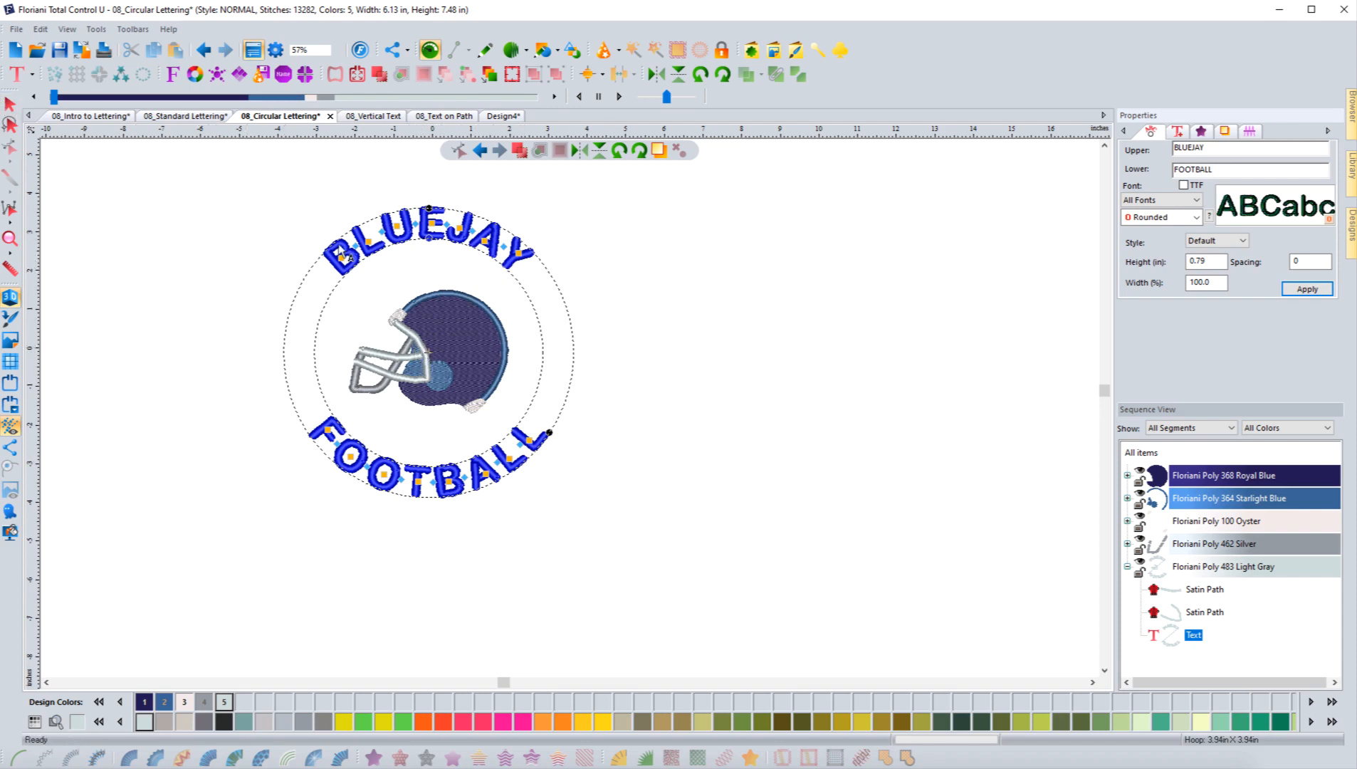
{"action": "left_click", "coordinate": [9, 105]}
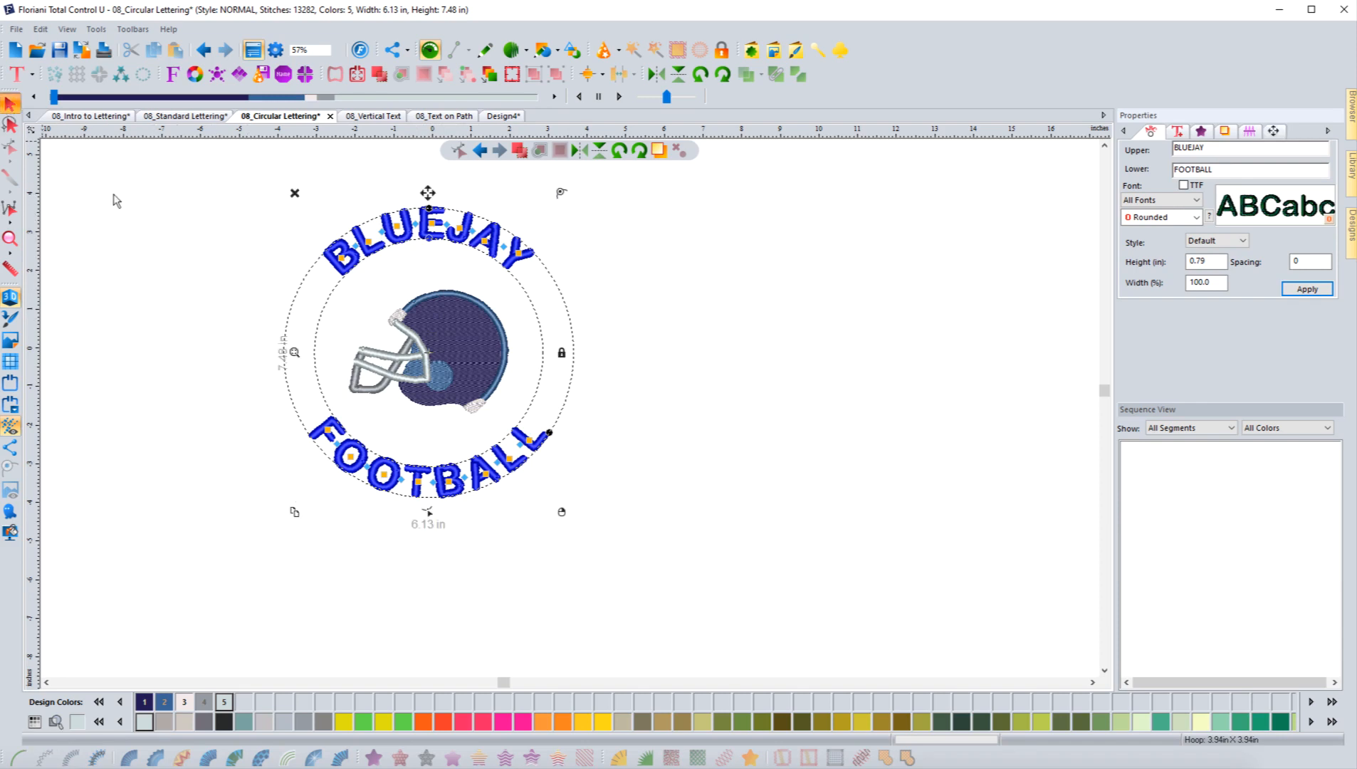
{"action": "left_click", "coordinate": [139, 369]}
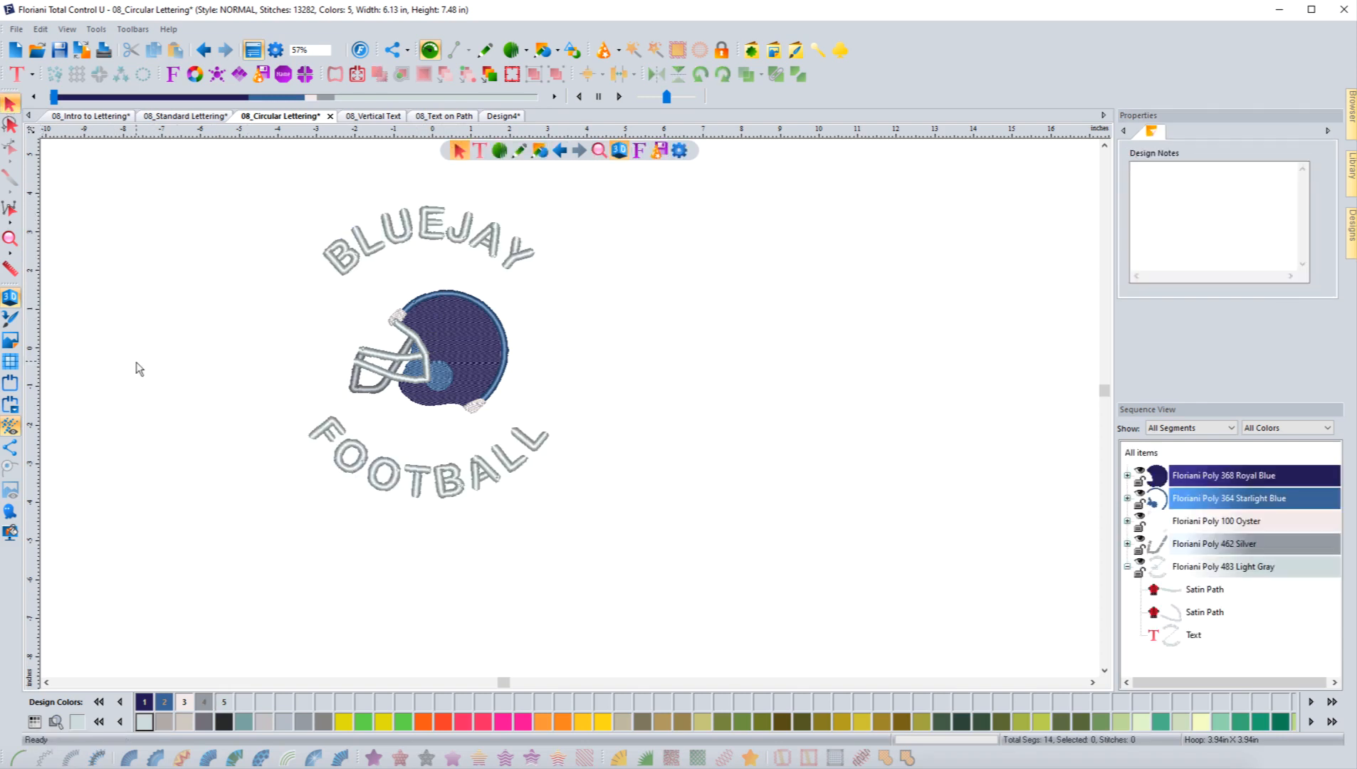
Move the circular text slightly away from the helmet's centre and deselect it.
{"action": "left_click", "coordinate": [354, 260]}
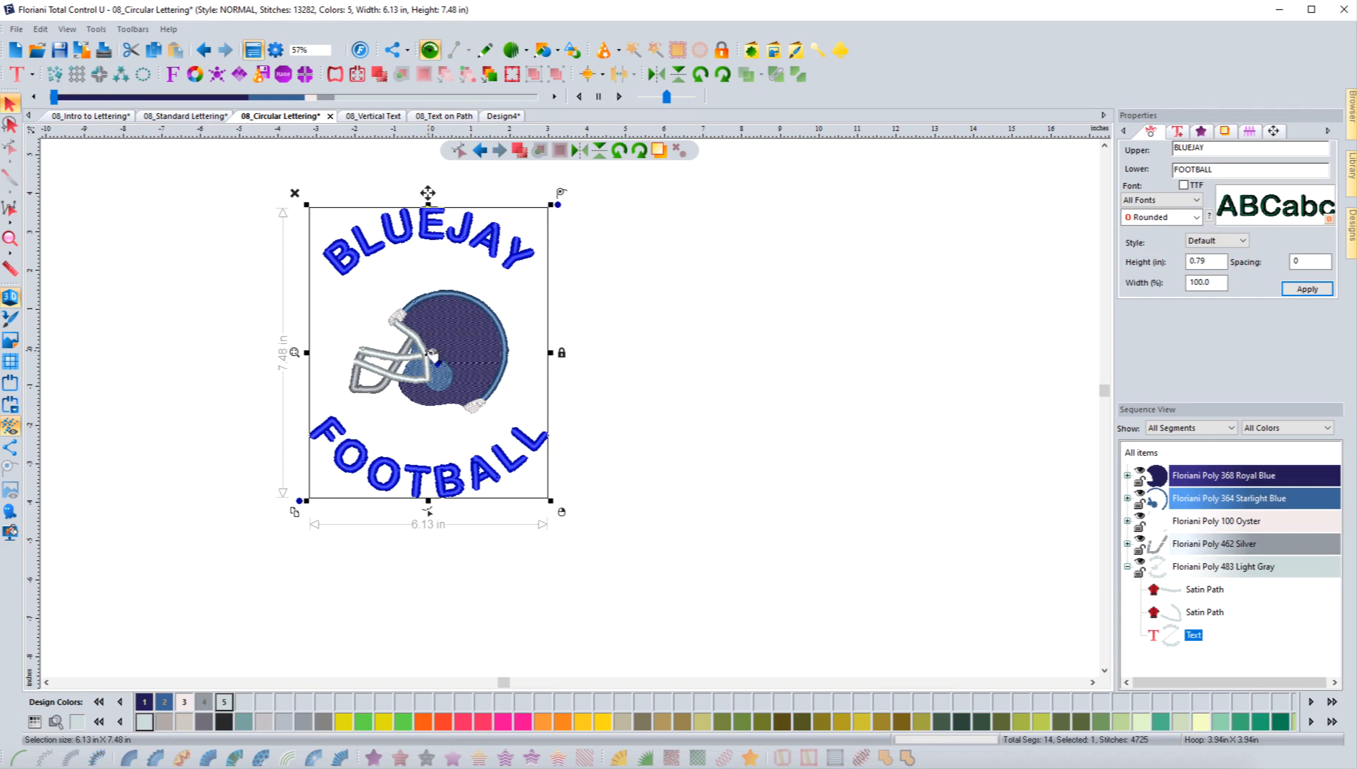
{"action": "left_click_drag", "start_coordinate": [430, 354], "coordinate": [441, 359]}
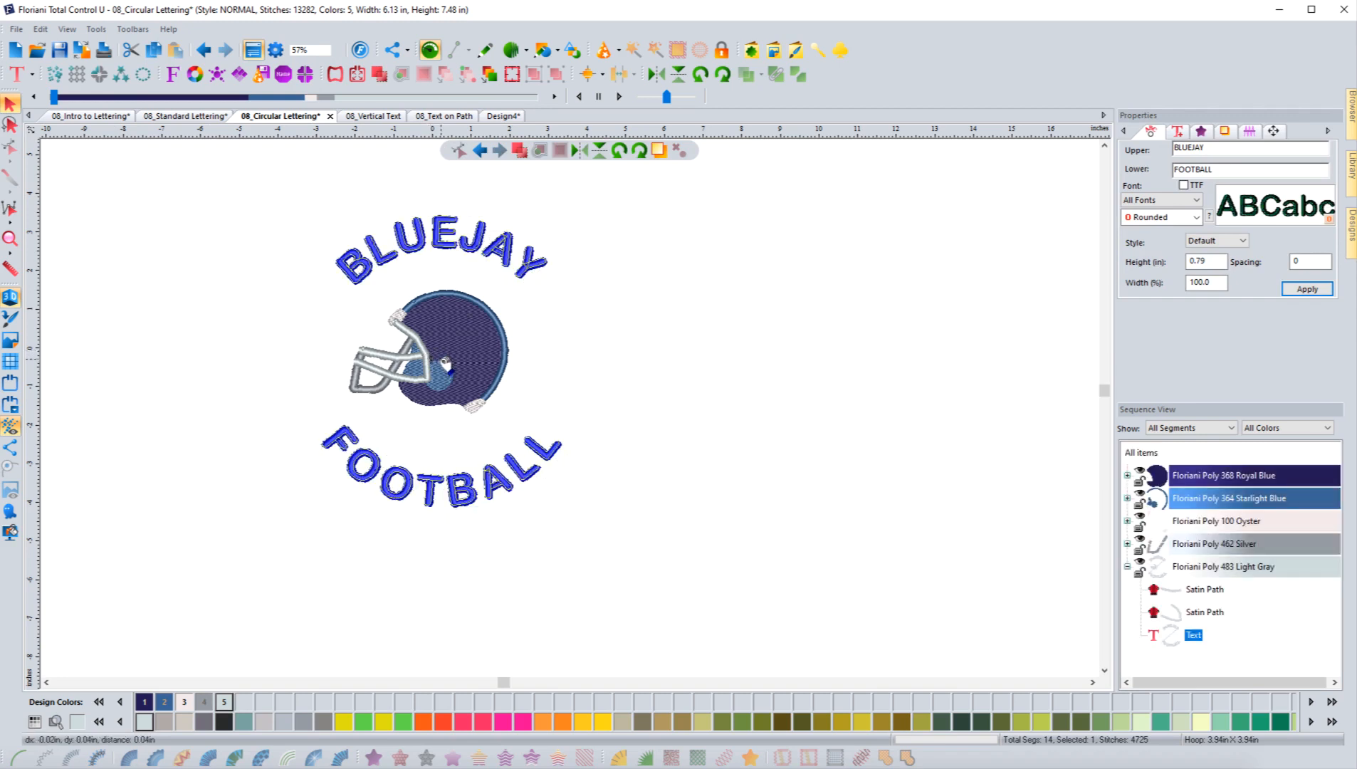
{"action": "left_click", "coordinate": [306, 342]}
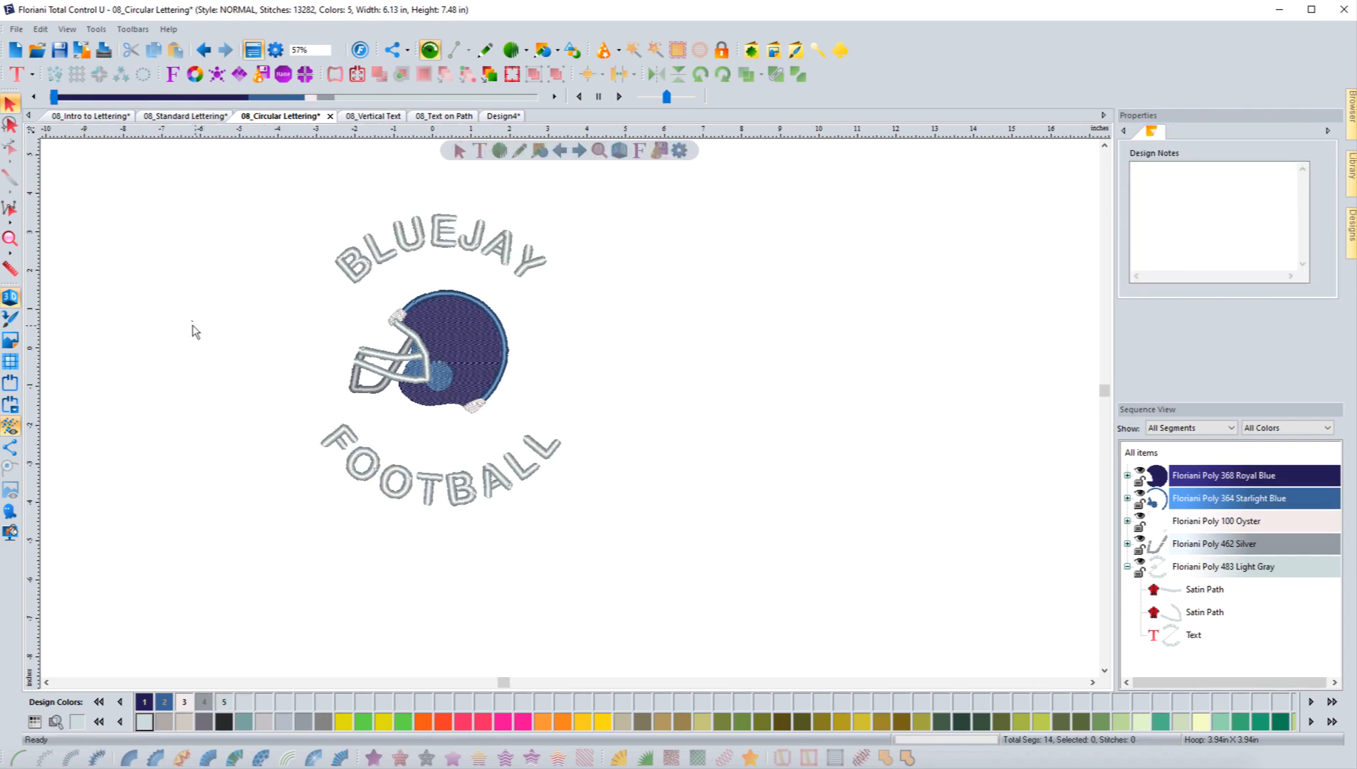
Select the whole helmet and place a vertical and a horizontal guide line through its centre.
{"action": "left_click", "coordinate": [473, 418]}
{"action": "left_click", "coordinate": [538, 400]}
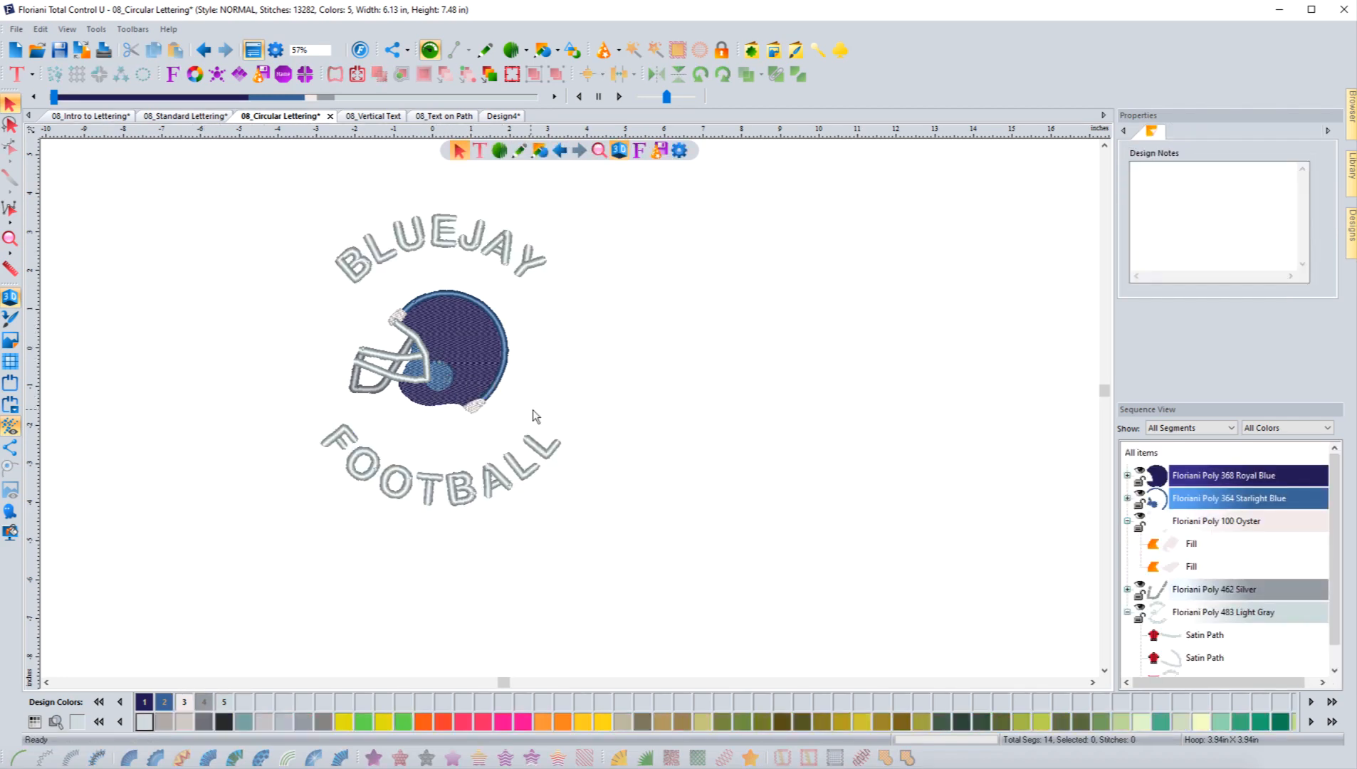
{"action": "left_click_drag", "start_coordinate": [521, 425], "coordinate": [304, 273]}
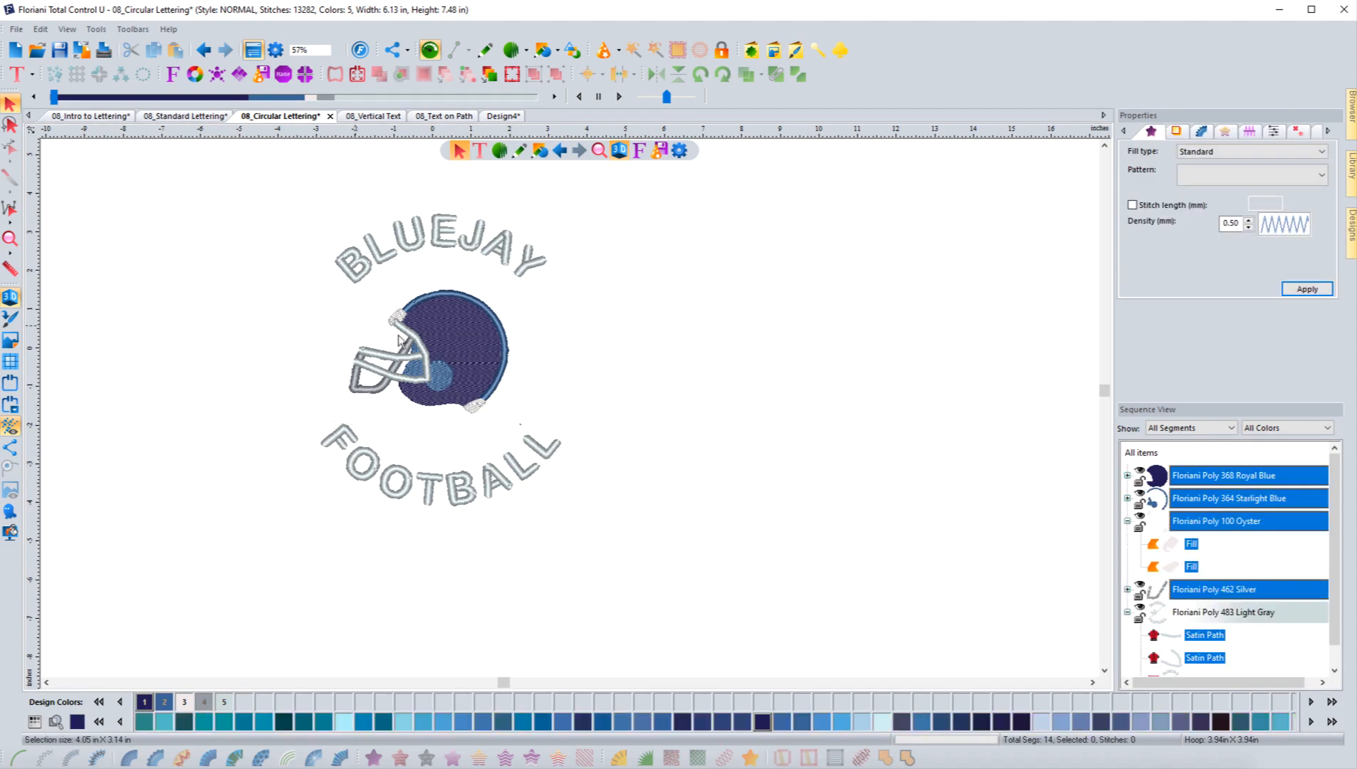
{"action": "left_click_drag", "start_coordinate": [30, 349], "coordinate": [429, 249]}
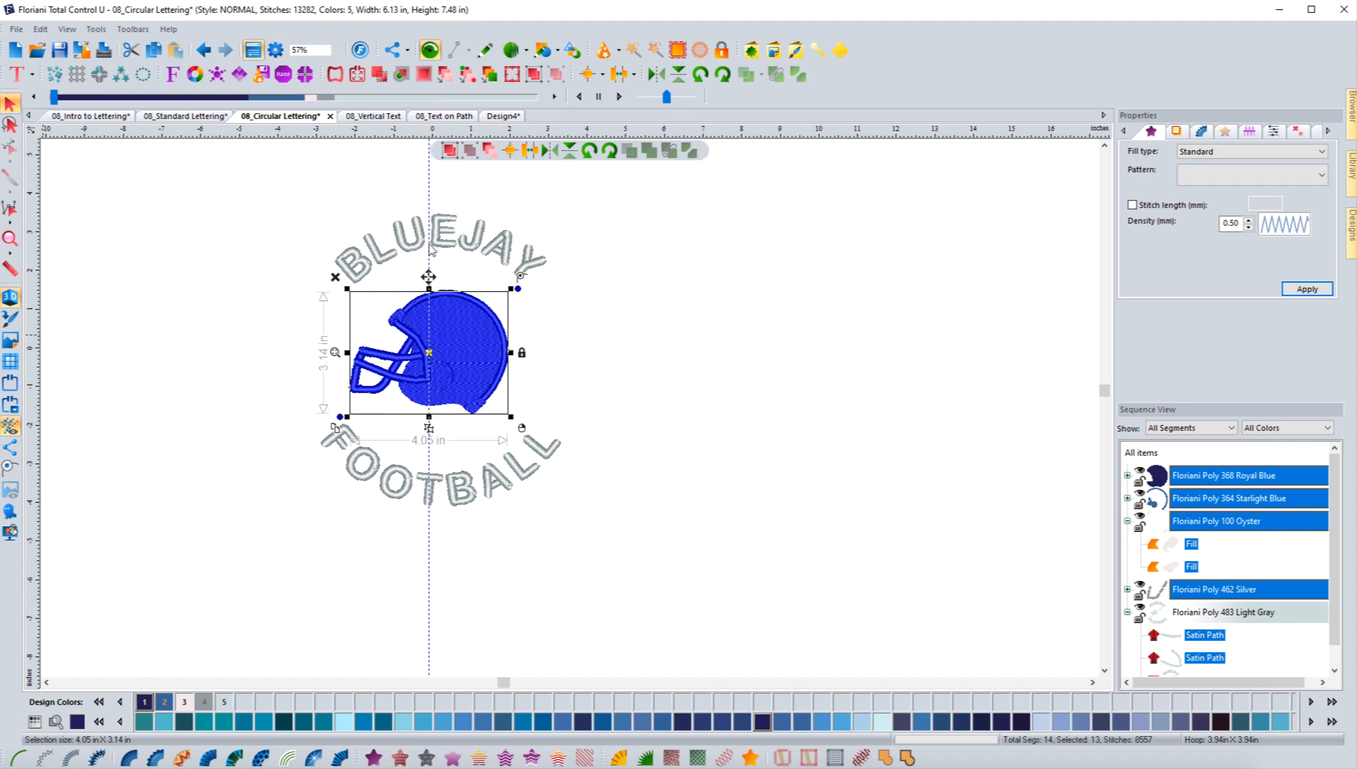
{"action": "left_click_drag", "start_coordinate": [228, 140], "coordinate": [288, 359]}
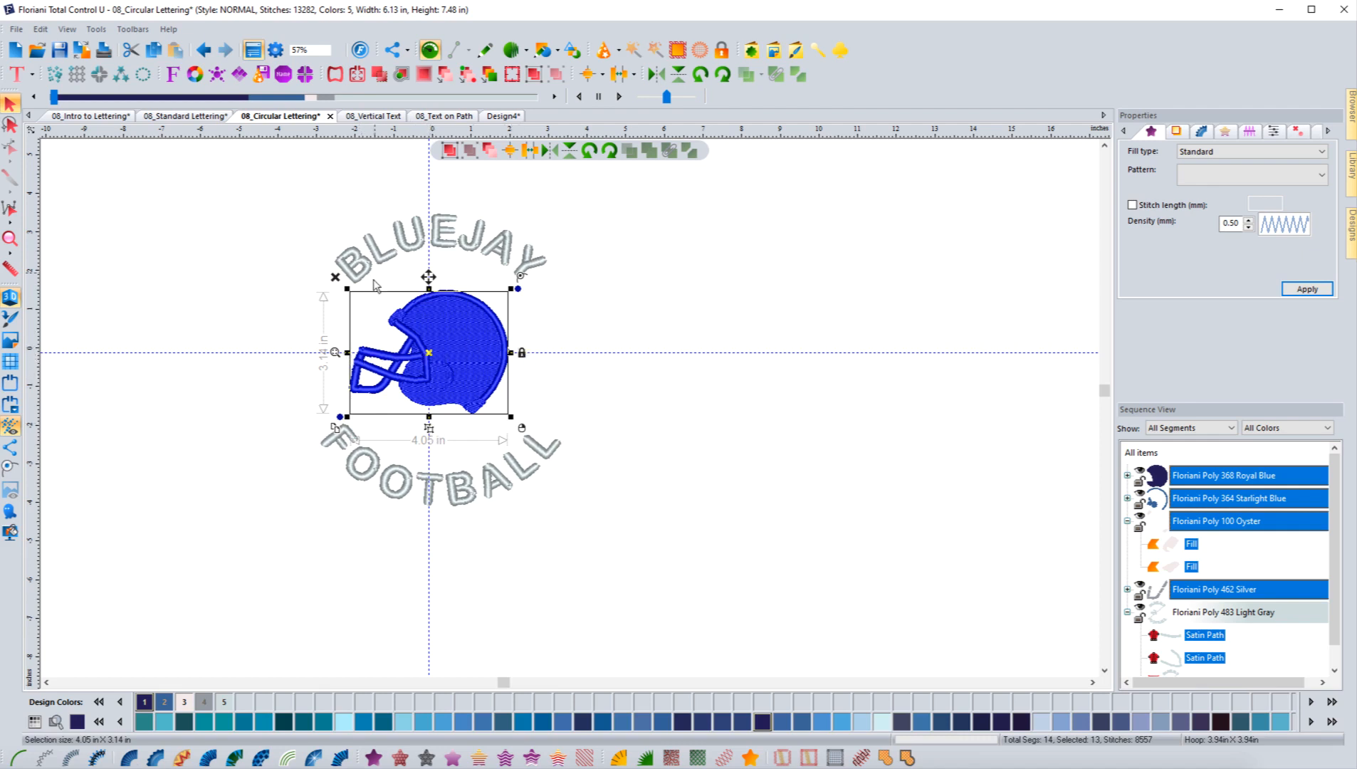
{"action": "left_click", "coordinate": [337, 493]}
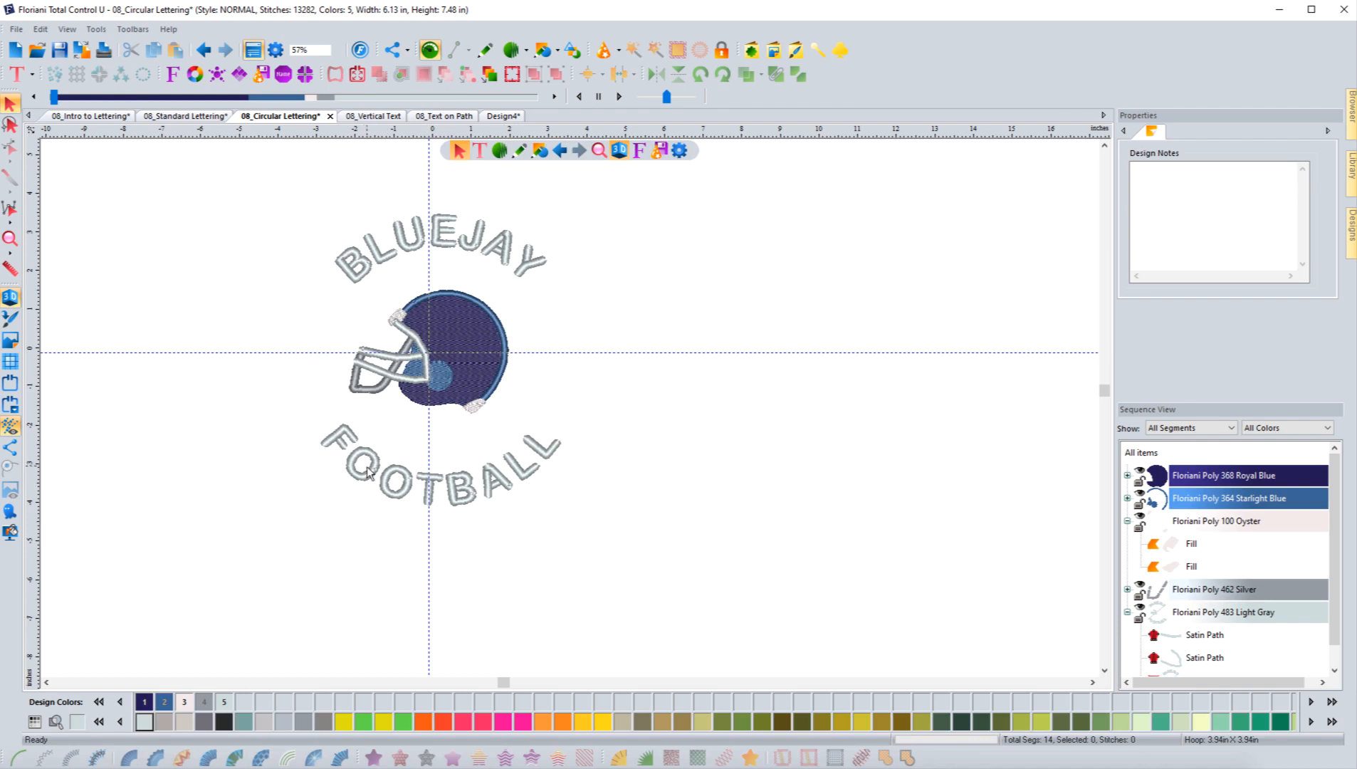
Move the circular text so its centre sits on the guide intersection, nudging it slightly right to align it.
{"action": "left_click", "coordinate": [369, 484]}
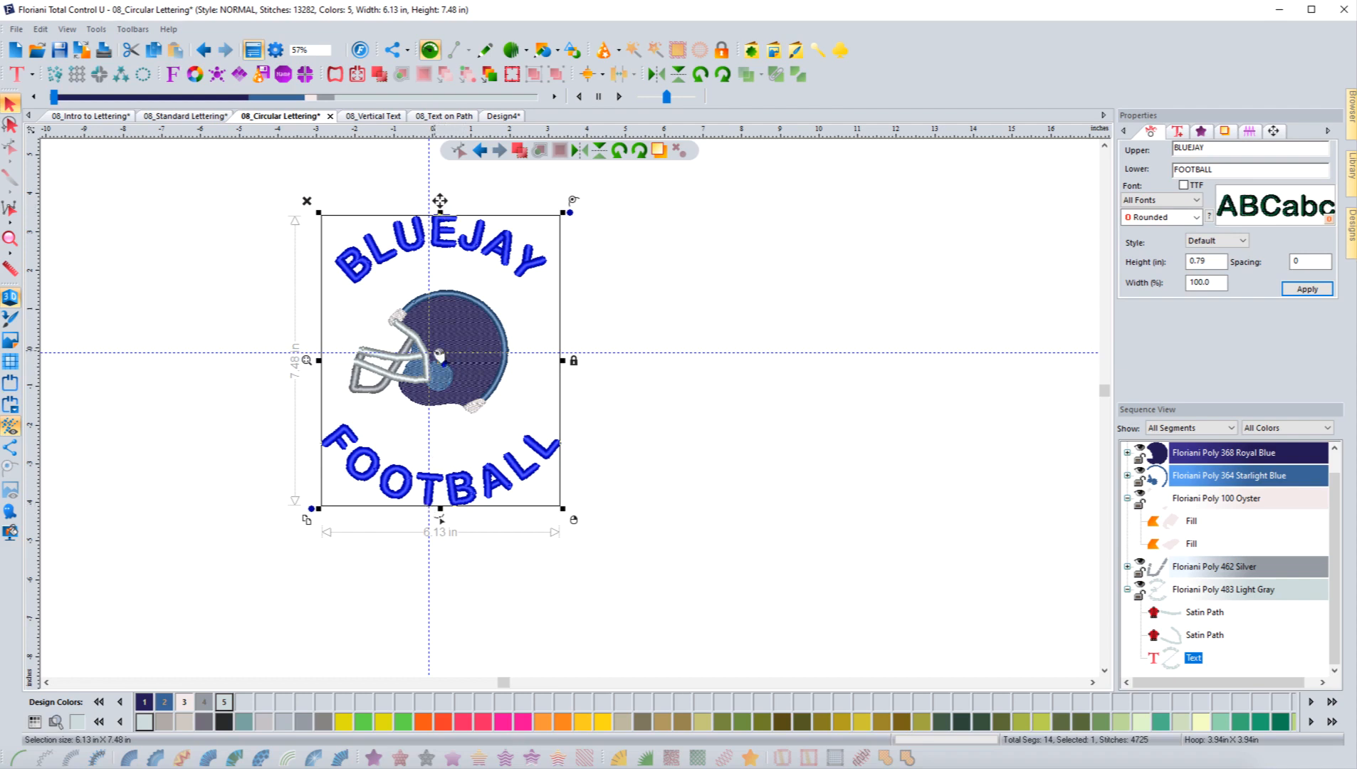
{"action": "left_click", "coordinate": [442, 363]}
{"action": "left_click_drag", "start_coordinate": [441, 360], "coordinate": [428, 352]}
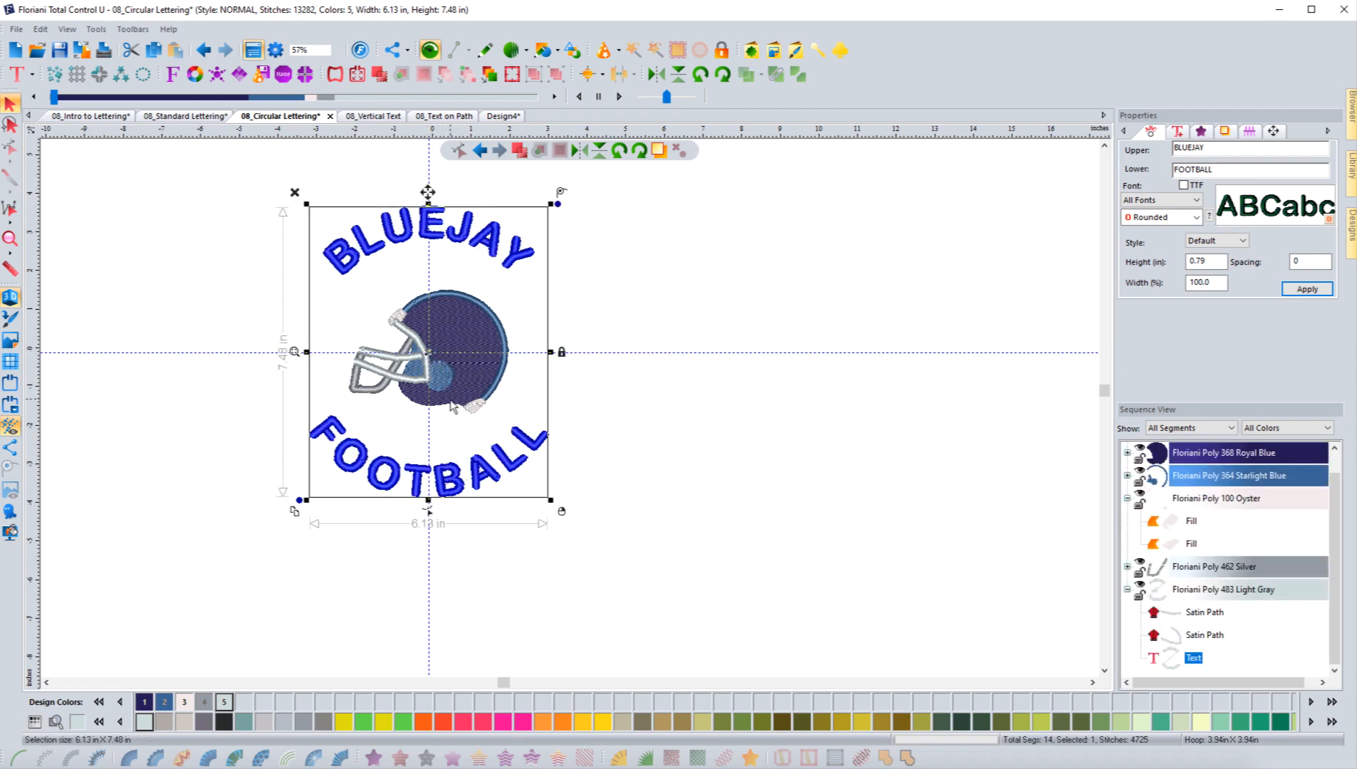
{"action": "left_click_drag", "start_coordinate": [428, 201], "coordinate": [427, 201]}
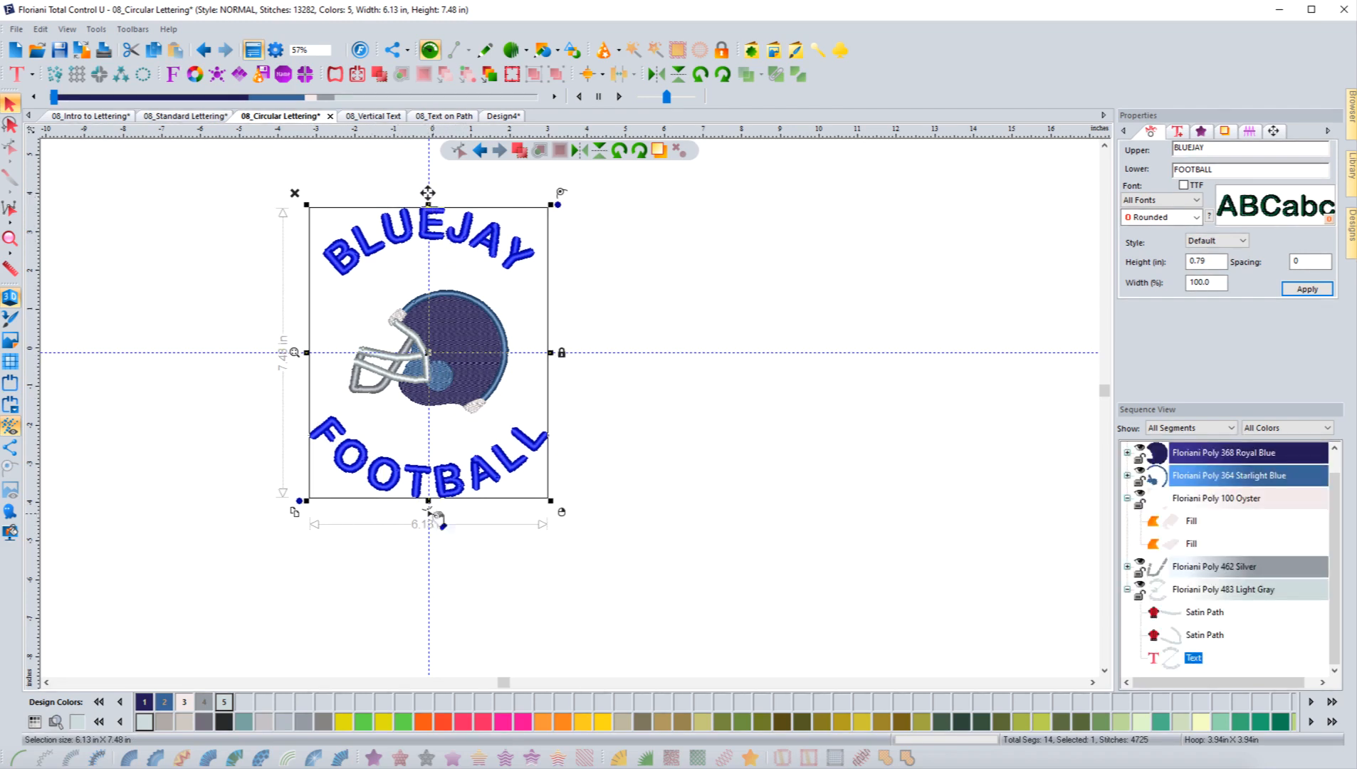
{"action": "key", "text": "Right"}
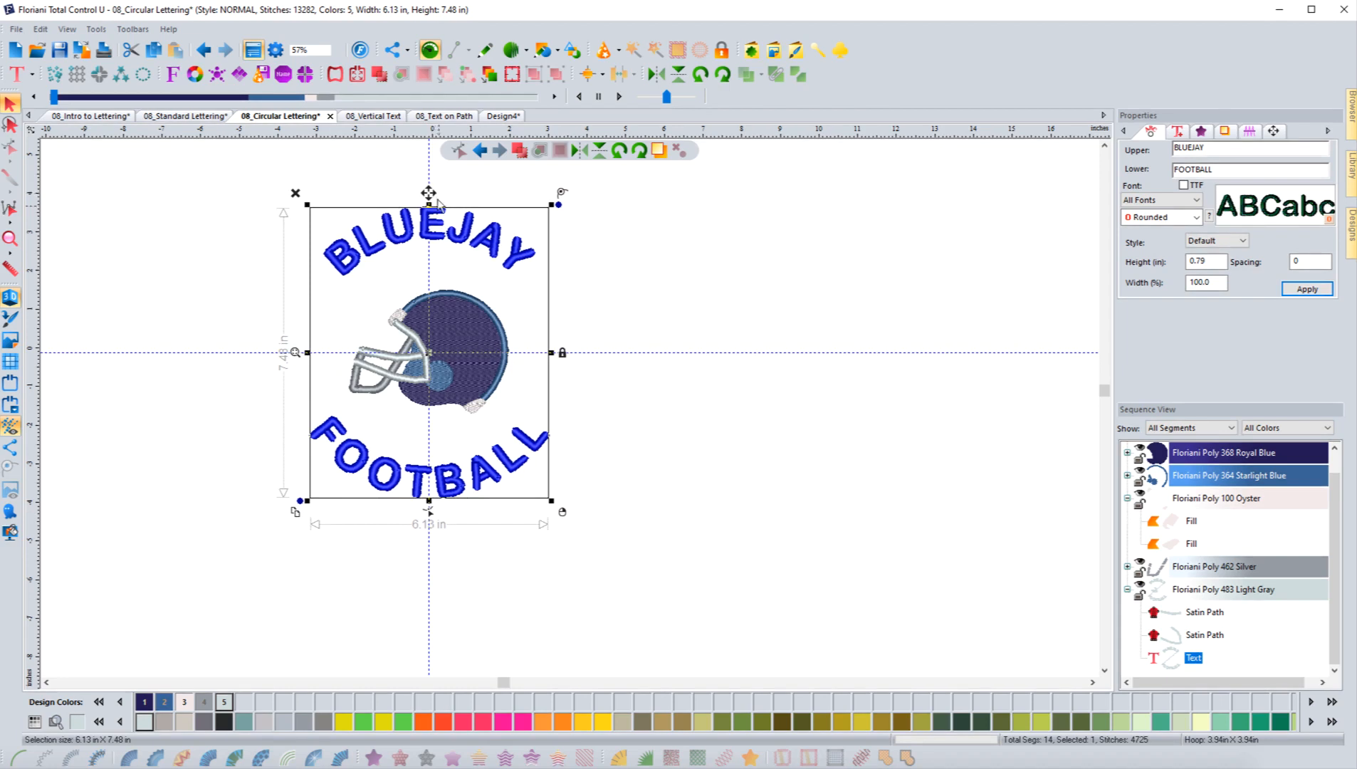
{"action": "left_click", "coordinate": [274, 484]}
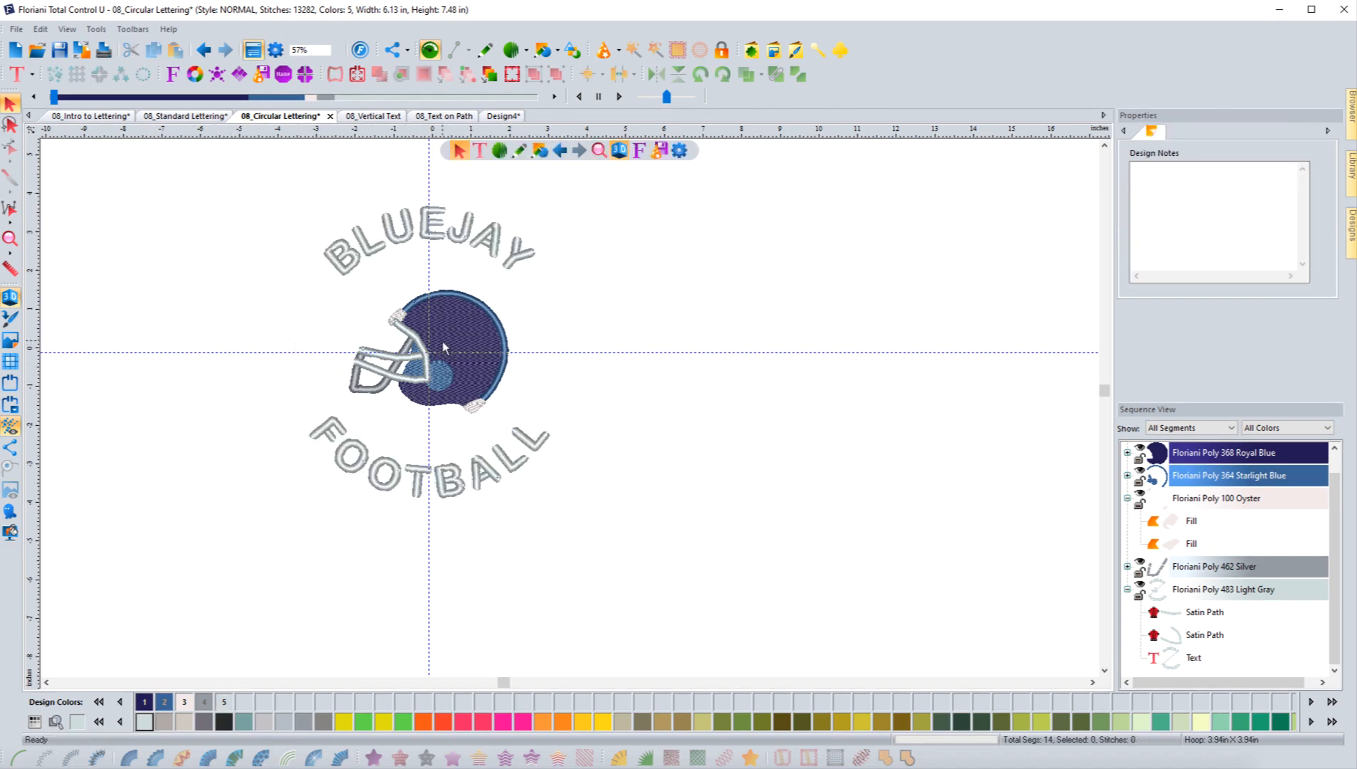
Select the circular text, open it for editing and enlarge its letter height to about 1.10 in.
{"action": "left_click", "coordinate": [487, 252]}
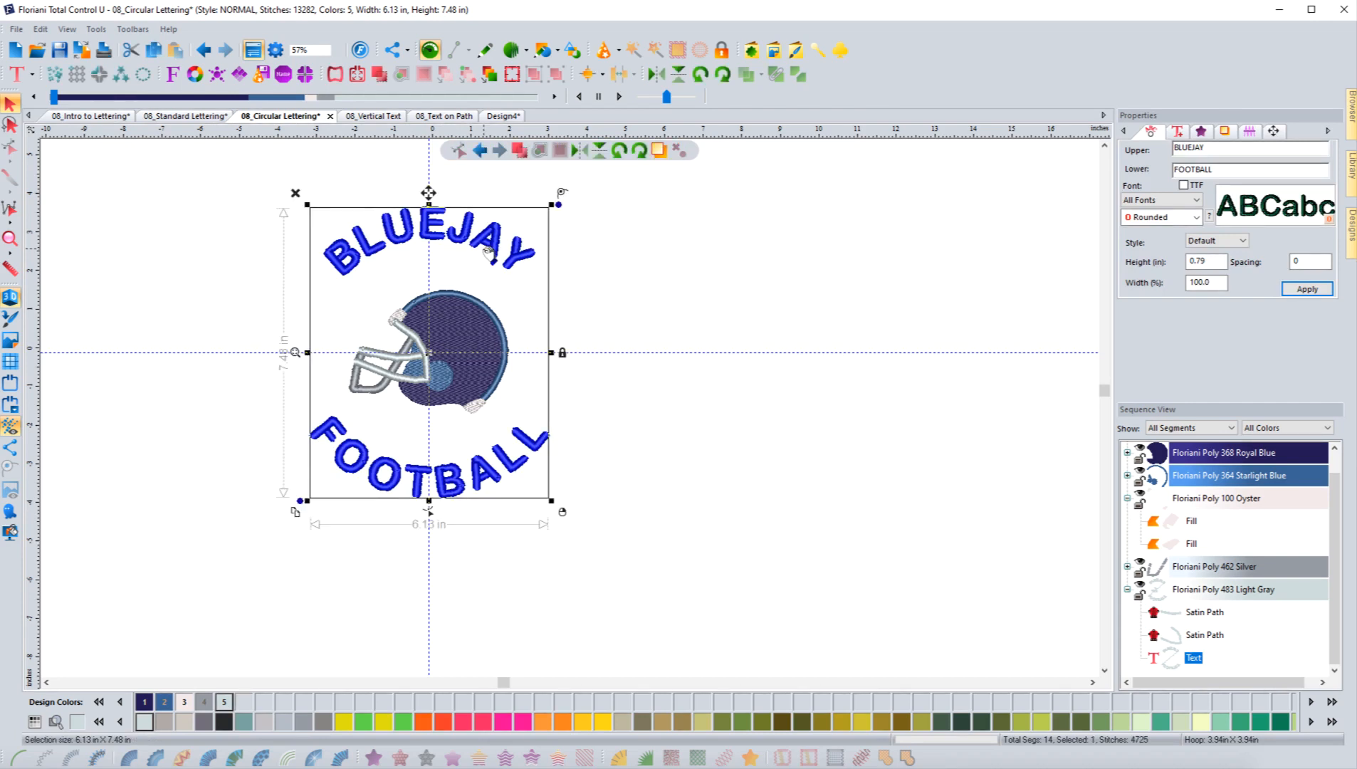
{"action": "left_click", "coordinate": [616, 272]}
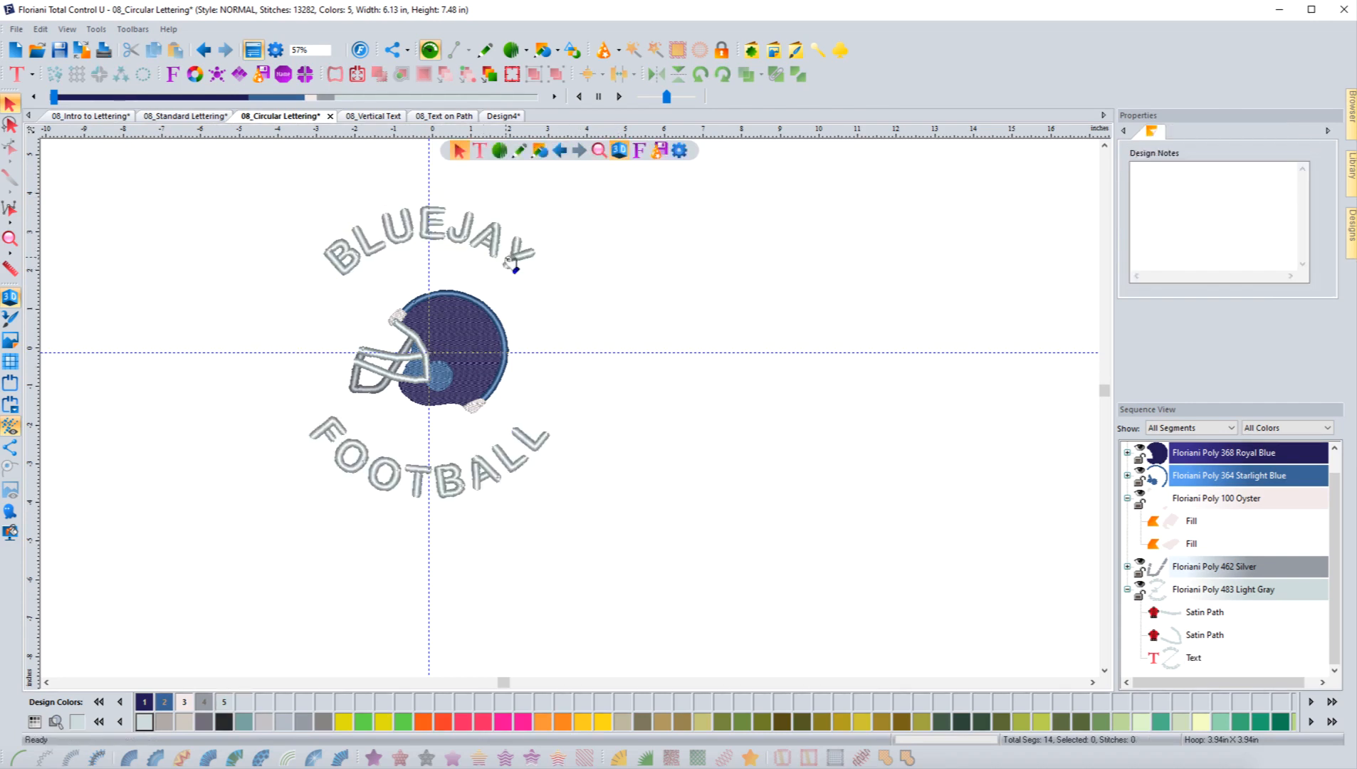
{"action": "left_click", "coordinate": [512, 262]}
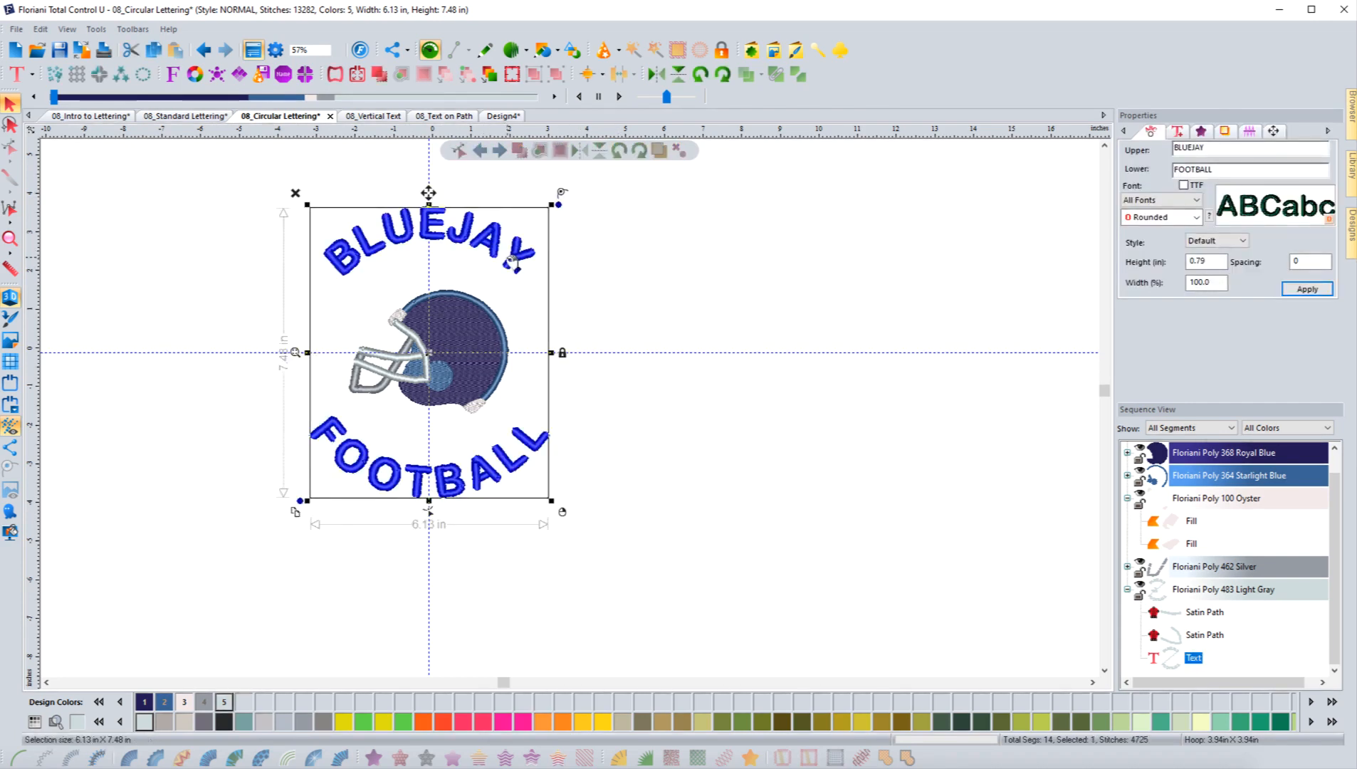
{"action": "right_click", "coordinate": [367, 244]}
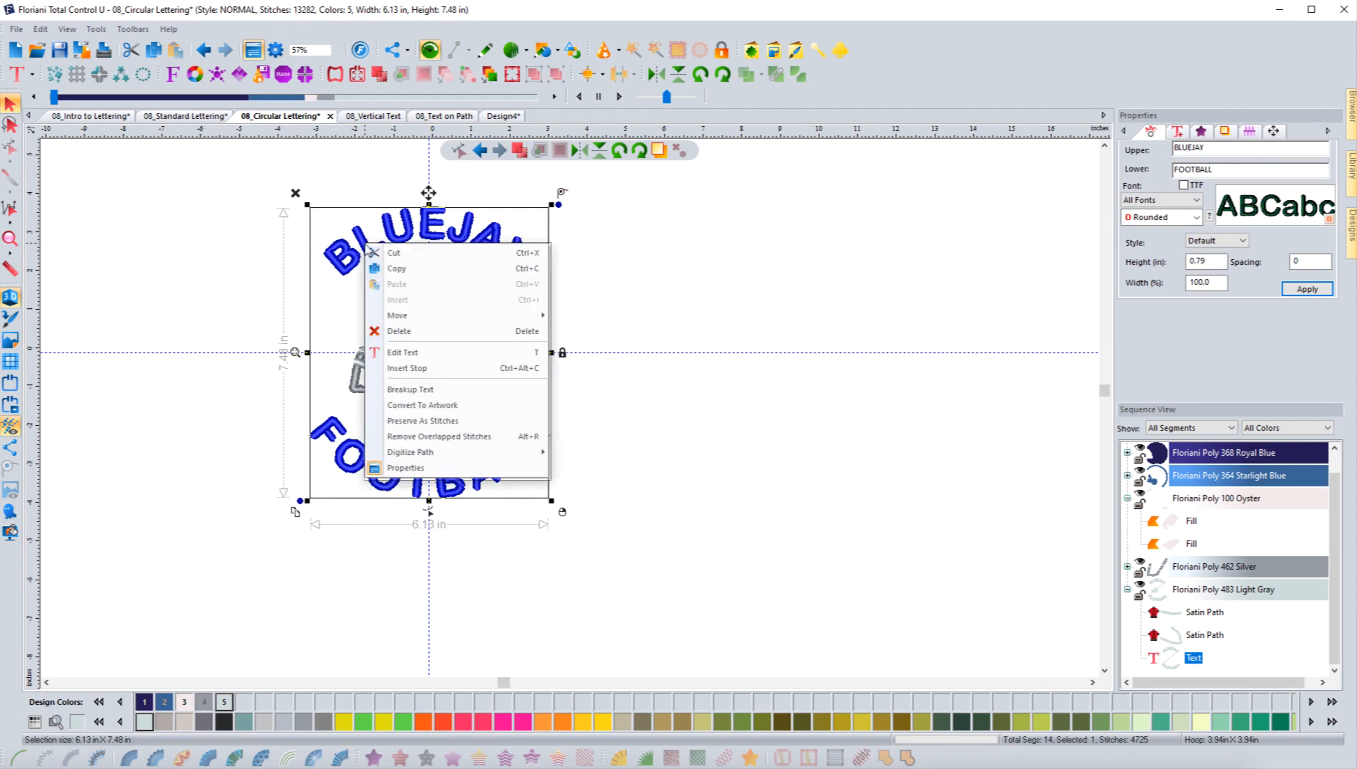
{"action": "left_click", "coordinate": [403, 353]}
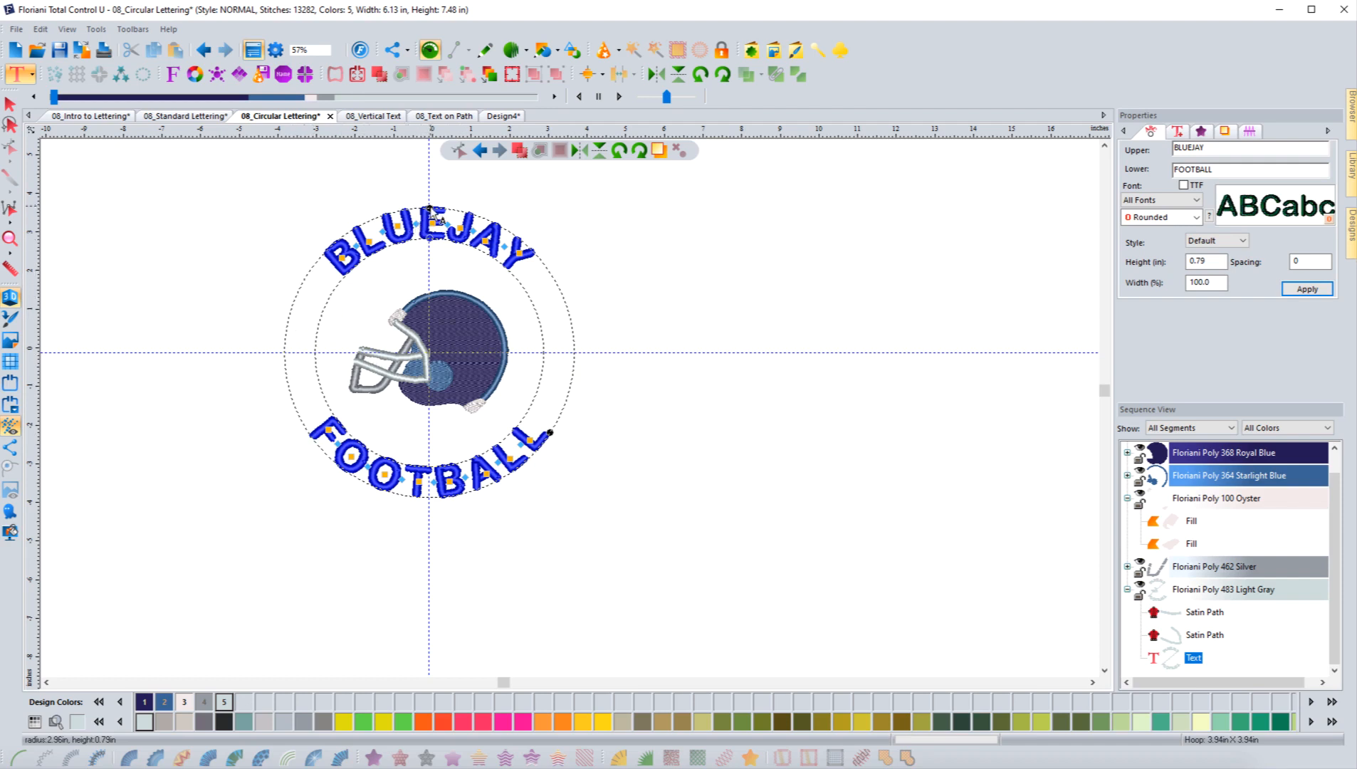
{"action": "left_click_drag", "start_coordinate": [428, 206], "coordinate": [424, 195]}
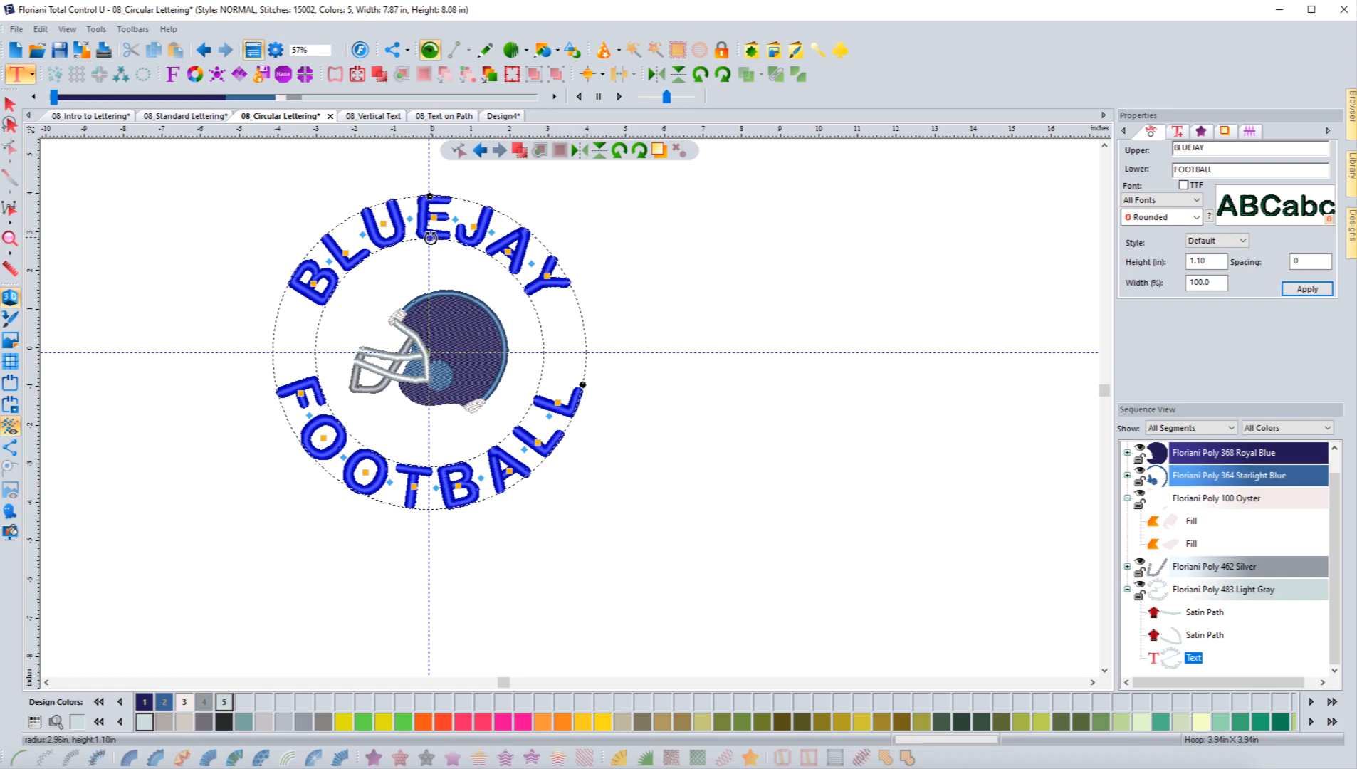
Reduce the circular text's radius to about 2.66 in and narrow its letters to about 96.2% width.
{"action": "left_click_drag", "start_coordinate": [430, 238], "coordinate": [426, 209]}
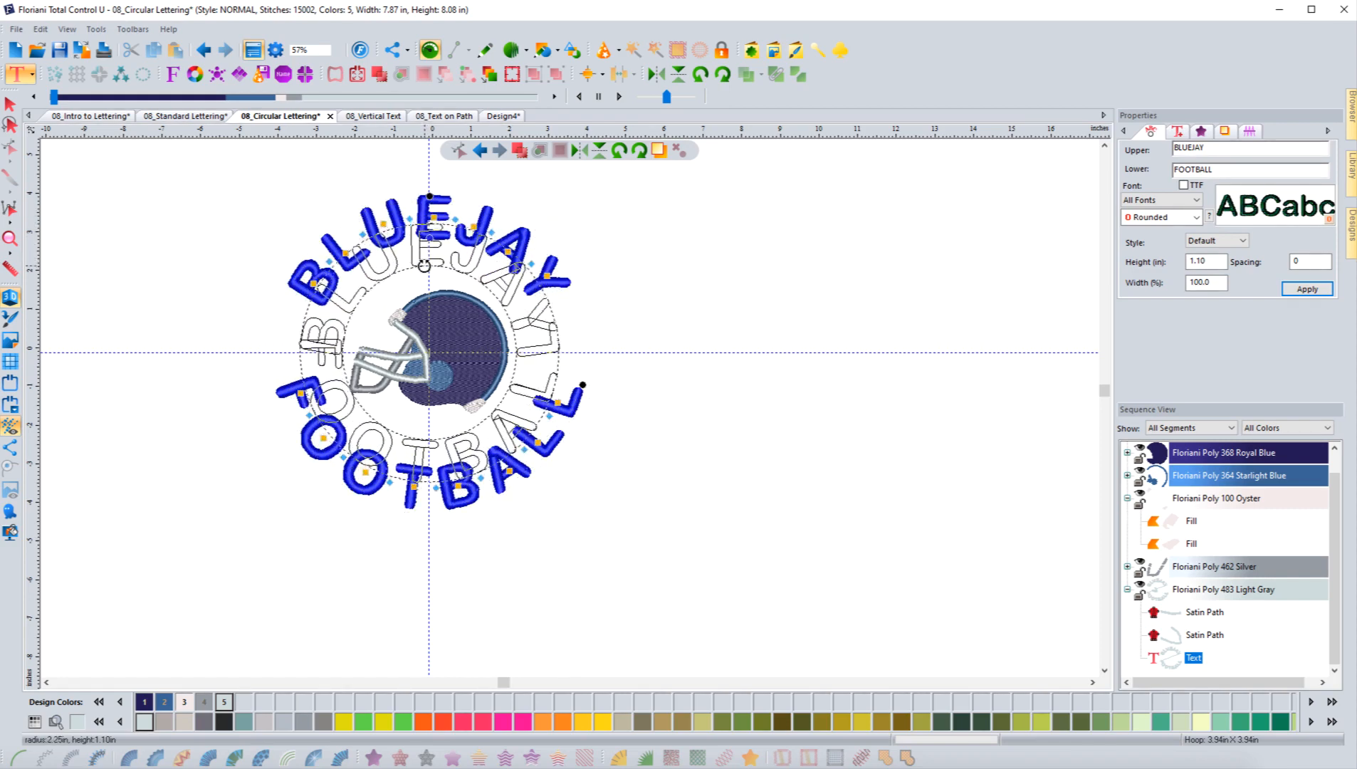
{"action": "left_click_drag", "start_coordinate": [424, 265], "coordinate": [423, 264]}
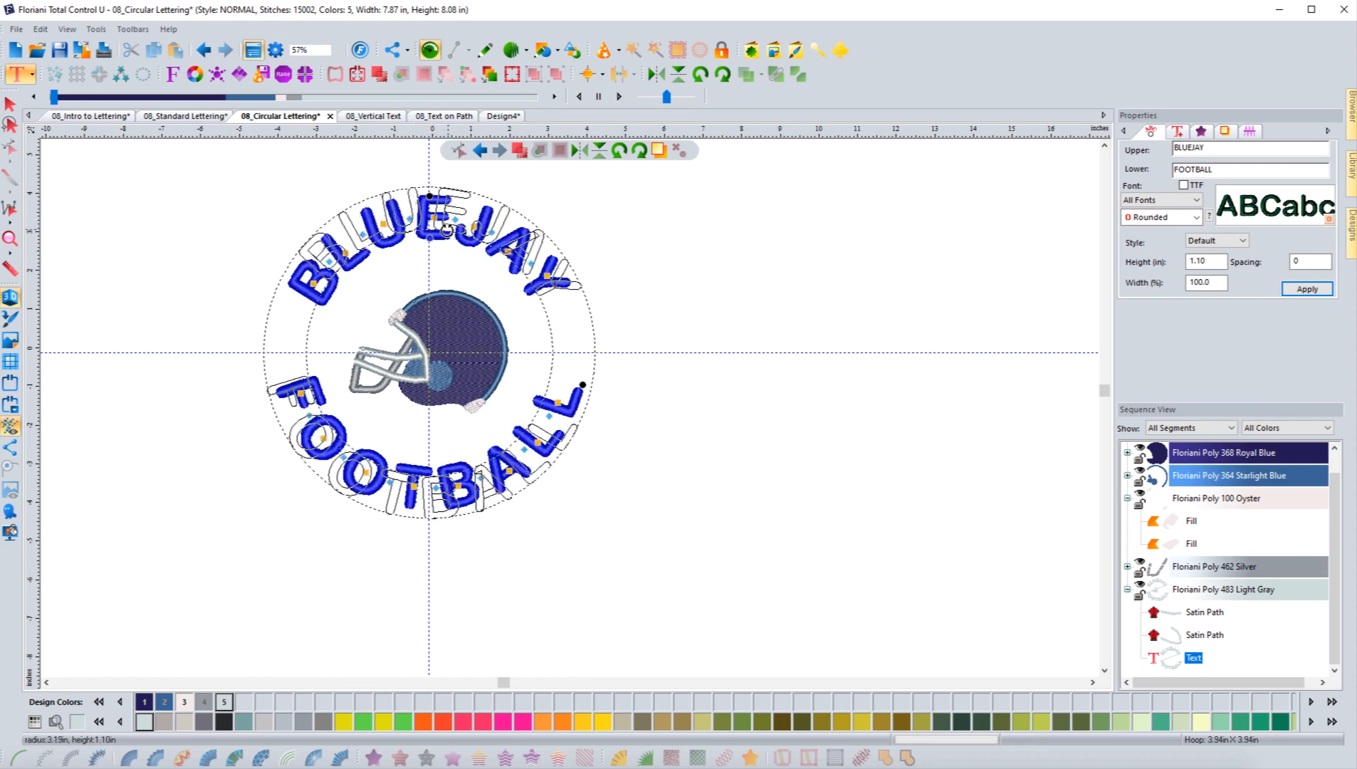
{"action": "left_click_drag", "start_coordinate": [519, 268], "coordinate": [569, 279]}
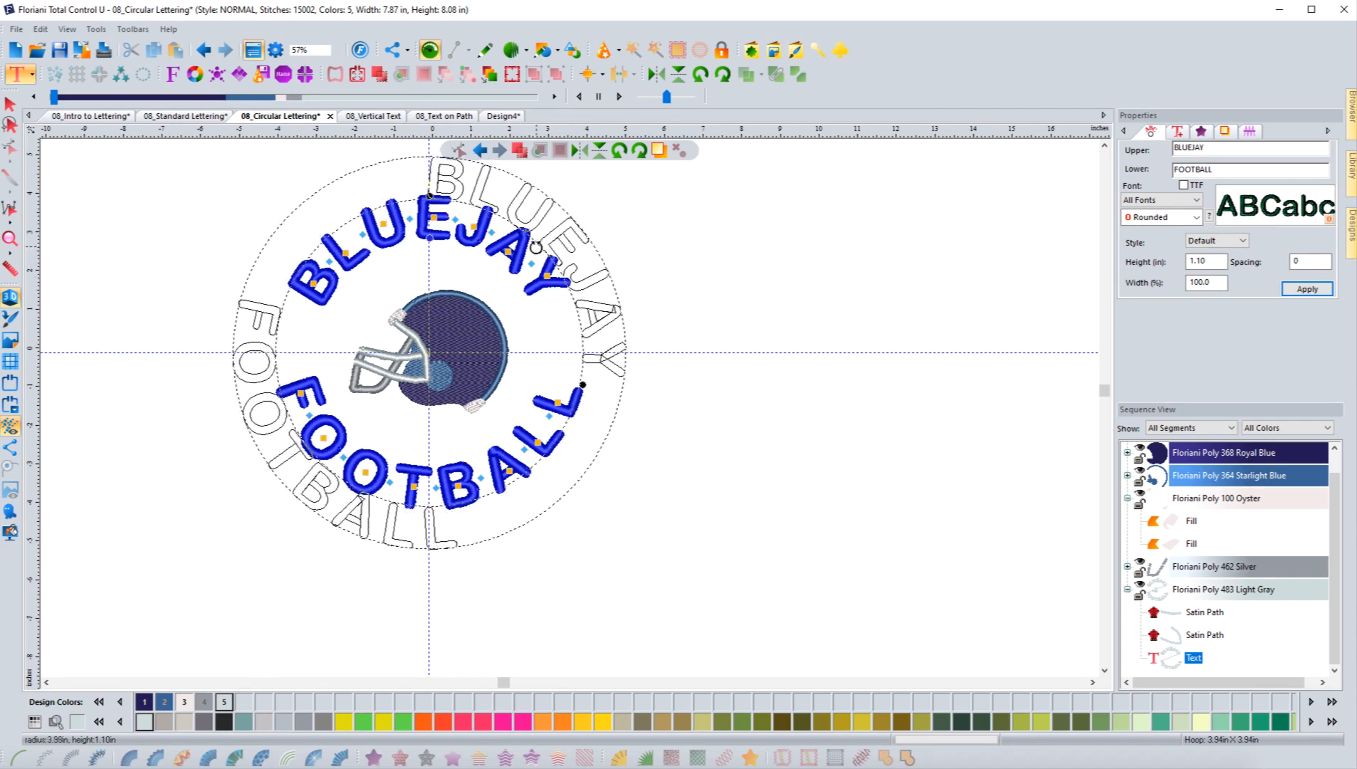
{"action": "left_click_drag", "start_coordinate": [382, 210], "coordinate": [292, 232]}
{"action": "left_click_drag", "start_coordinate": [325, 215], "coordinate": [431, 239]}
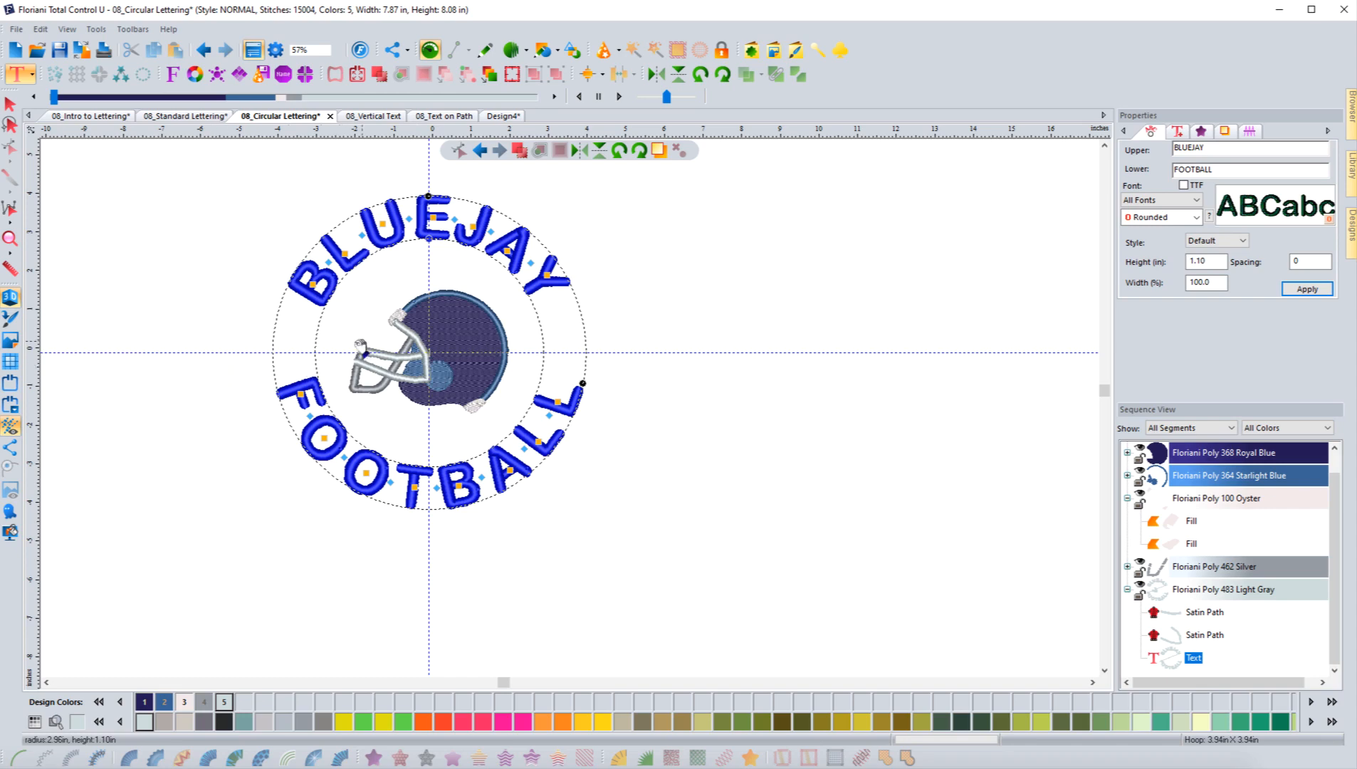
{"action": "left_click_drag", "start_coordinate": [429, 240], "coordinate": [428, 251]}
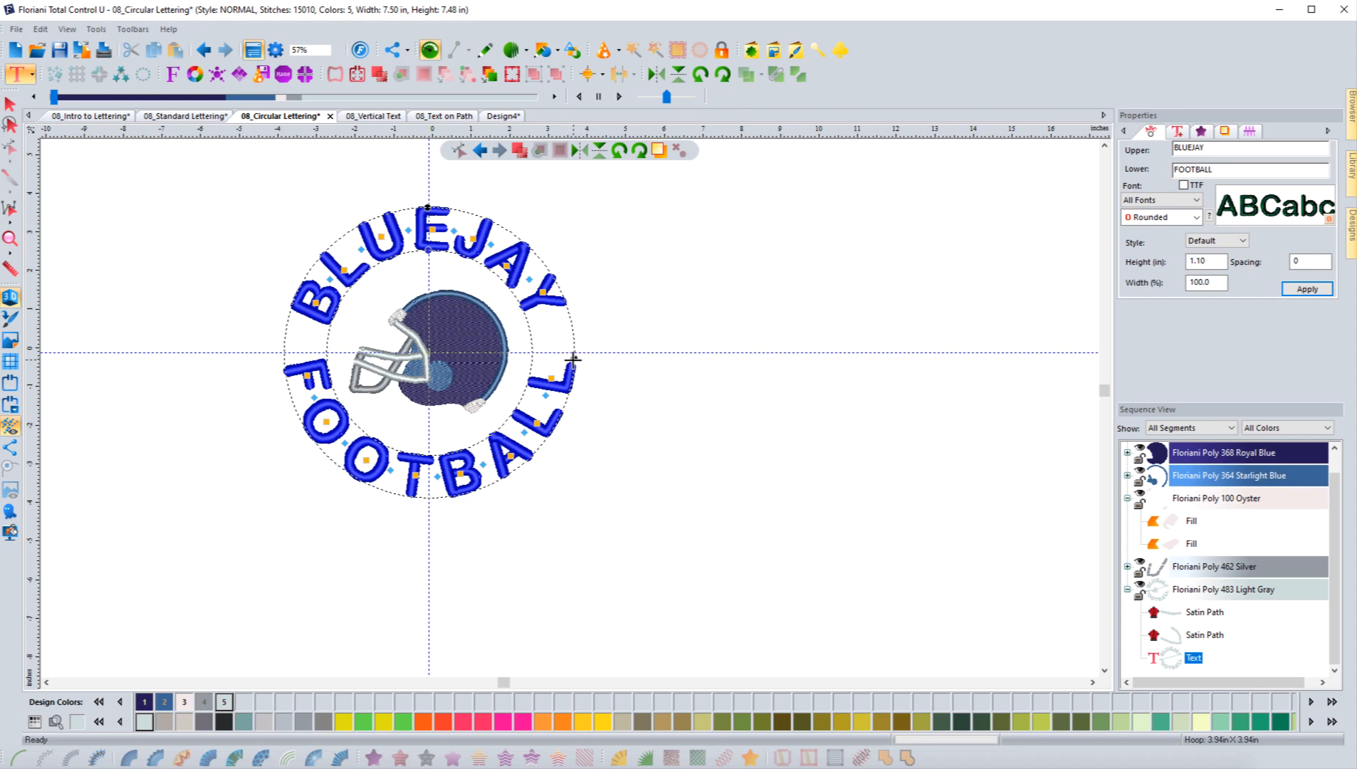
{"action": "mouse_move", "coordinate": [575, 358]}
{"action": "left_mouse_down"}
{"action": "mouse_move", "coordinate": [549, 397]}
{"action": "mouse_move", "coordinate": [561, 357]}
{"action": "mouse_move", "coordinate": [557, 376]}
{"action": "left_mouse_up"}
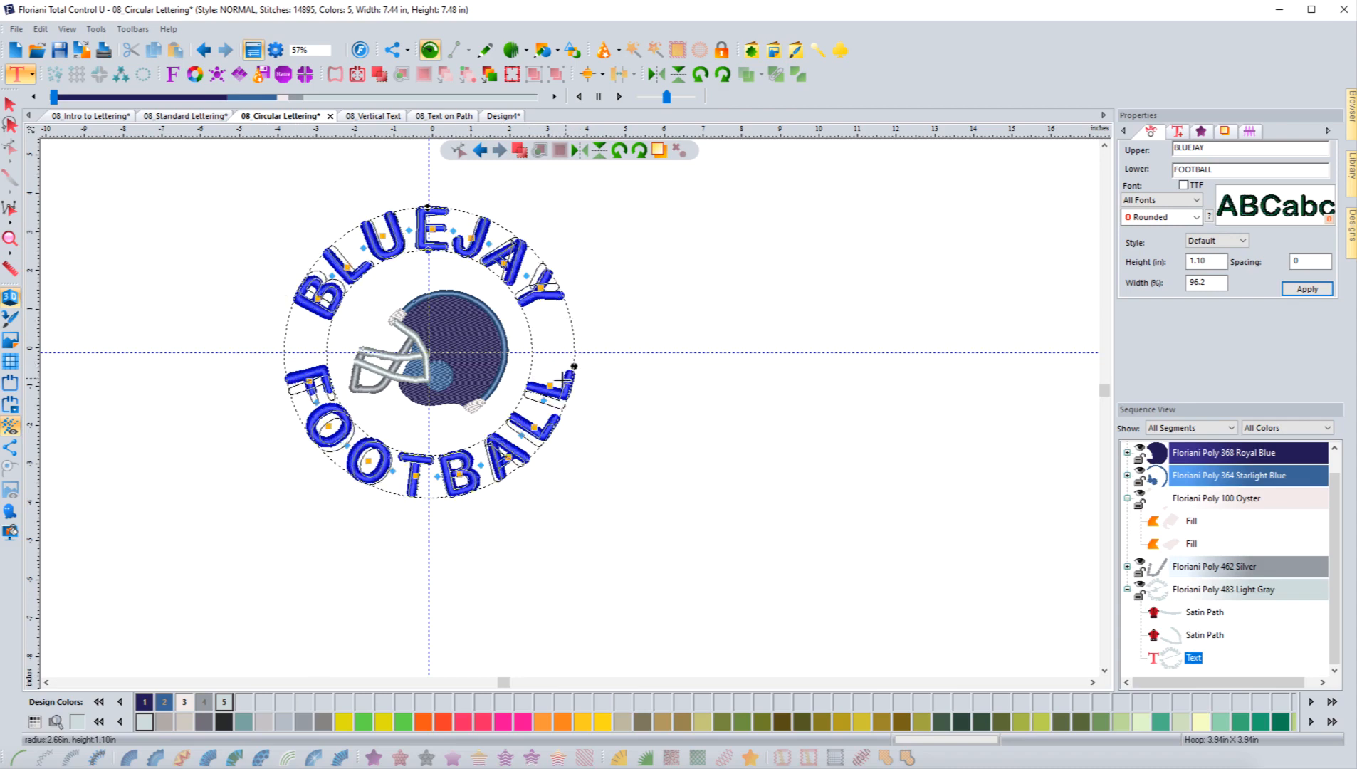
{"action": "mouse_move", "coordinate": [572, 366]}
{"action": "left_mouse_down"}
{"action": "mouse_move", "coordinate": [557, 349]}
{"action": "mouse_move", "coordinate": [530, 429]}
{"action": "mouse_move", "coordinate": [577, 367]}
{"action": "left_mouse_up"}
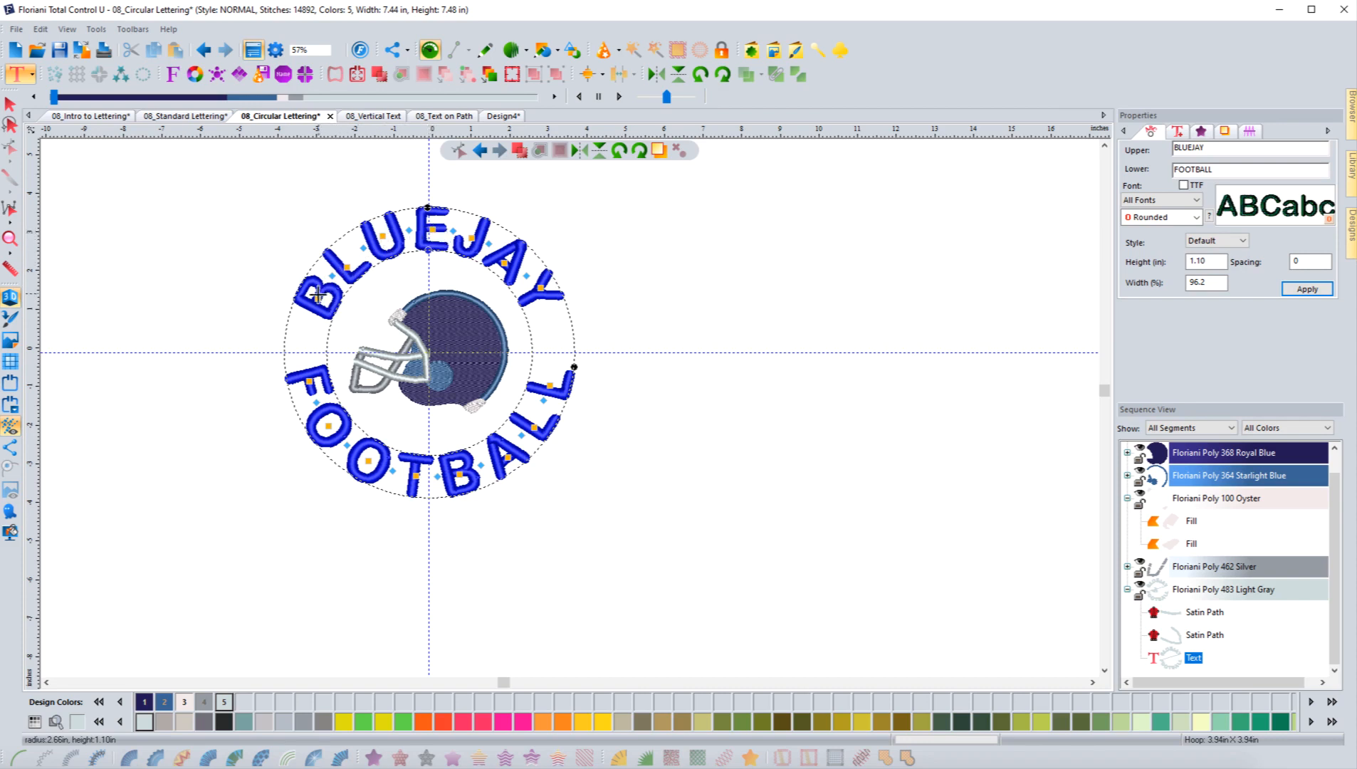
Move the letter B of BLUEJAY off the circle and undo that move.
{"action": "left_click_drag", "start_coordinate": [317, 297], "coordinate": [190, 332]}
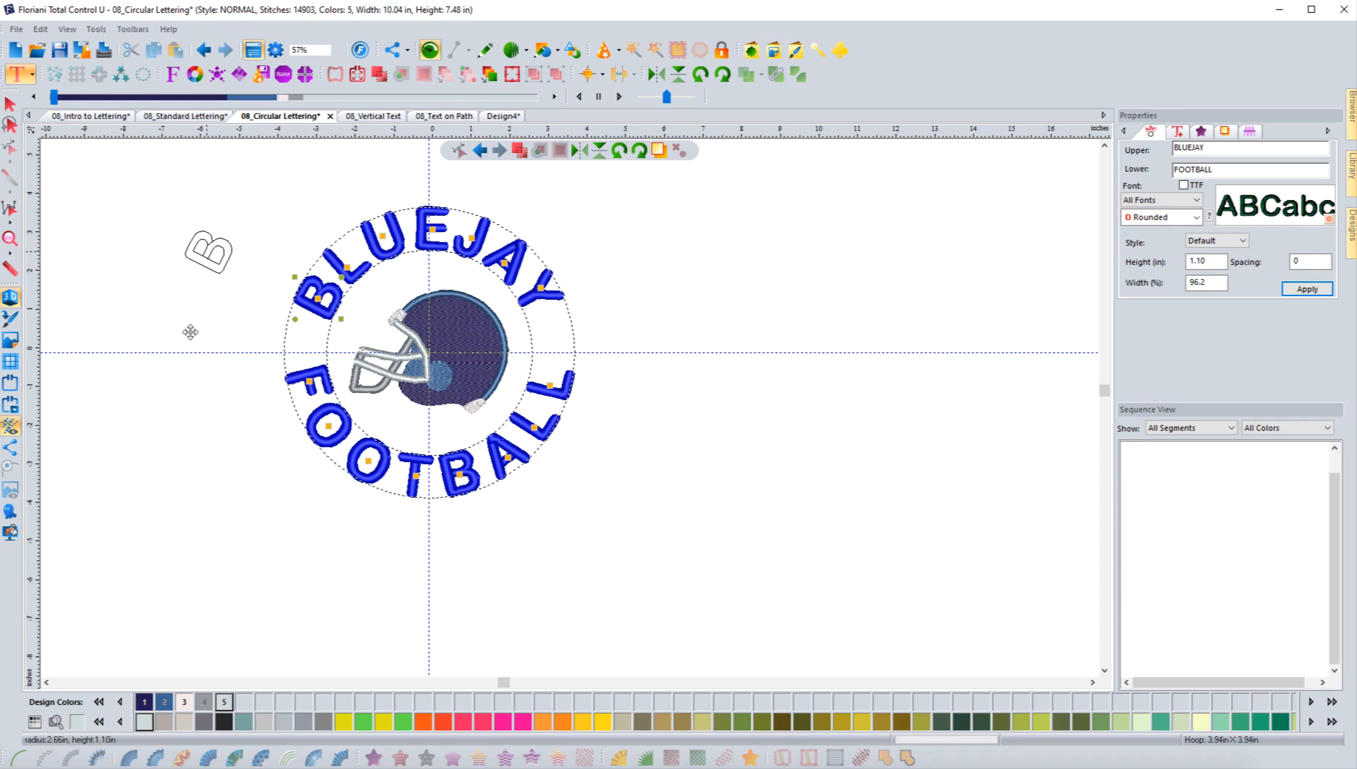
{"action": "left_click", "coordinate": [205, 50]}
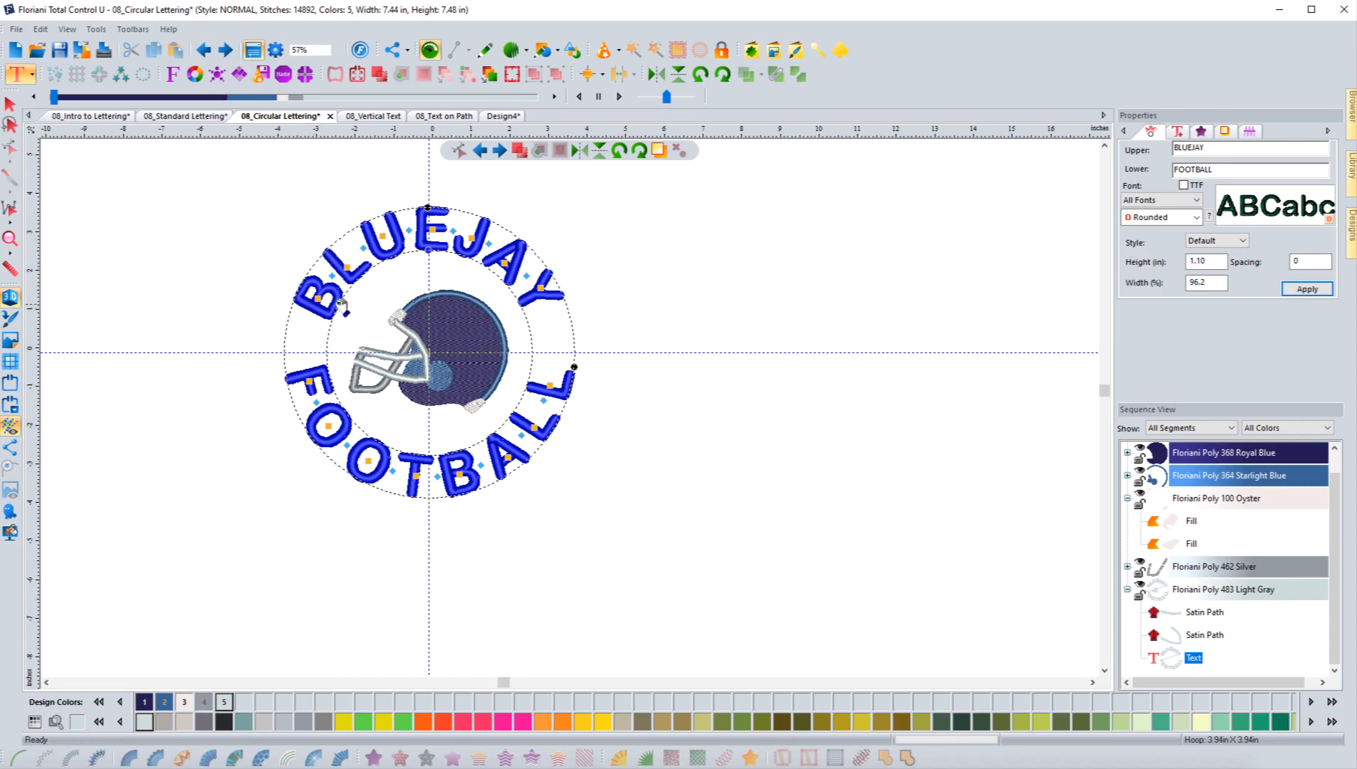
Tighten the spacing between the letters of BLUEJAY, adjusting each pair along the circle individually.
{"action": "left_click_drag", "start_coordinate": [332, 275], "coordinate": [332, 277]}
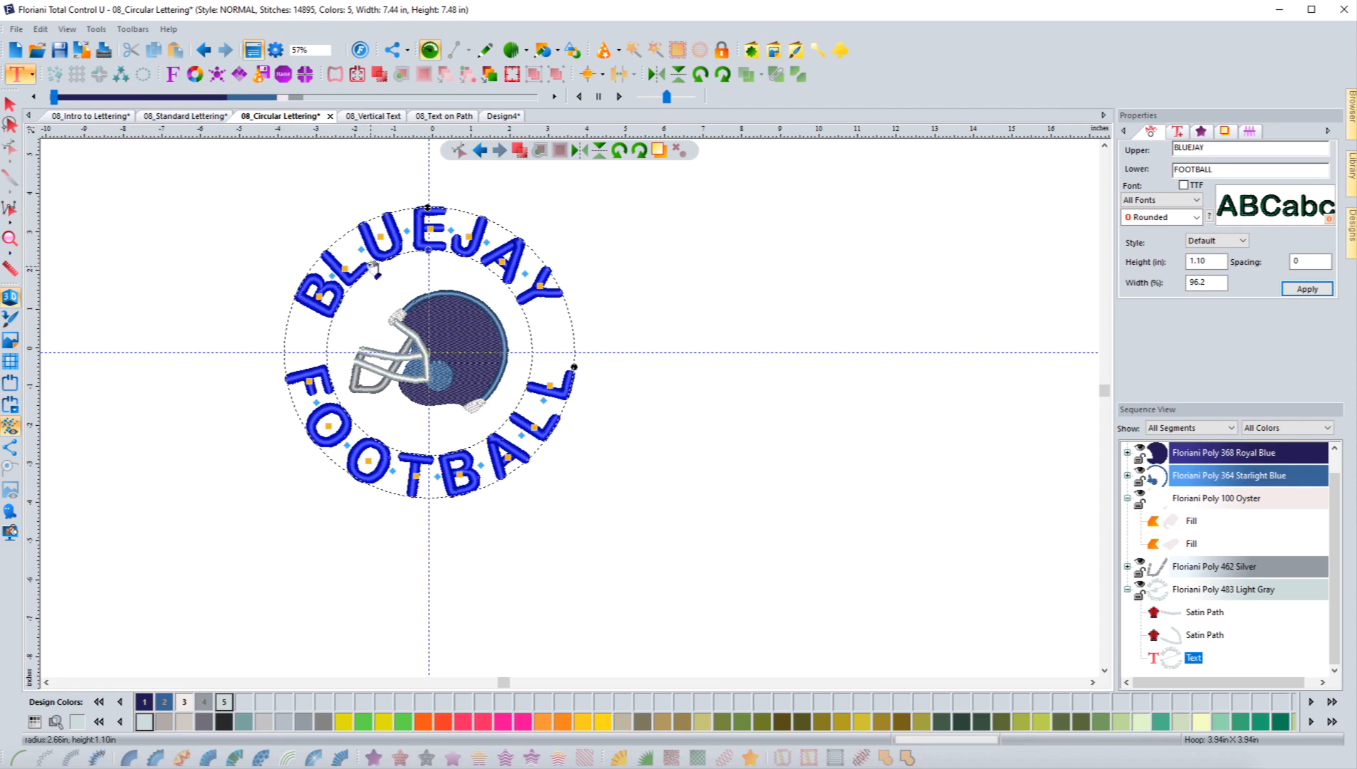
{"action": "left_click_drag", "start_coordinate": [361, 249], "coordinate": [396, 233]}
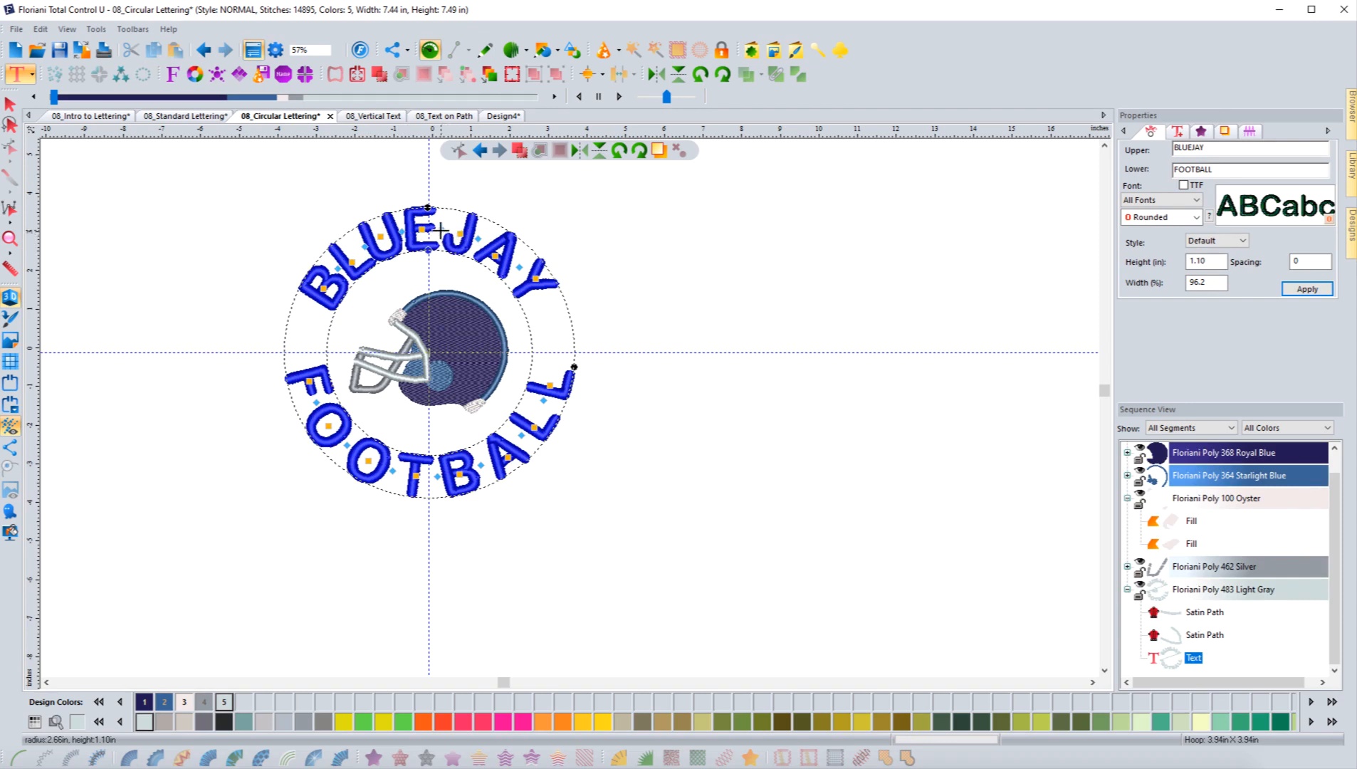
{"action": "mouse_move", "coordinate": [439, 231]}
{"action": "left_mouse_down"}
{"action": "mouse_move", "coordinate": [453, 236]}
{"action": "mouse_move", "coordinate": [439, 230]}
{"action": "left_mouse_up"}
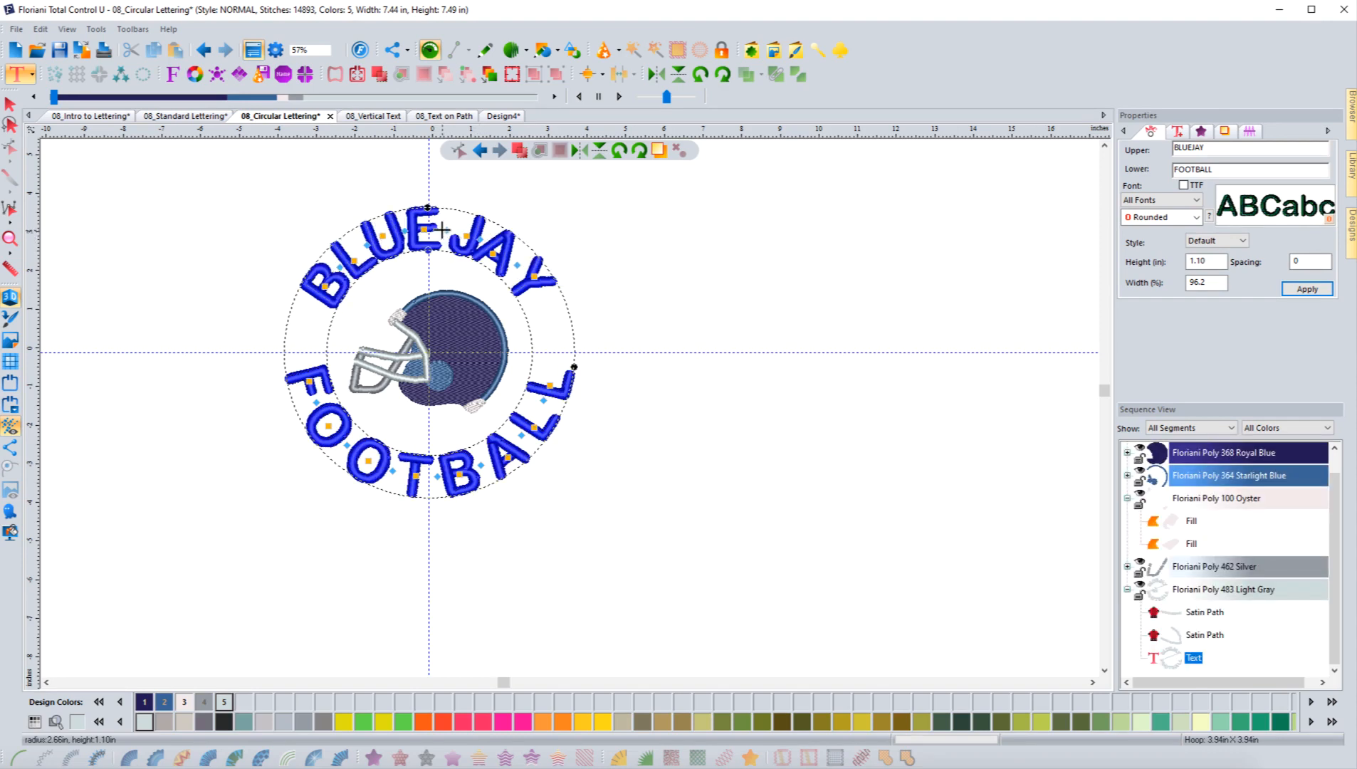
{"action": "left_click_drag", "start_coordinate": [446, 231], "coordinate": [291, 174]}
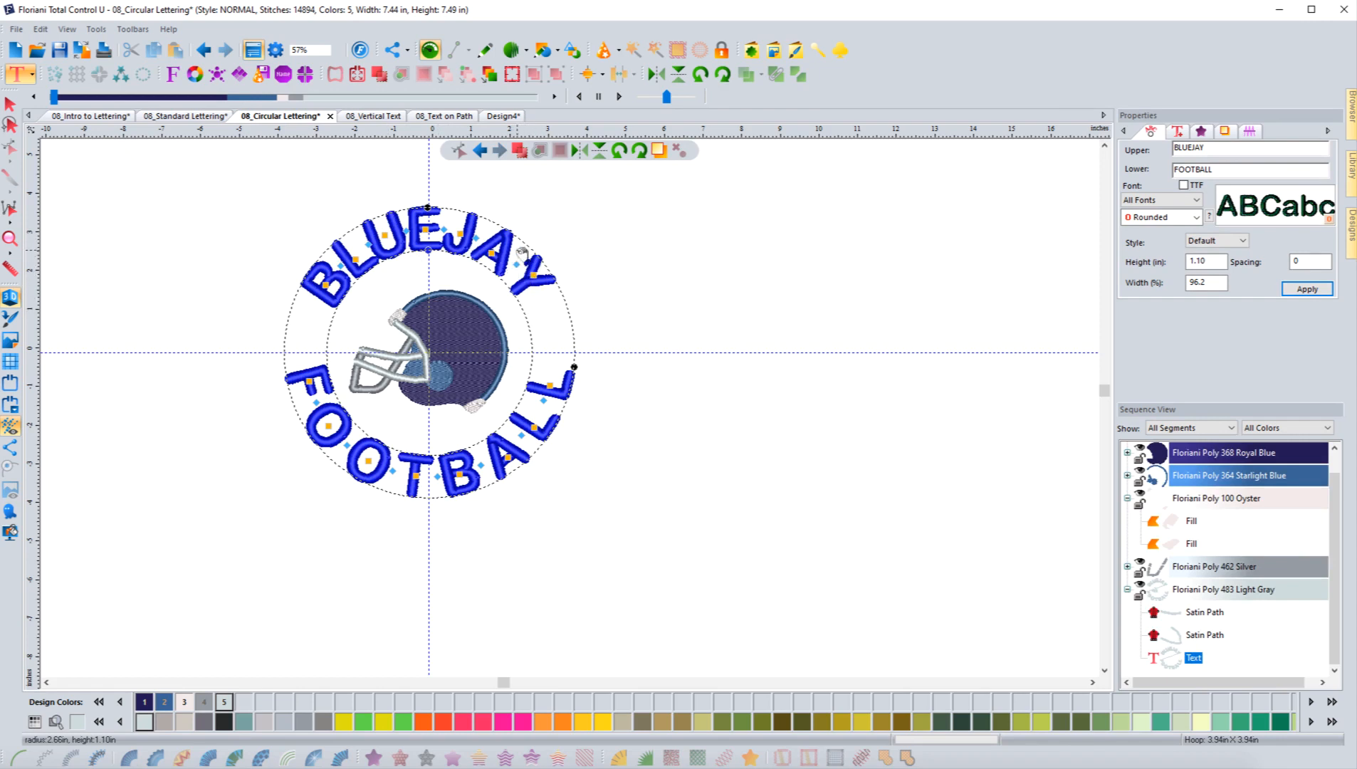
{"action": "left_click_drag", "start_coordinate": [517, 264], "coordinate": [513, 262]}
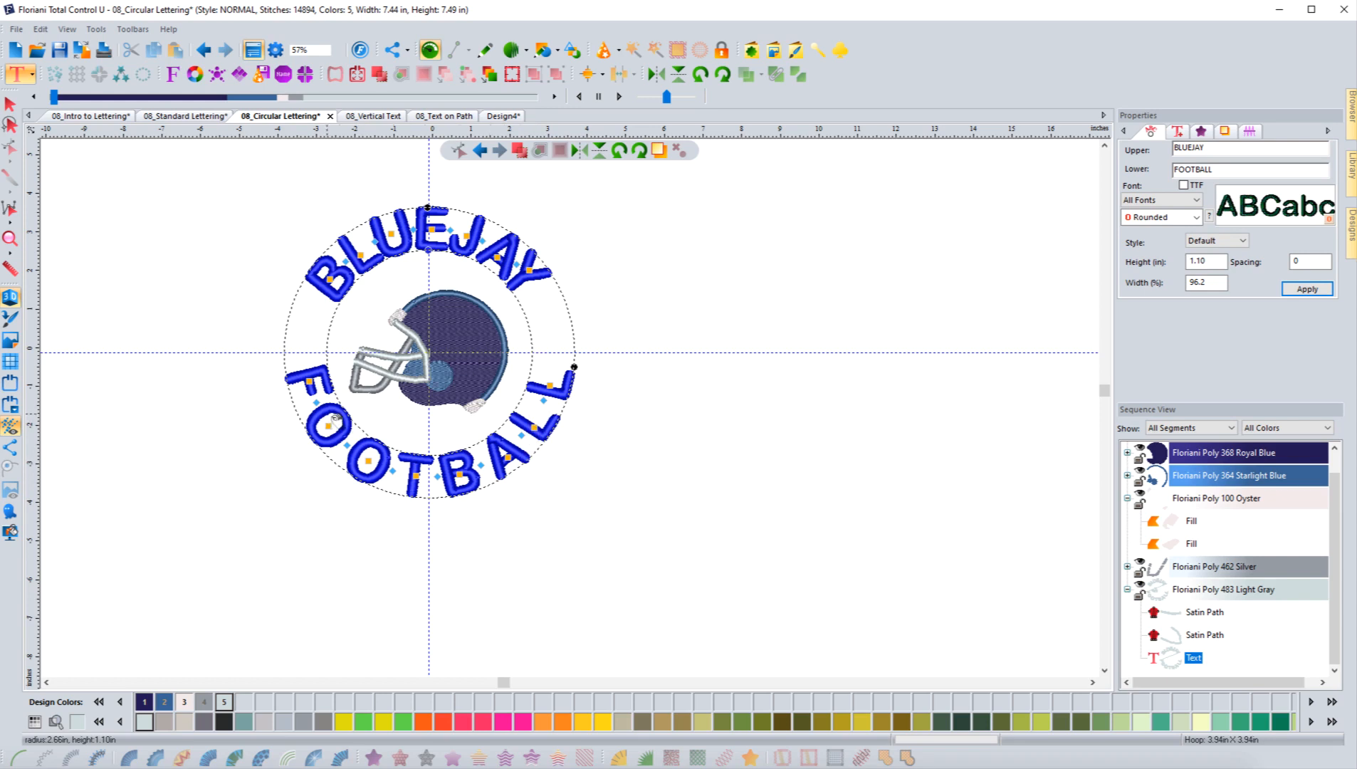
Tighten the gaps between the two Ls and between the A and L in FOOTBALL, and leave text editing.
{"action": "left_click_drag", "start_coordinate": [544, 401], "coordinate": [544, 404]}
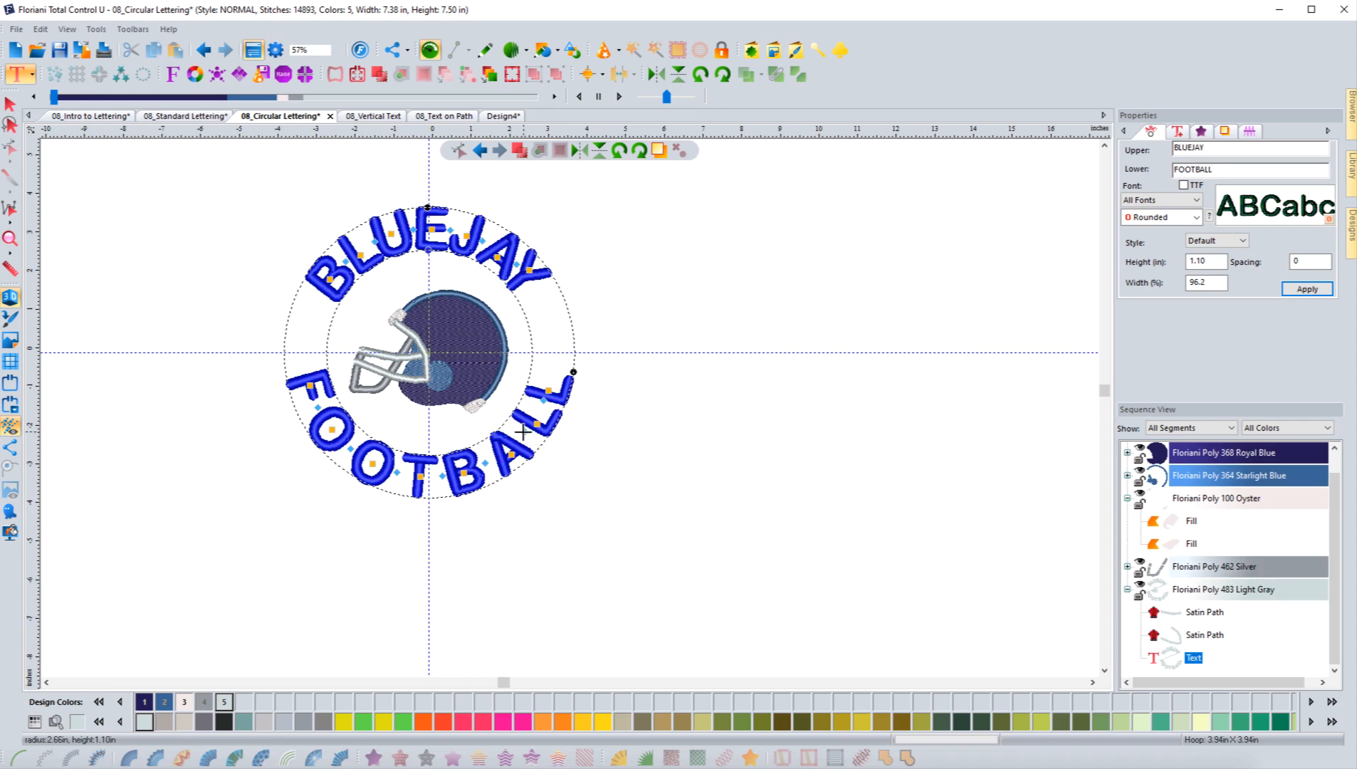
{"action": "left_click_drag", "start_coordinate": [524, 432], "coordinate": [523, 434]}
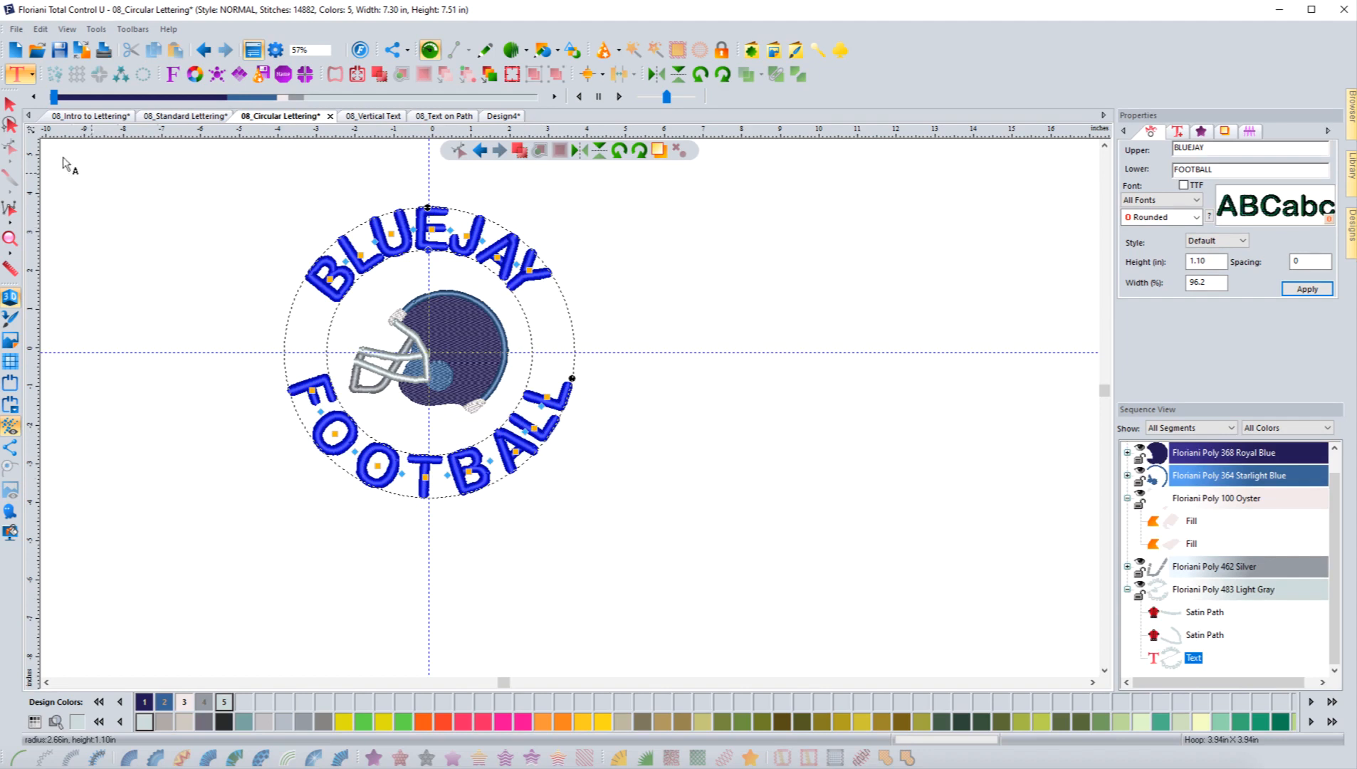
{"action": "left_click", "coordinate": [10, 104]}
{"action": "left_click", "coordinate": [178, 225]}
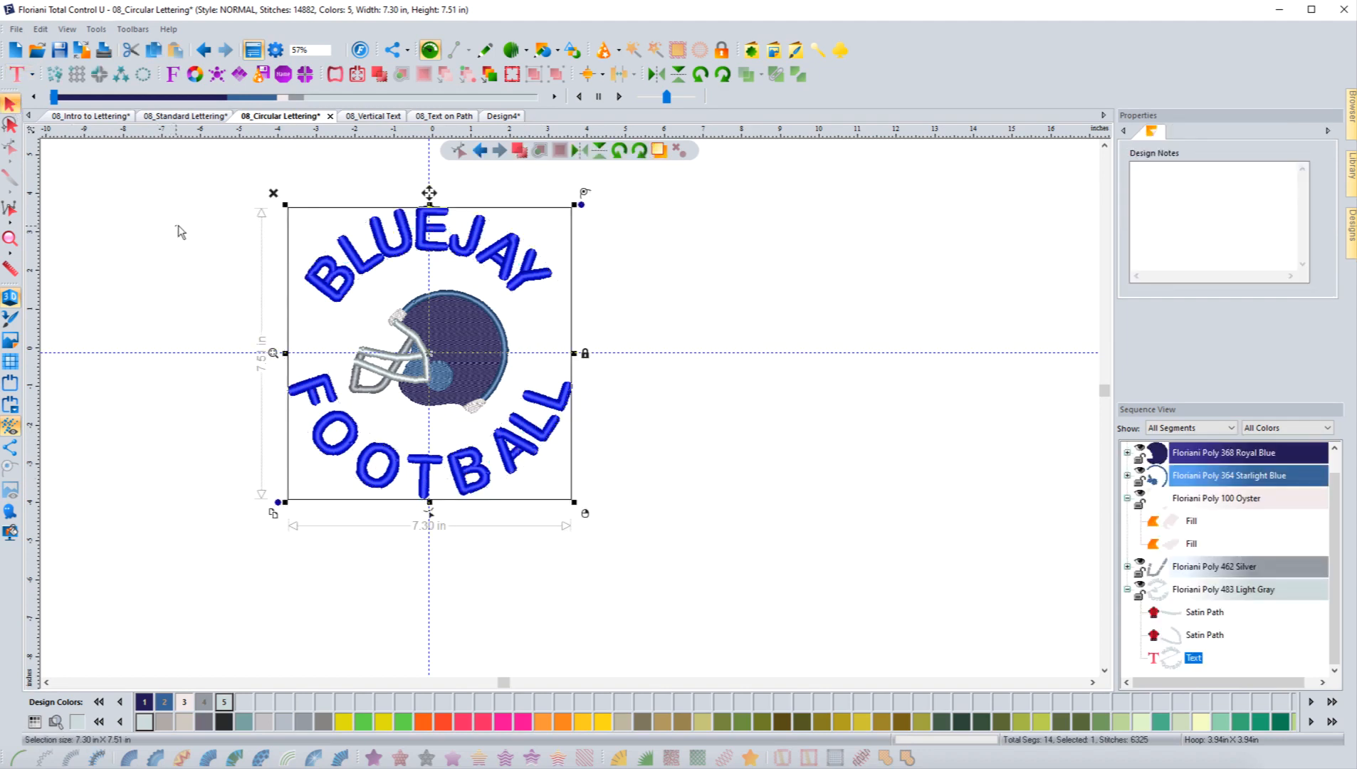
Reopen the circular text for editing, try enlarging its letter height to about 2.05 in and undo that enlargement.
{"action": "left_click", "coordinate": [403, 252]}
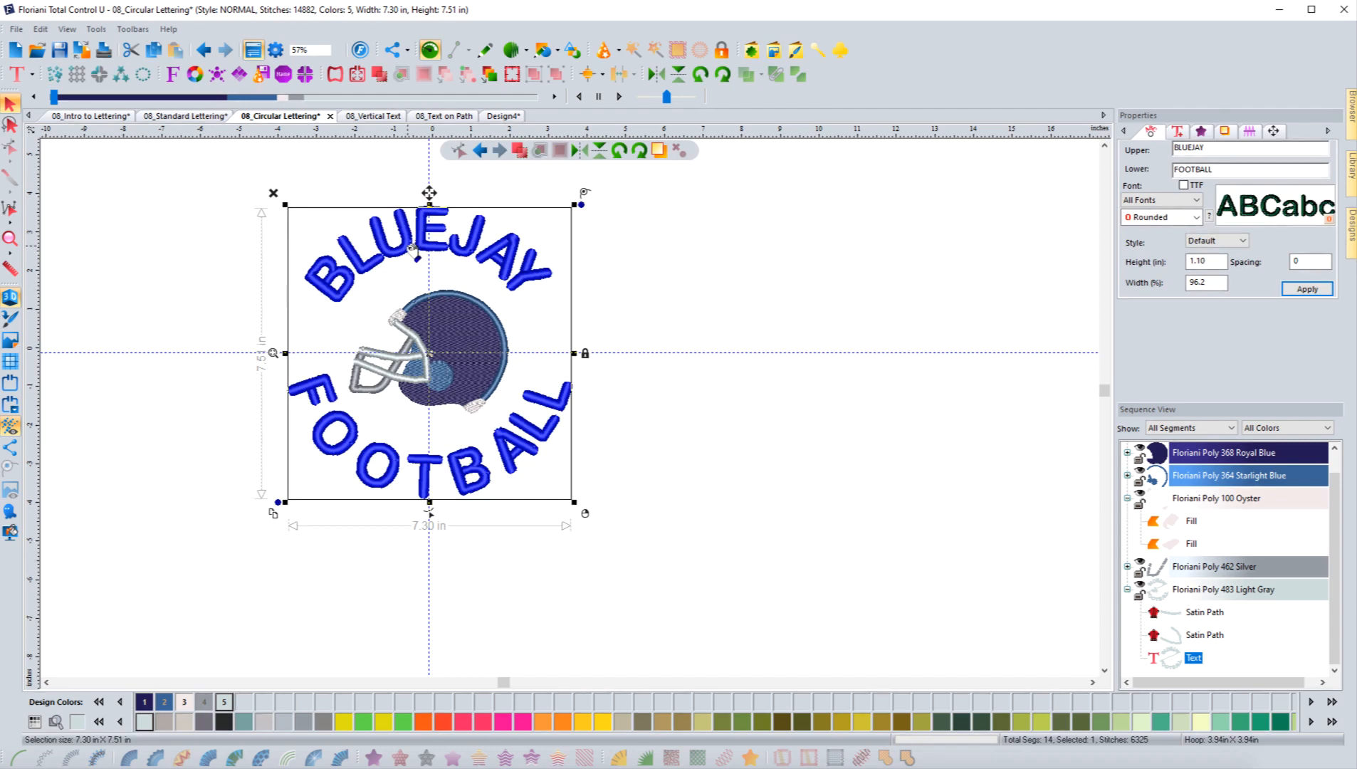
{"action": "right_click", "coordinate": [413, 249]}
{"action": "left_click", "coordinate": [462, 356]}
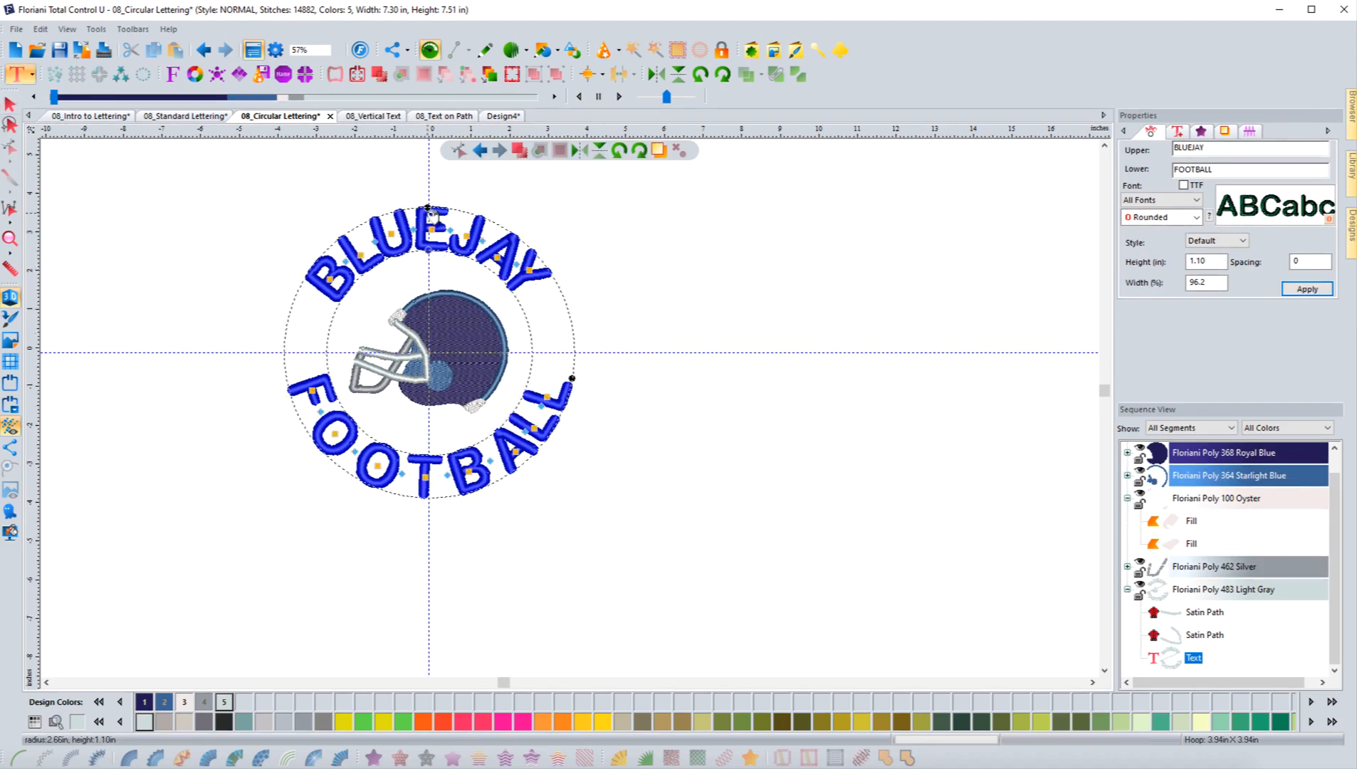
{"action": "left_click_drag", "start_coordinate": [427, 208], "coordinate": [364, 192]}
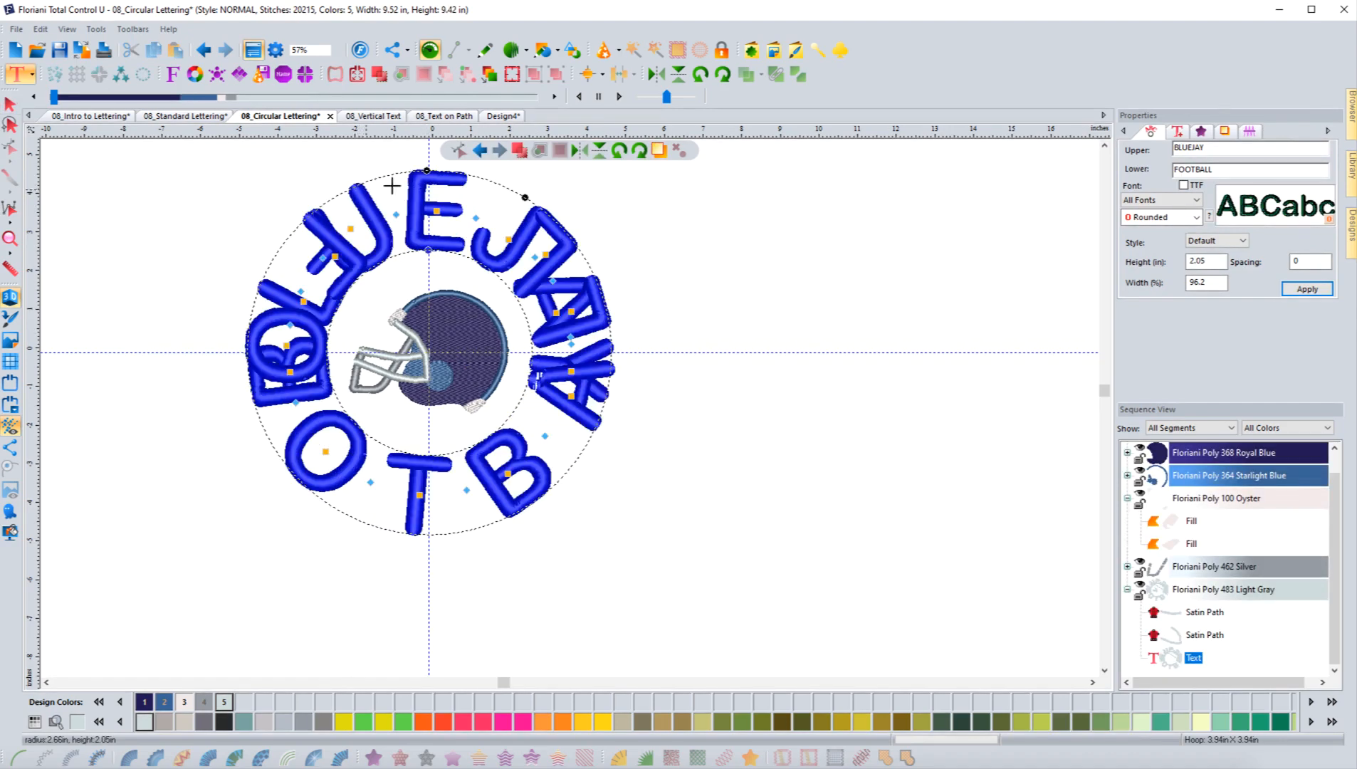
{"action": "left_click", "coordinate": [482, 153]}
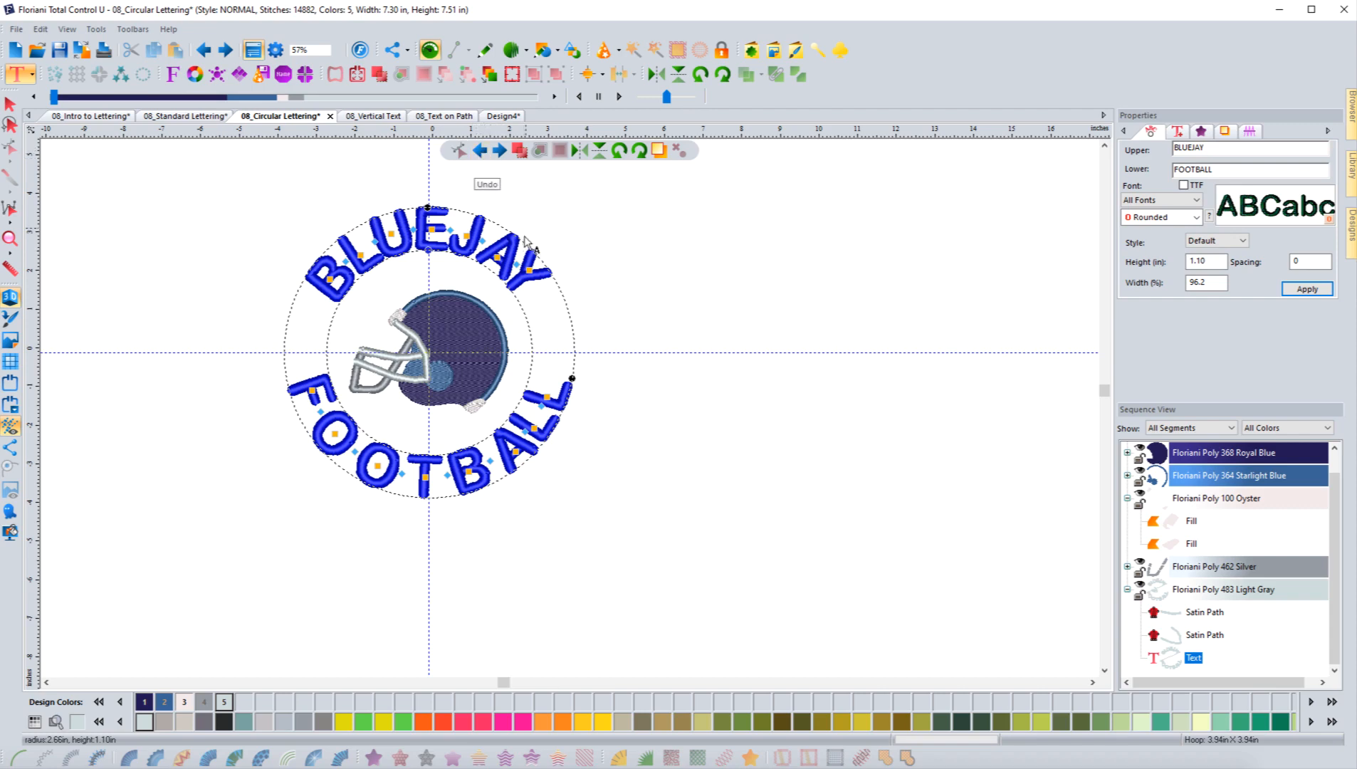
Widen the circular text's letters to about 97.7% and finish editing the text.
{"action": "left_click_drag", "start_coordinate": [571, 378], "coordinate": [578, 364]}
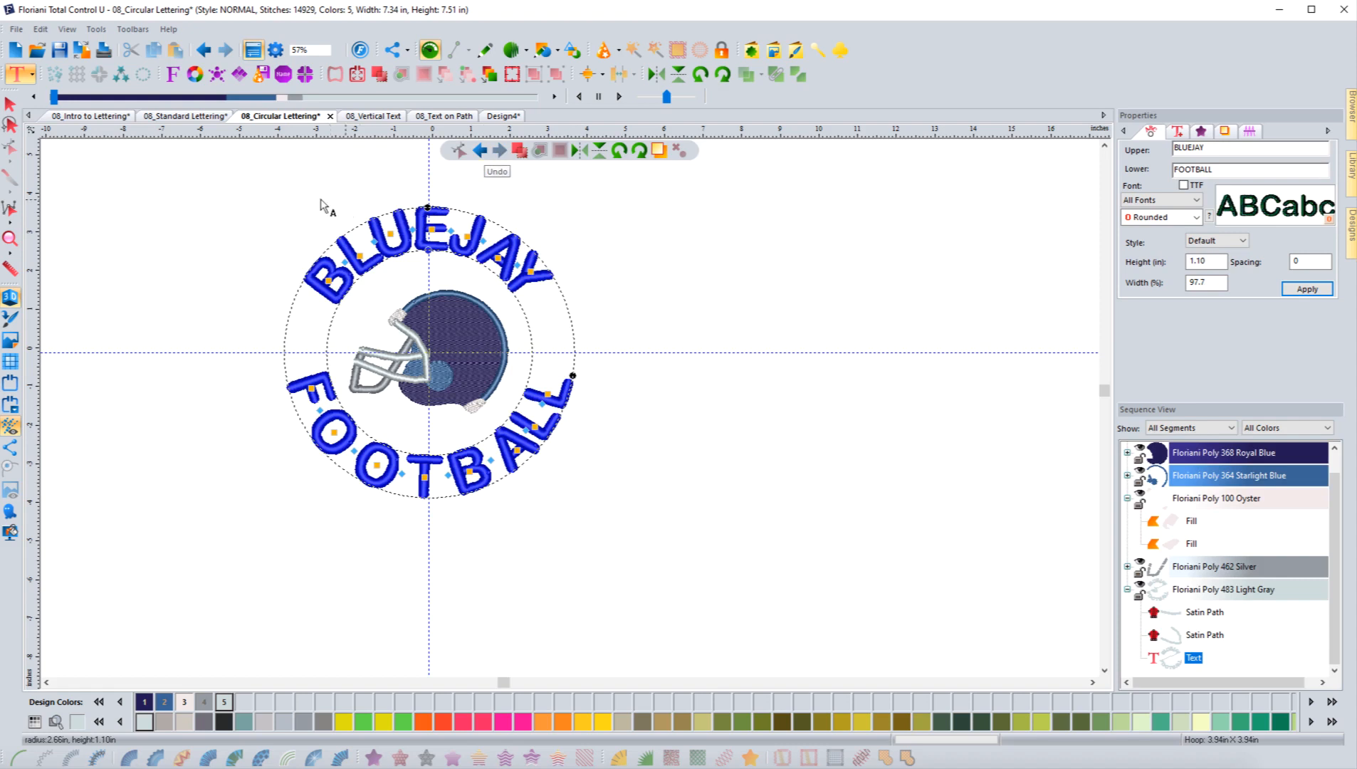
{"action": "left_click", "coordinate": [10, 104]}
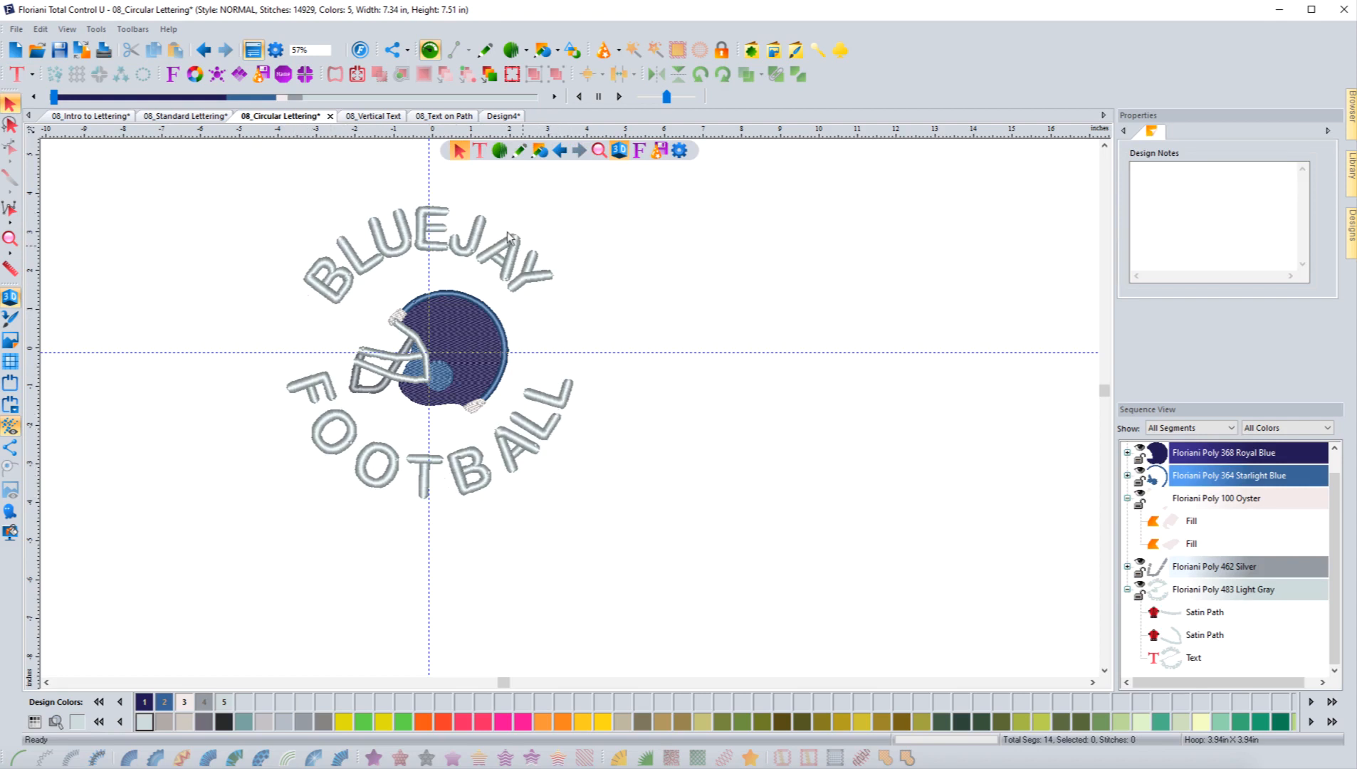
Choose the Circle type from the available text tools.
{"action": "left_click", "coordinate": [479, 155]}
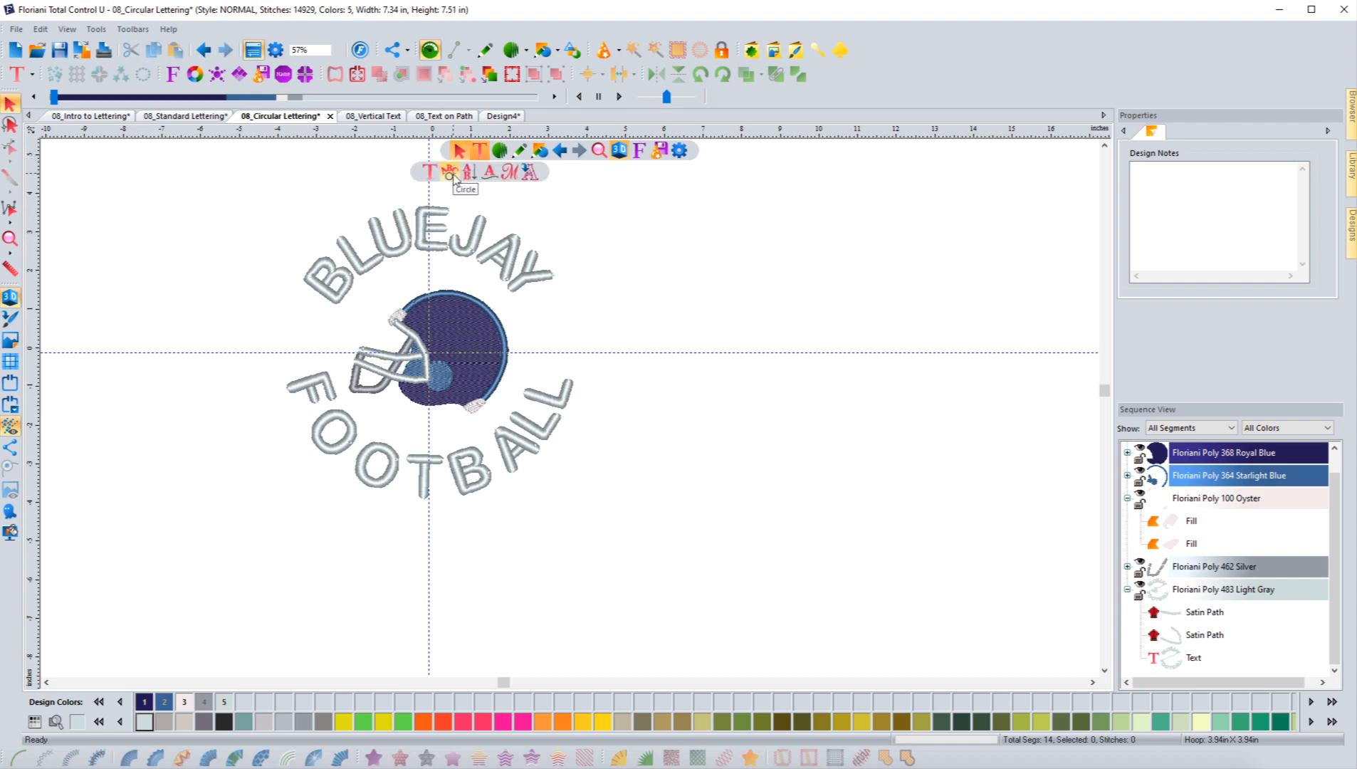
{"action": "left_click", "coordinate": [452, 173]}
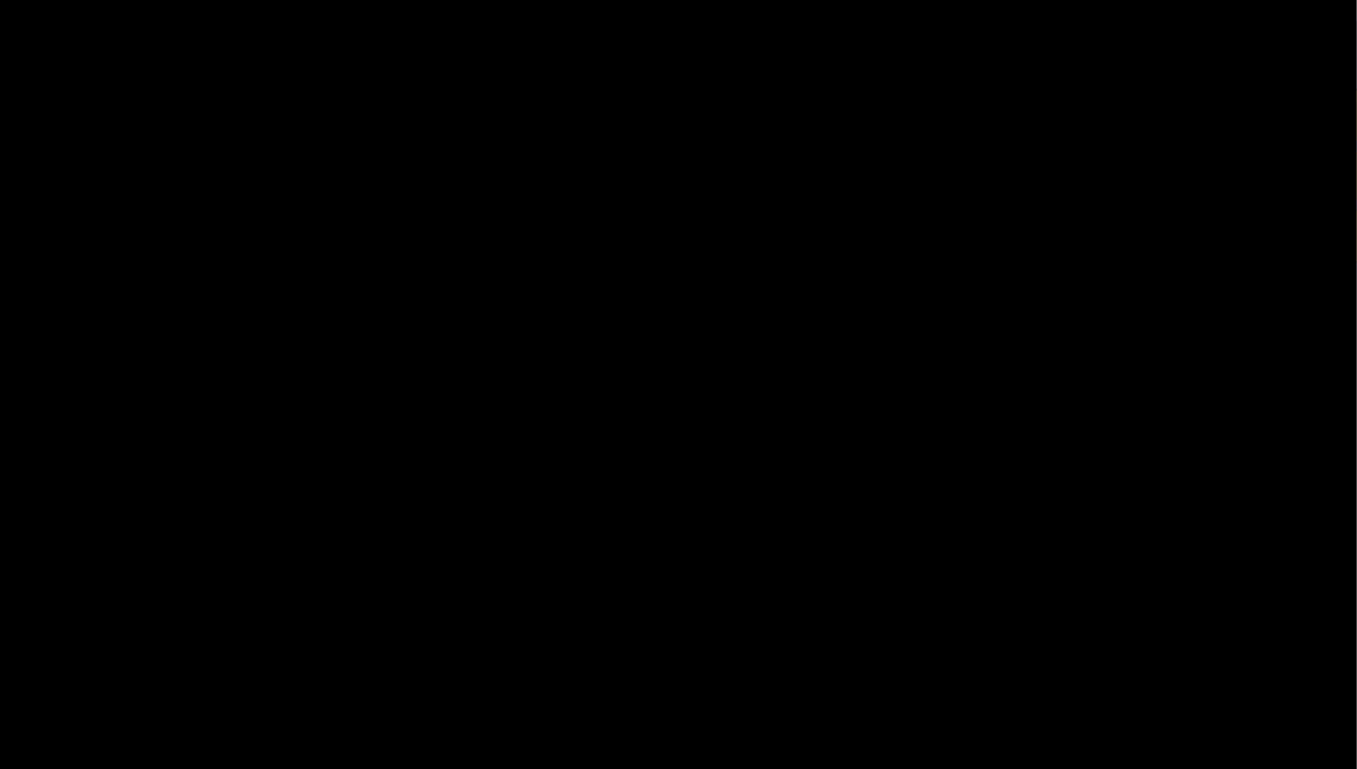